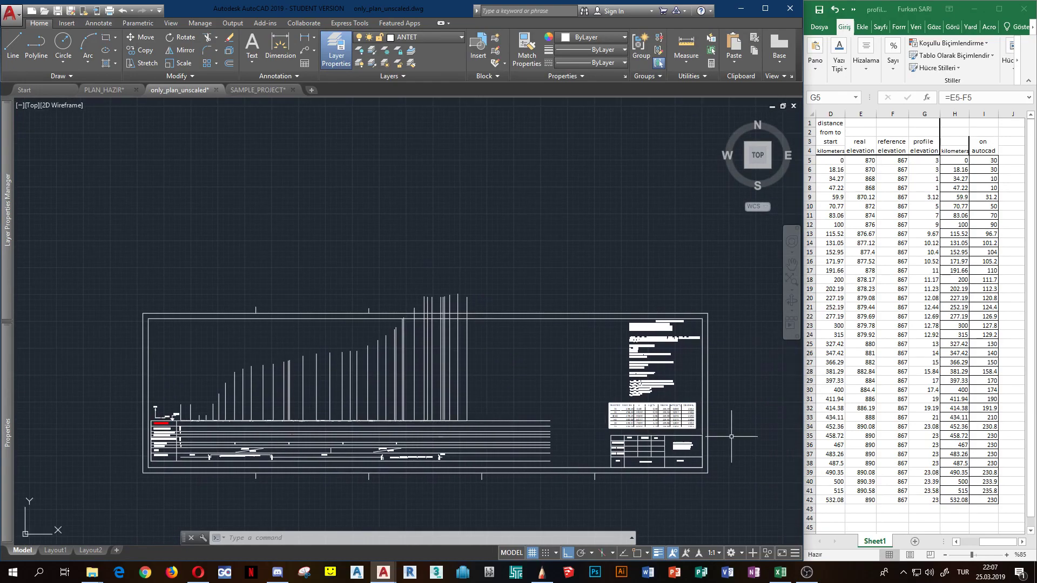
scroll(175, 418, "up", 4)
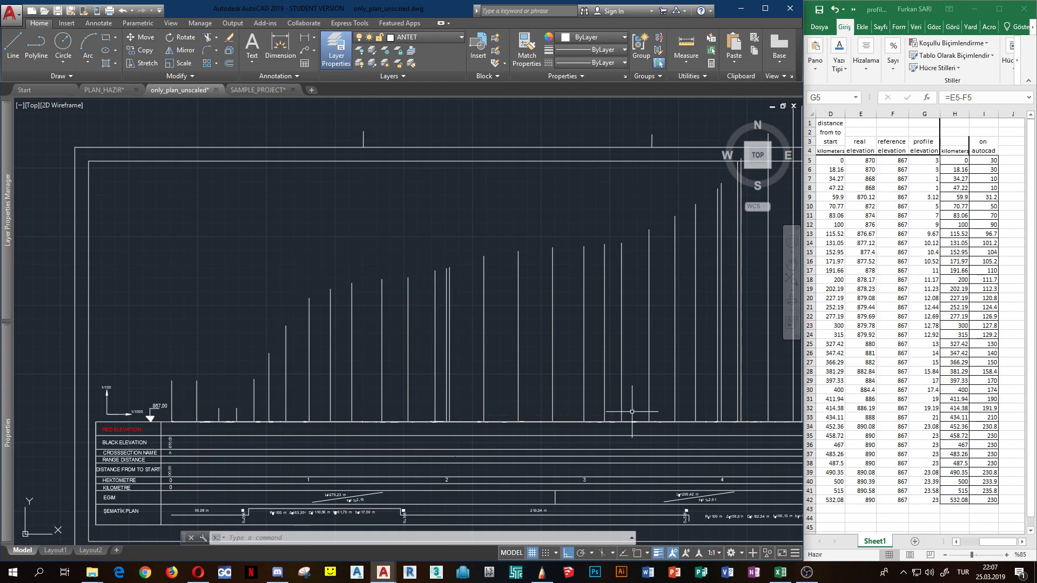
scroll(632, 407, "down", 3)
scroll(454, 365, "up", 2)
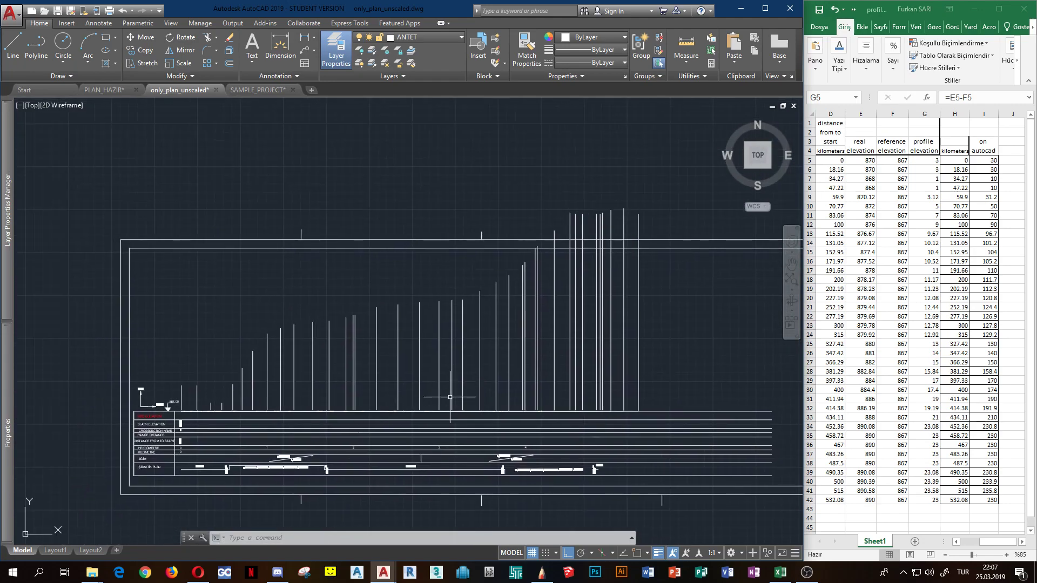
Move the data table and elevation lines down onto the sheet frame's bottom edge
middle_click_drag(465, 398, 396, 423)
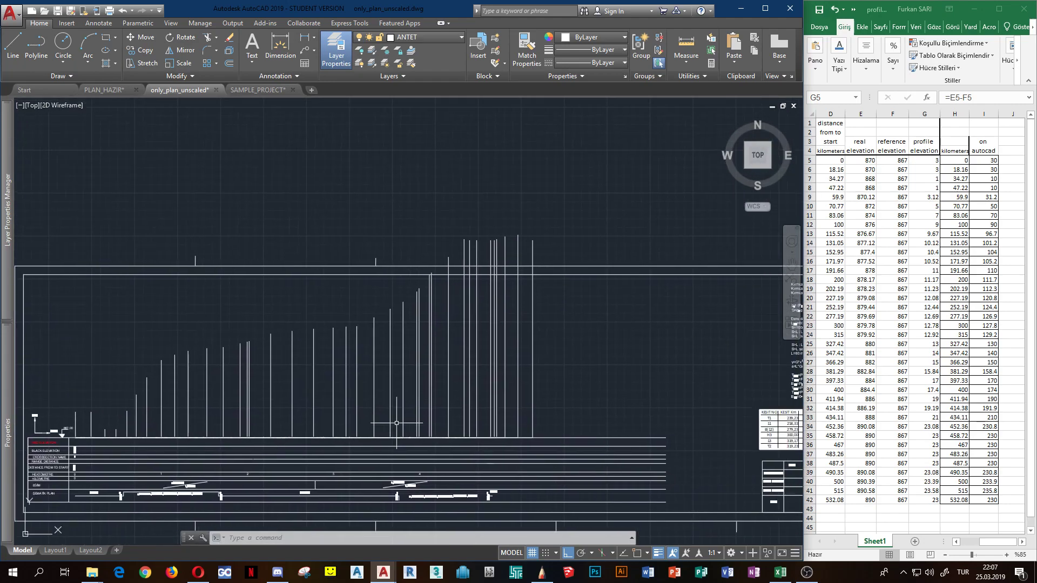
scroll(397, 424, "down", 3)
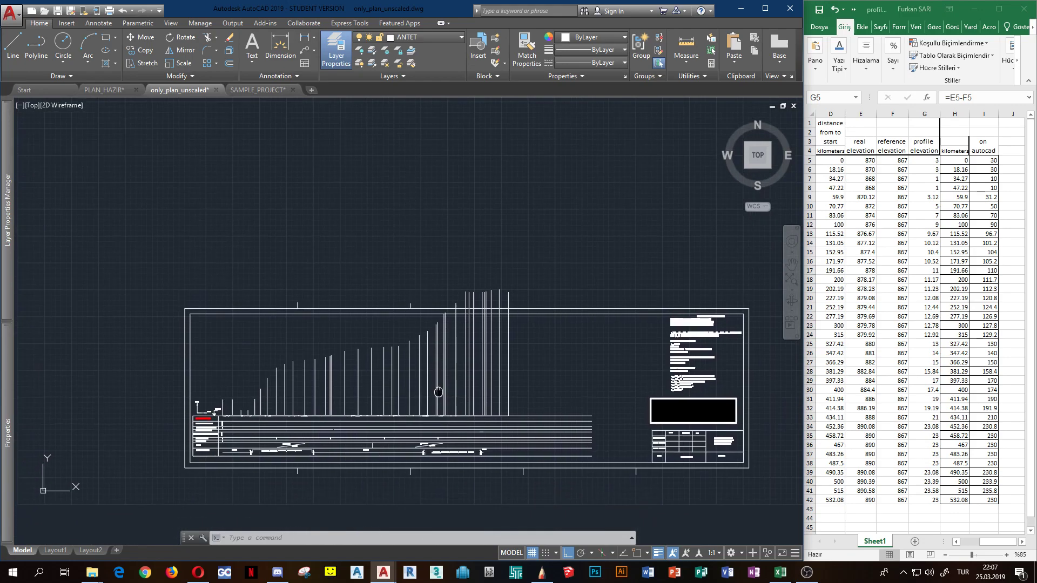
scroll(416, 451, "up", 4)
scroll(412, 366, "down", 4)
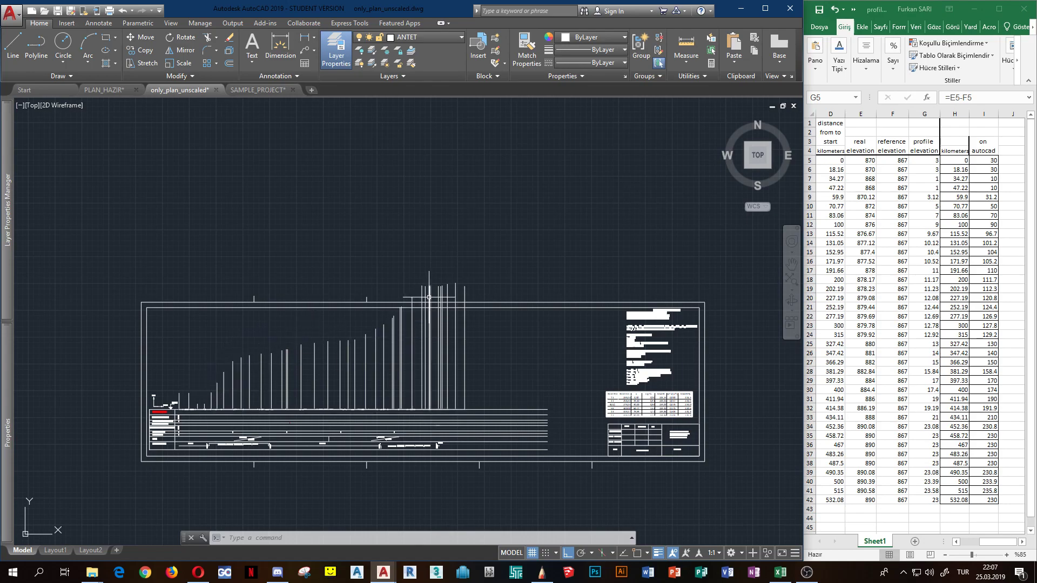
scroll(411, 311, "up", 3)
scroll(495, 310, "down", 3)
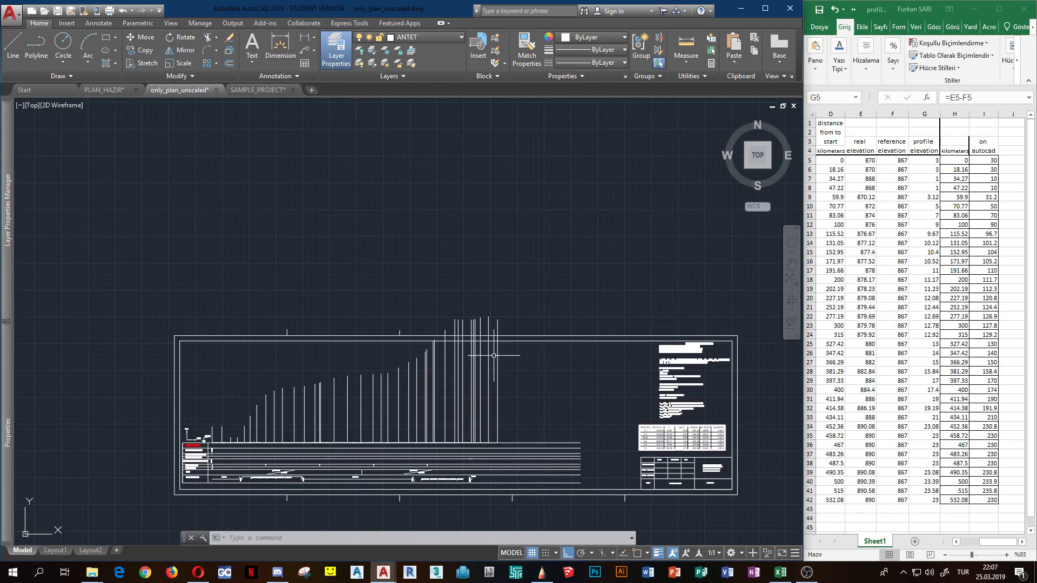
scroll(495, 321, "up", 3)
scroll(498, 324, "down", 3)
scroll(500, 328, "up", 3)
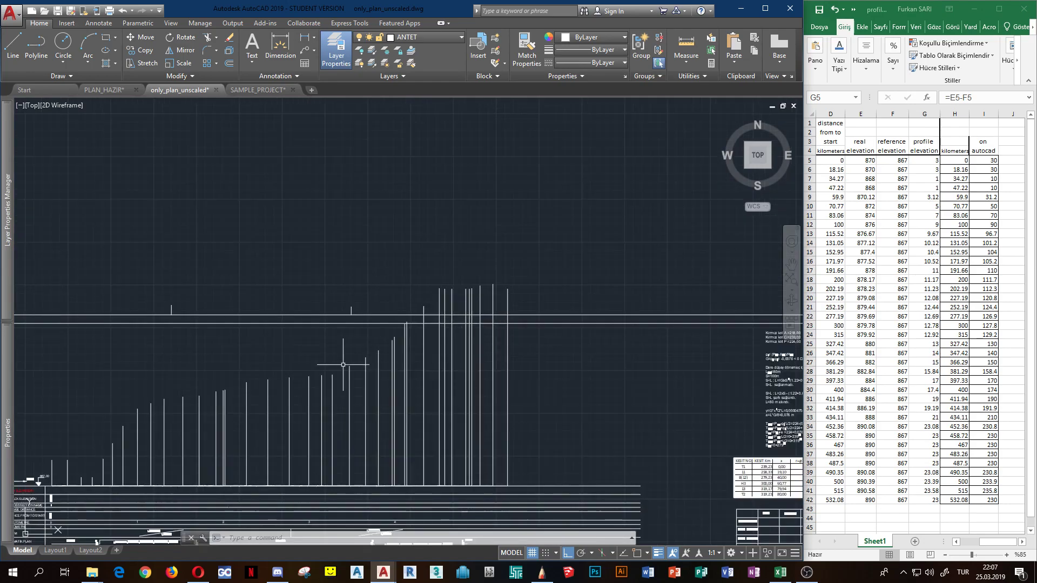
scroll(499, 328, "down", 2)
scroll(397, 332, "up", 2)
left_click(300, 242)
left_click(396, 328)
scroll(396, 329, "down", 3)
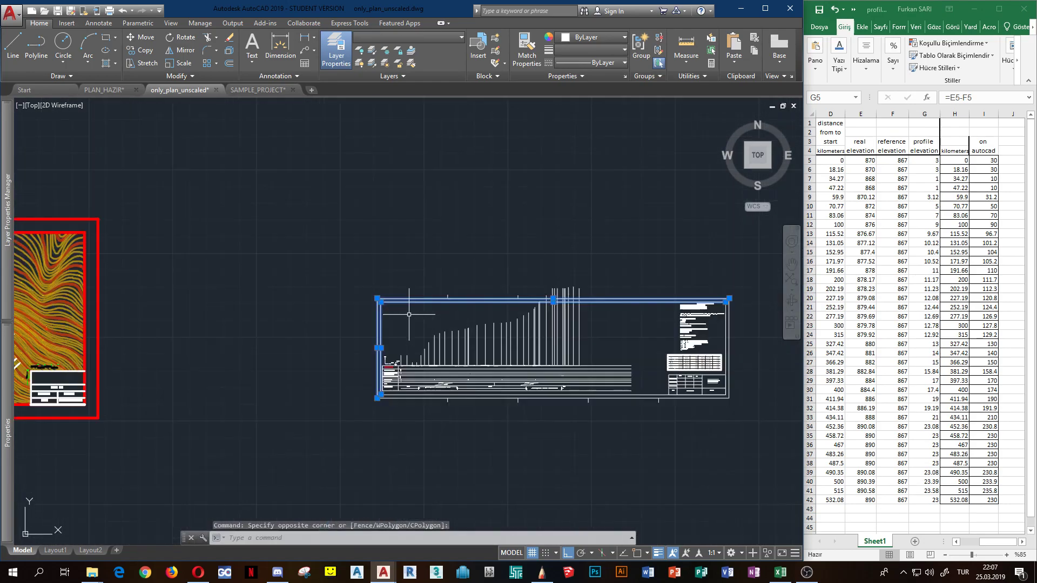
scroll(373, 316, "up", 3)
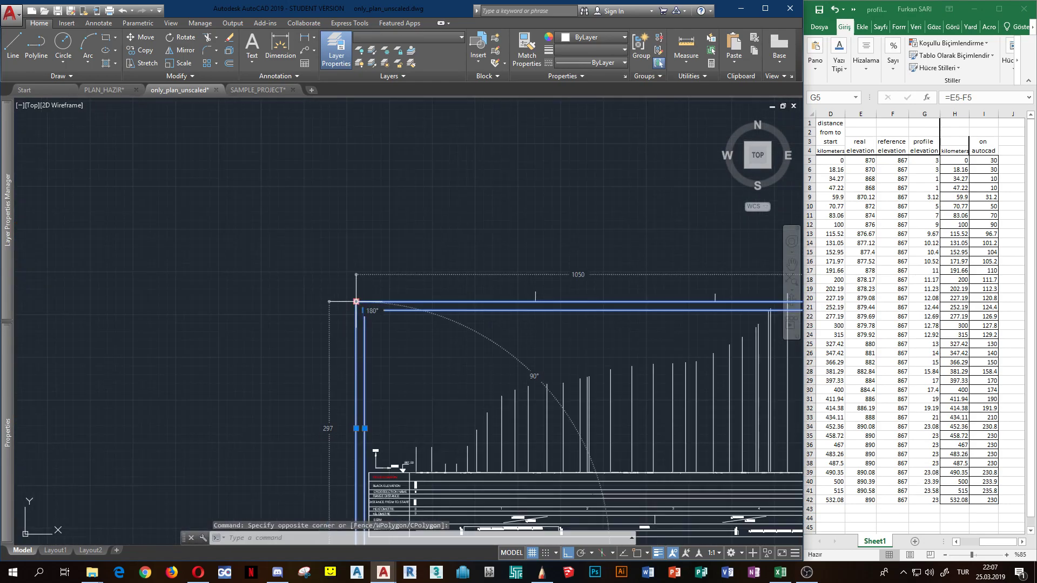
scroll(486, 313, "down", 3)
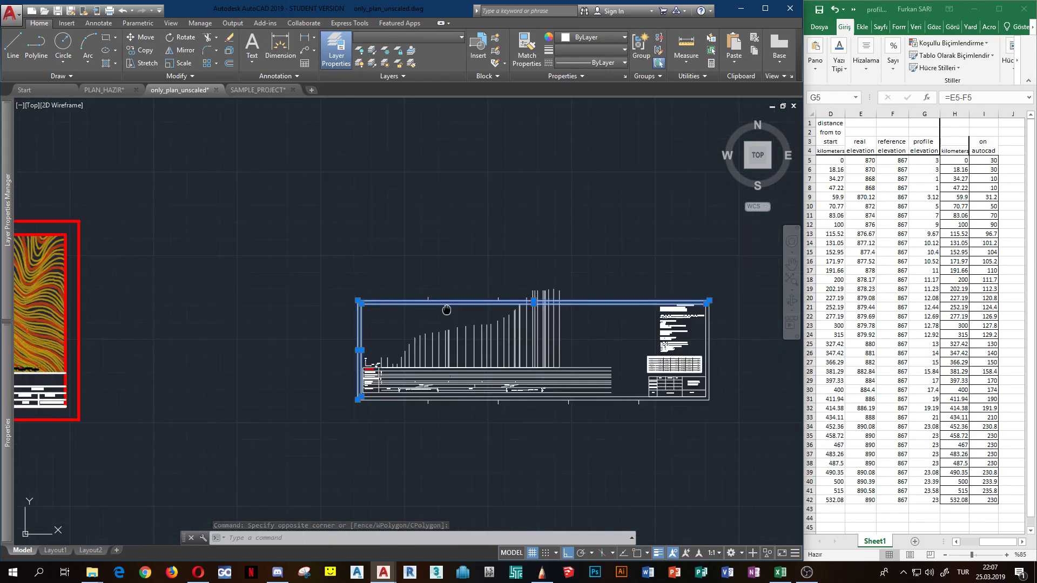
scroll(486, 312, "up", 4)
scroll(486, 312, "down", 4)
key("Escape")
scroll(501, 314, "up", 3)
scroll(501, 315, "down", 3)
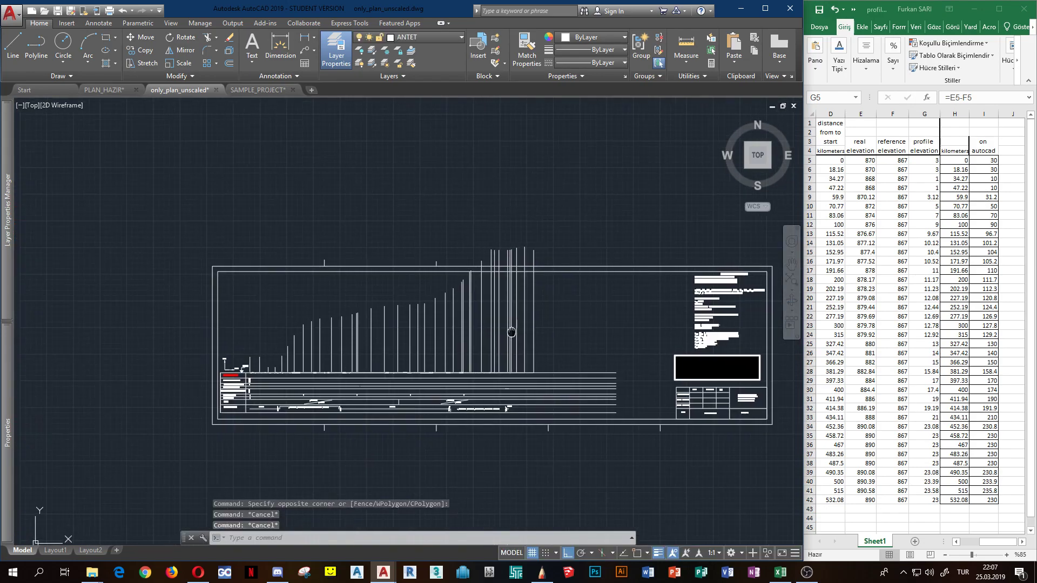
key("Escape")
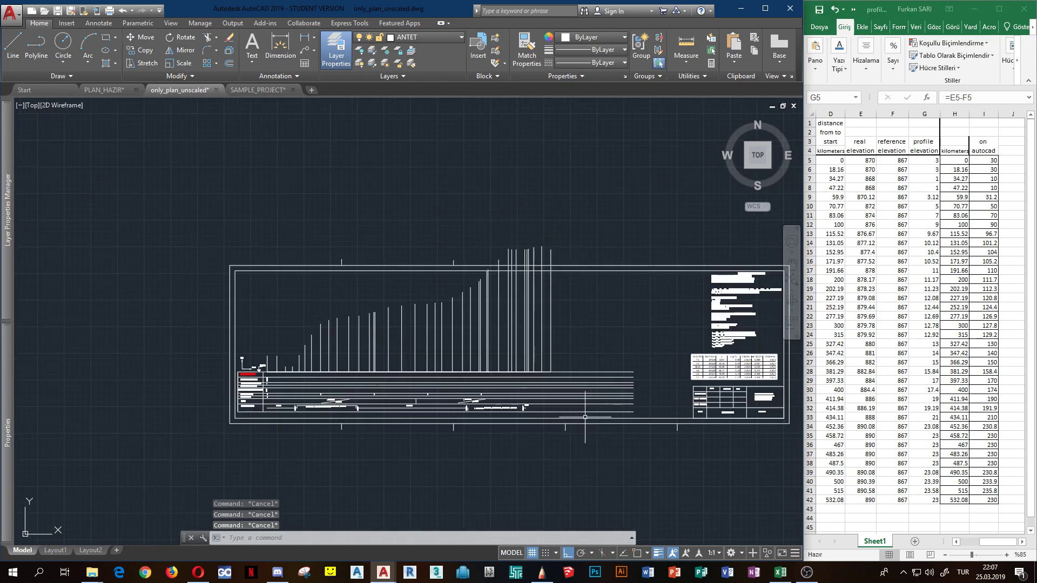
scroll(535, 417, "up", 3)
scroll(551, 409, "down", 3)
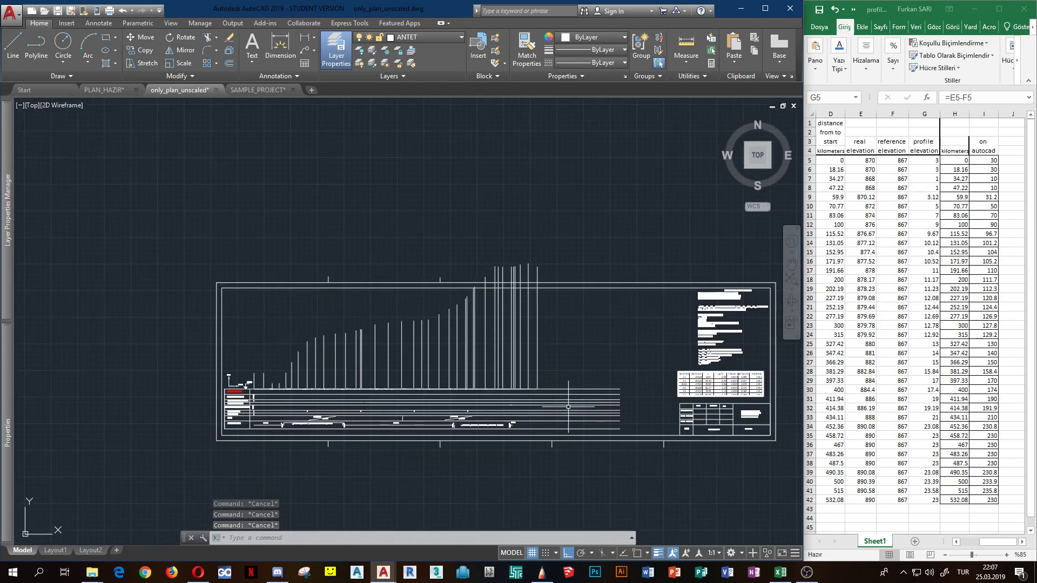
scroll(559, 389, "up", 3)
scroll(559, 389, "down", 3)
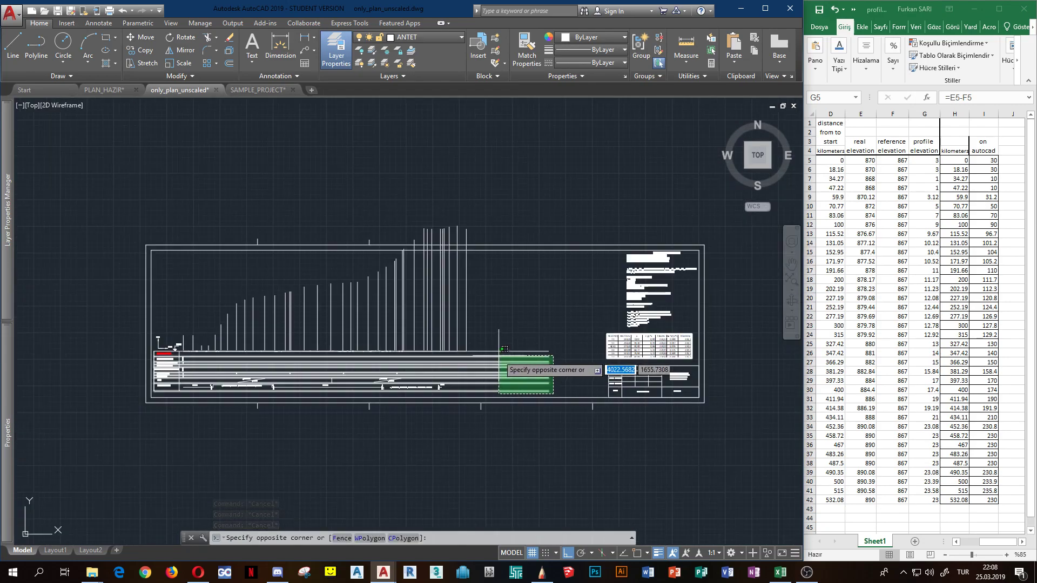
left_click(601, 420)
scroll(418, 322, "up", 3)
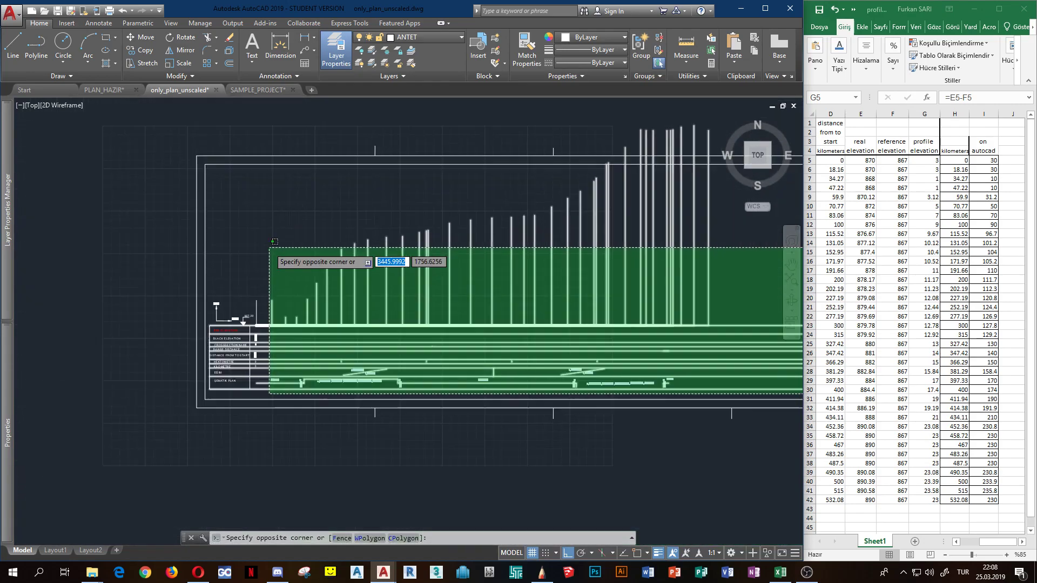
scroll(324, 243, "down", 3)
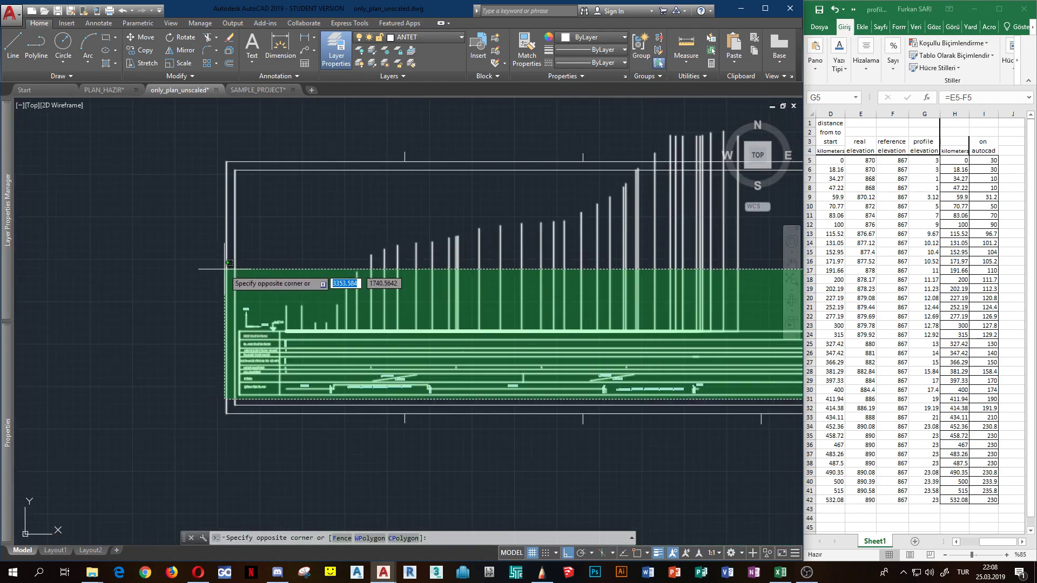
scroll(300, 231, "up", 3)
scroll(265, 285, "down", 2)
scroll(261, 268, "up", 4)
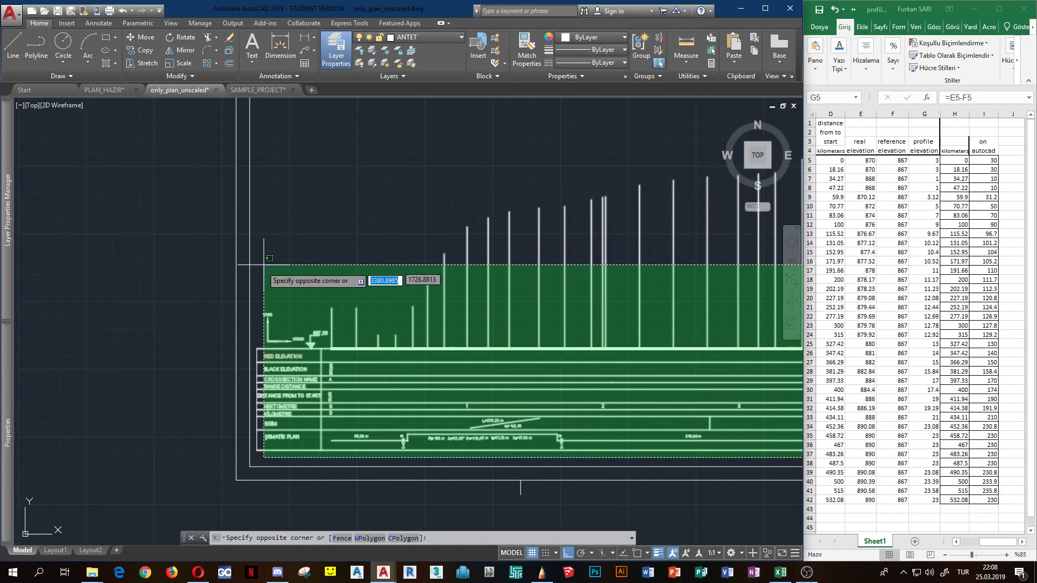
scroll(261, 264, "down", 1)
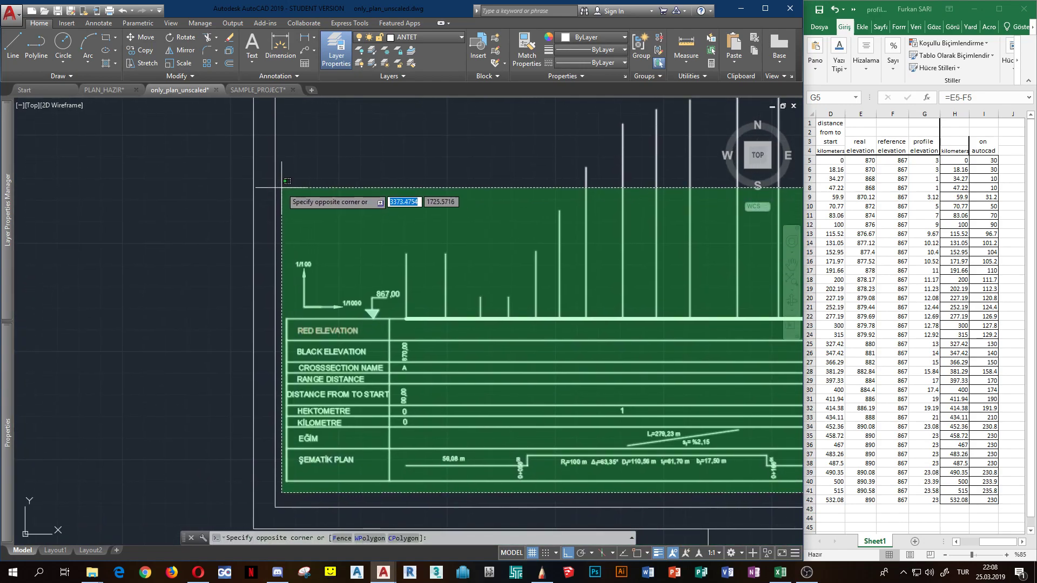
left_click(285, 182)
scroll(284, 182, "down", 3)
scroll(283, 203, "down", 2)
scroll(217, 357, "up", 4)
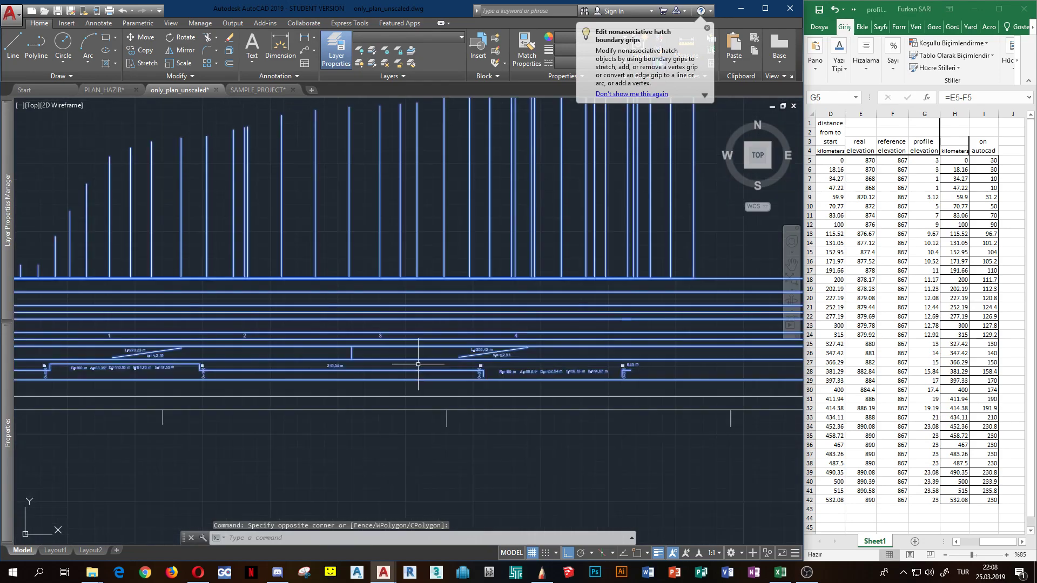
scroll(243, 340, "down", 5)
scroll(276, 348, "up", 1)
scroll(341, 387, "up", 4)
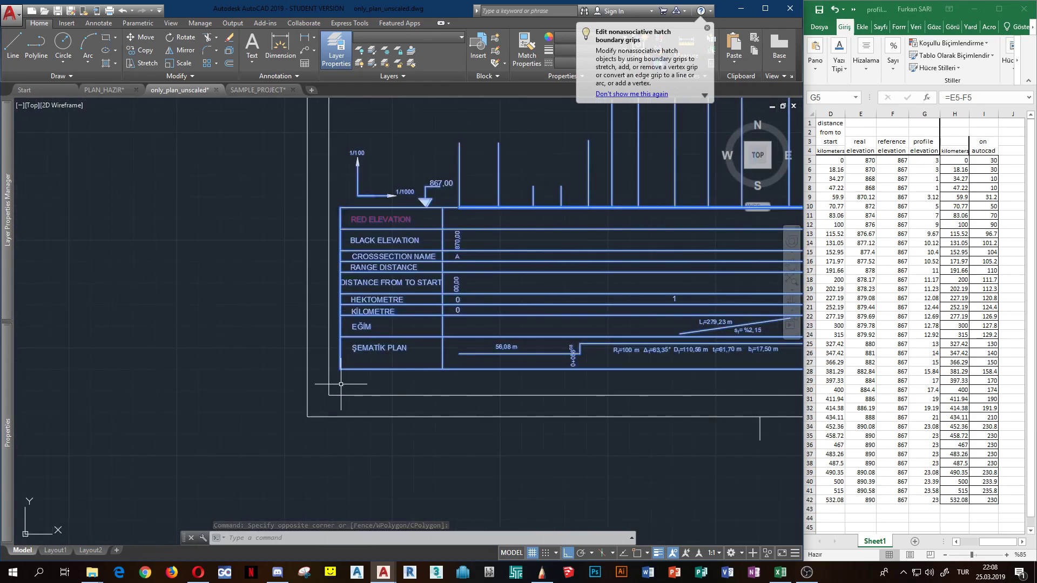
type("m")
key("Return")
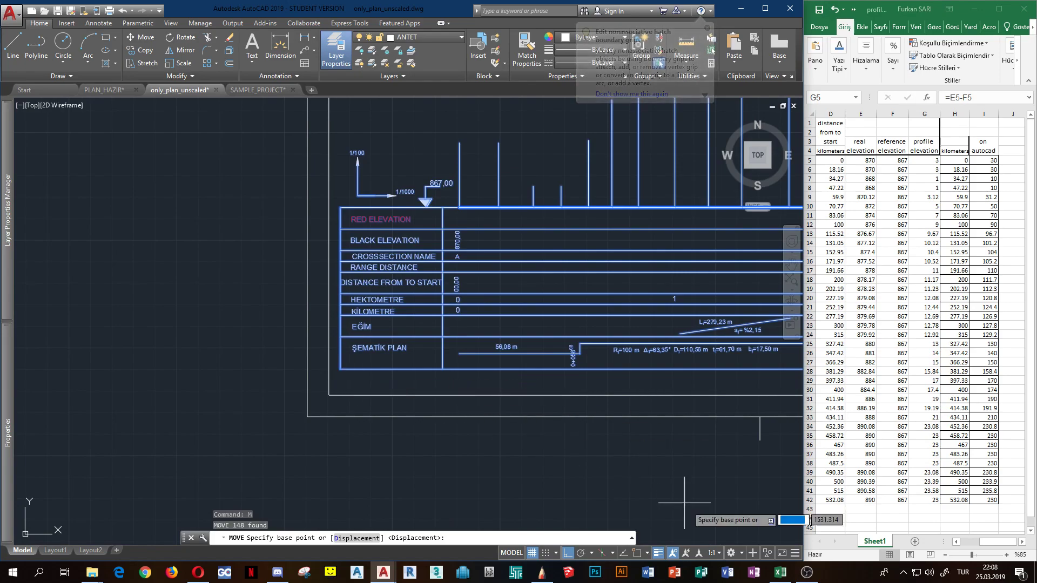
left_click(388, 381)
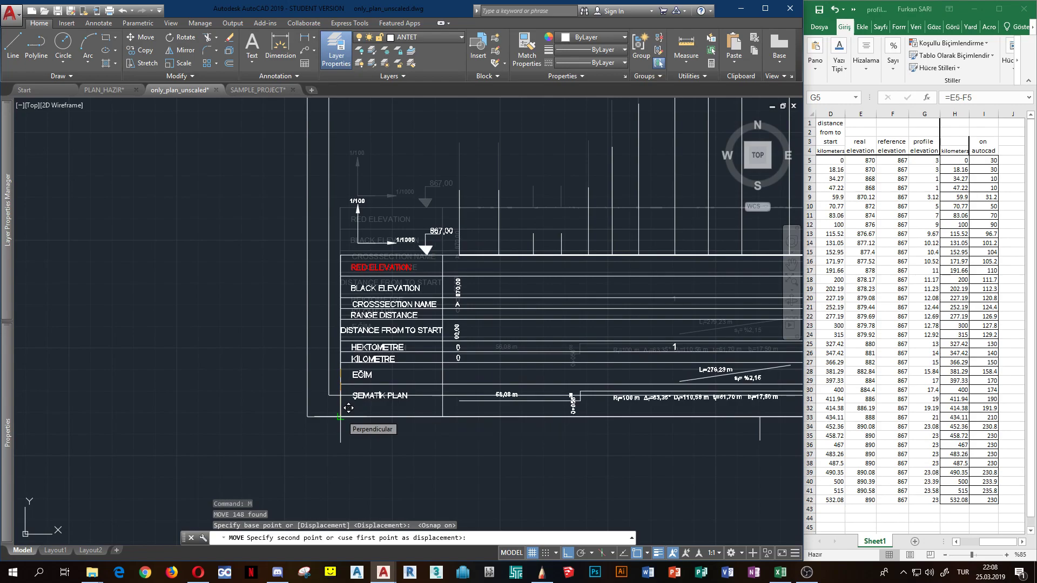
left_click(349, 407)
scroll(467, 431, "down", 4)
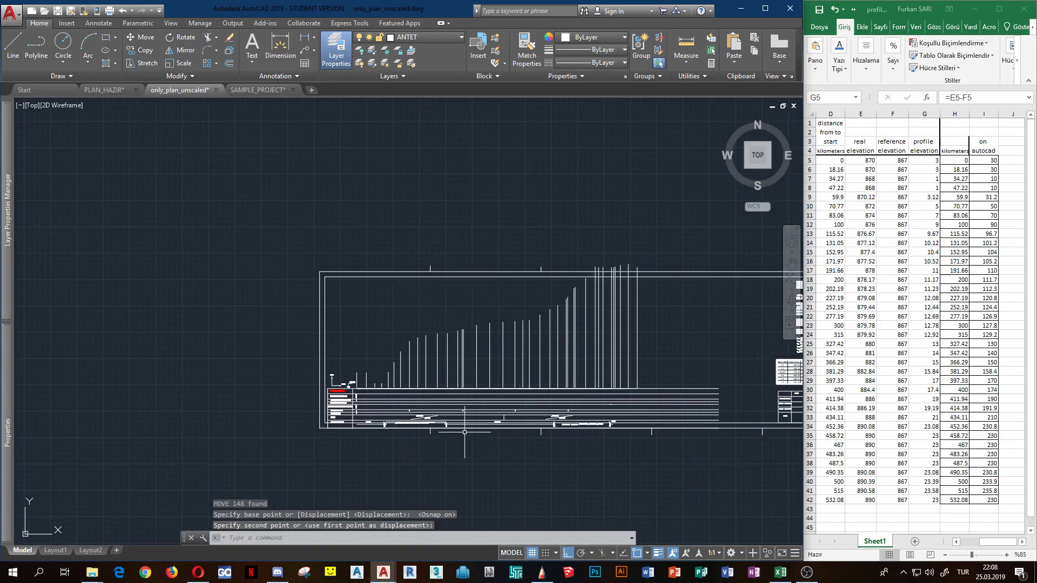
scroll(576, 291, "up", 3)
scroll(576, 324, "down", 3)
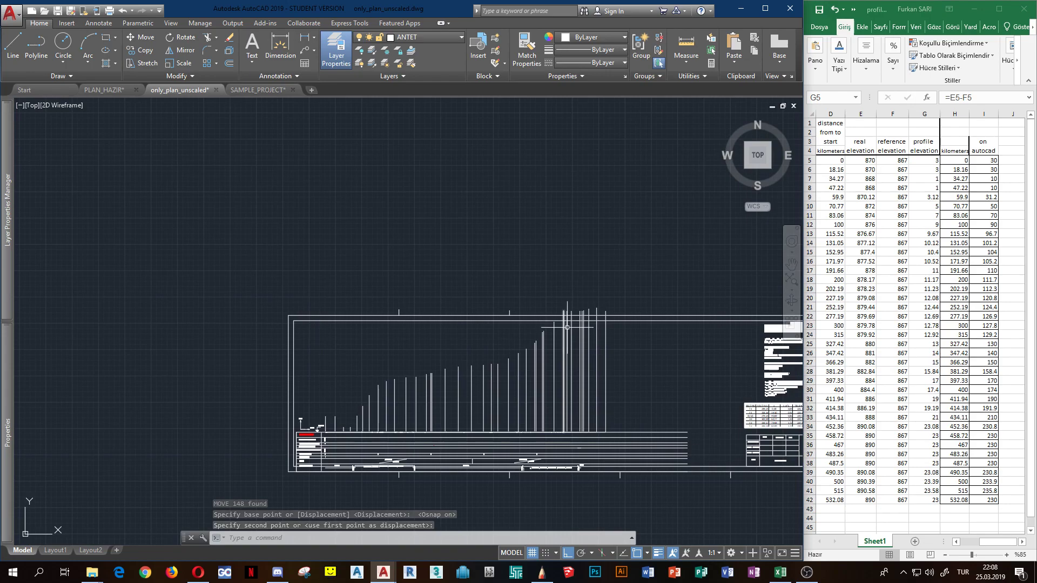
scroll(568, 324, "up", 3)
Erase the three sheet border lines and the stray line above the profile
middle_click_drag(571, 329, 460, 350)
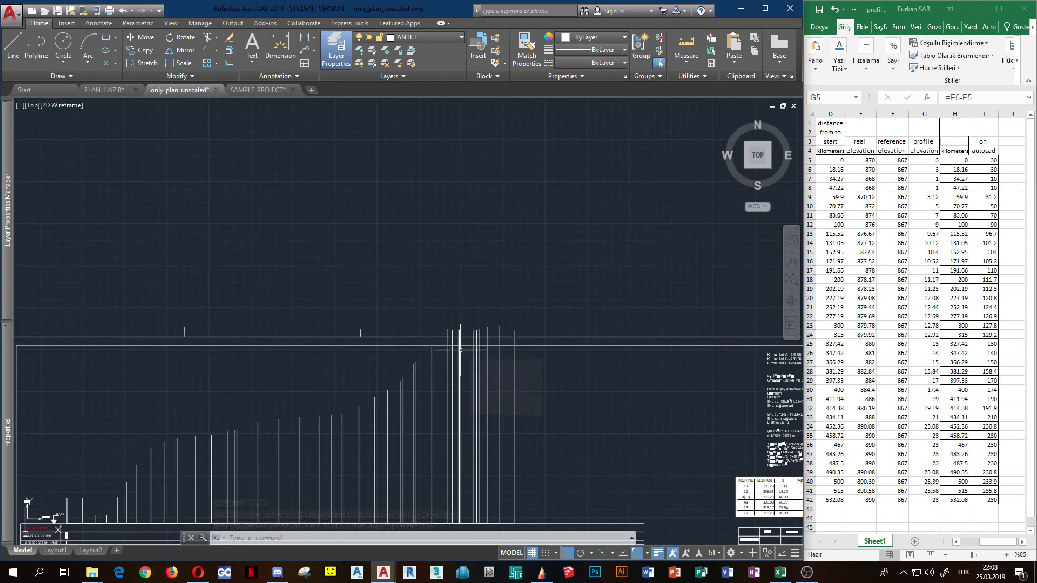
scroll(486, 403, "up", 2)
scroll(486, 404, "up", 2)
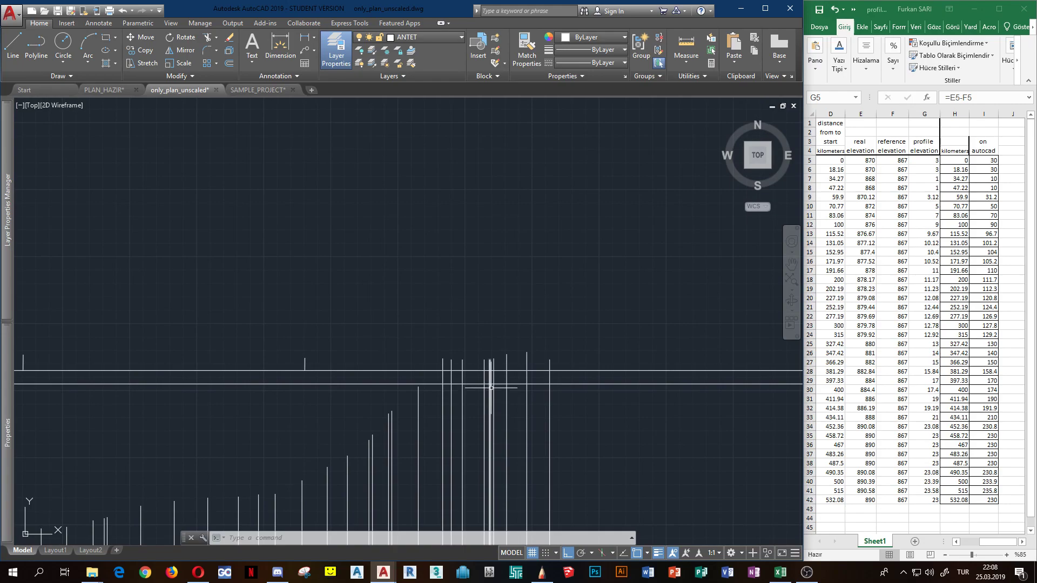
scroll(491, 389, "down", 2)
scroll(567, 398, "down", 3)
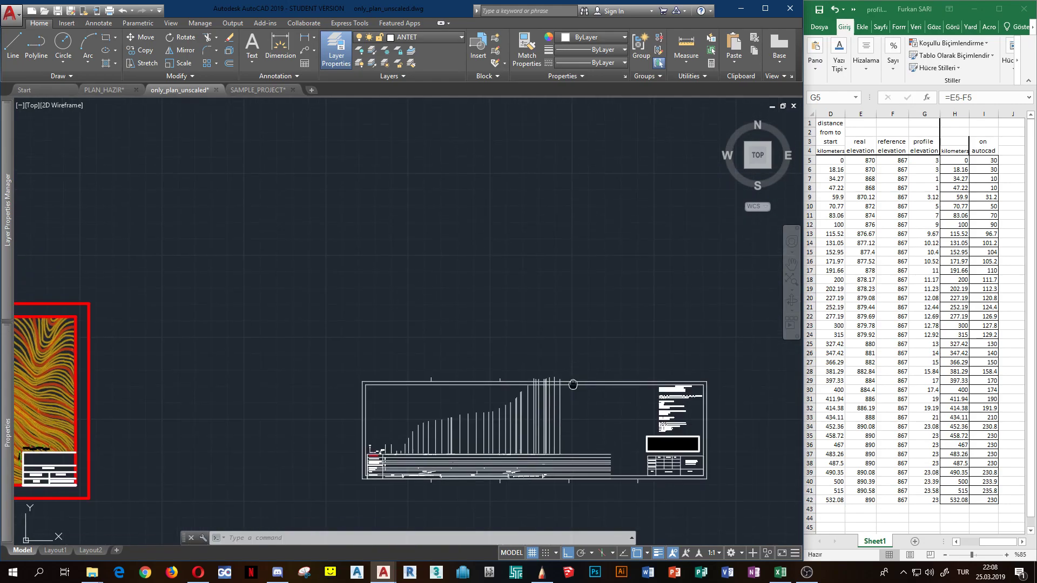
scroll(395, 394, "up", 3)
scroll(406, 397, "down", 4)
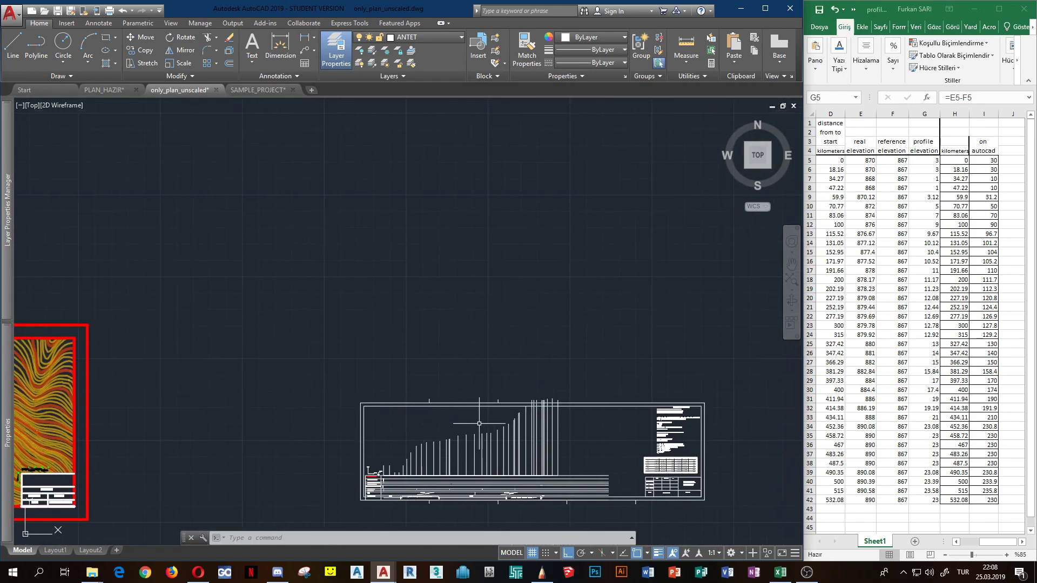
scroll(480, 422, "up", 4)
scroll(480, 422, "down", 3)
scroll(511, 351, "down", 1)
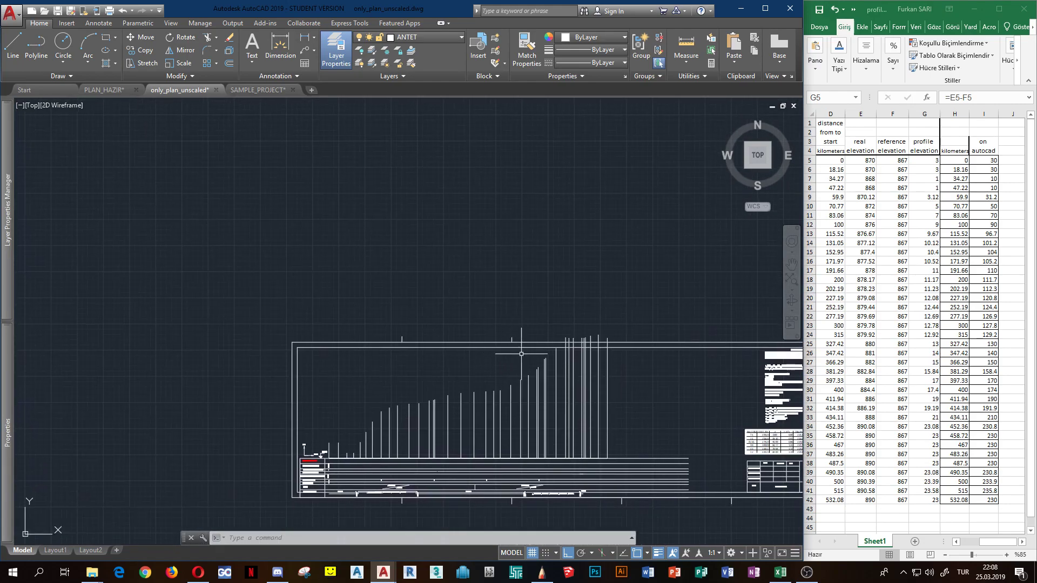
left_click_drag(520, 352, 413, 292)
key("Delete")
scroll(417, 347, "up", 3)
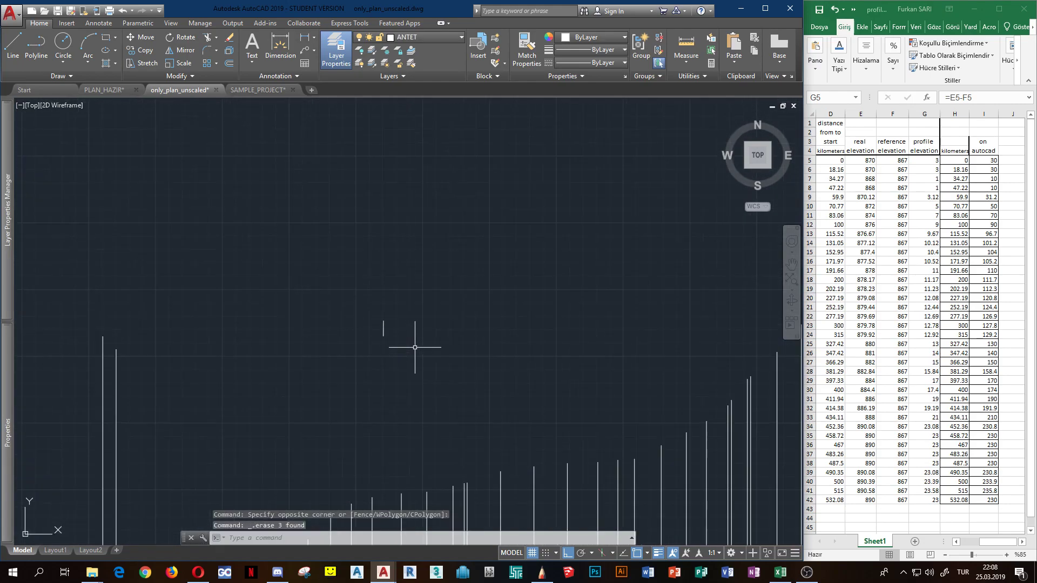
left_click_drag(416, 347, 369, 296)
key("Delete")
scroll(388, 351, "down", 3)
scroll(389, 350, "down", 2)
scroll(340, 341, "down", 3)
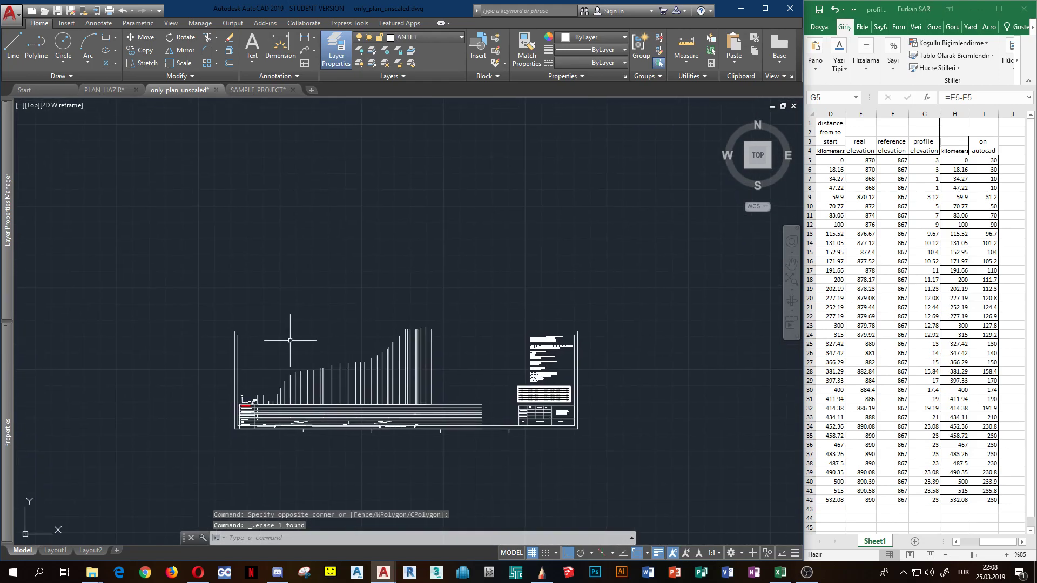
scroll(286, 340, "up", 4)
key("Escape")
key("Escape")
scroll(268, 341, "down", 4)
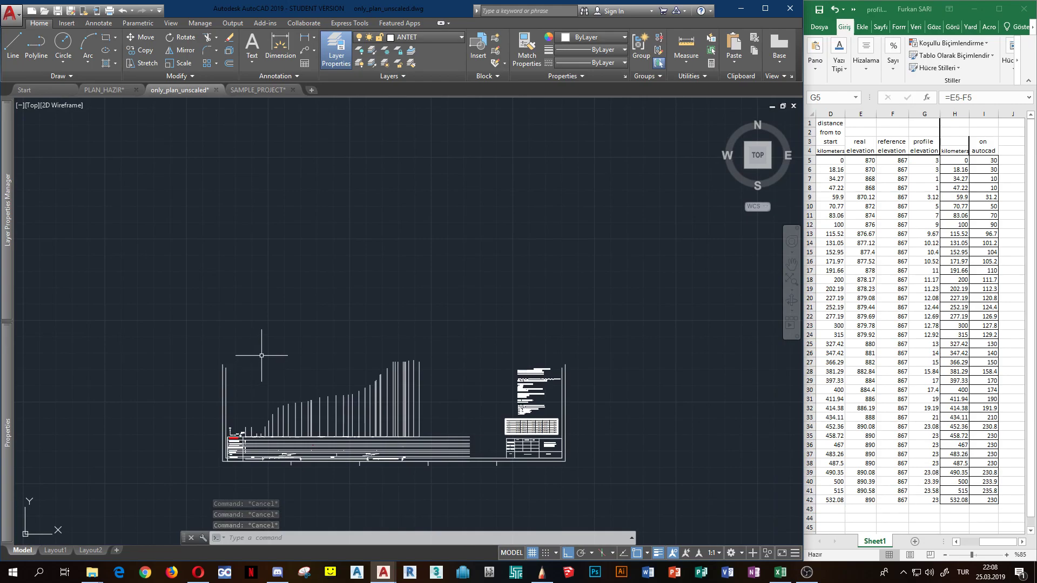
scroll(219, 381, "up", 2)
scroll(278, 429, "up", 2)
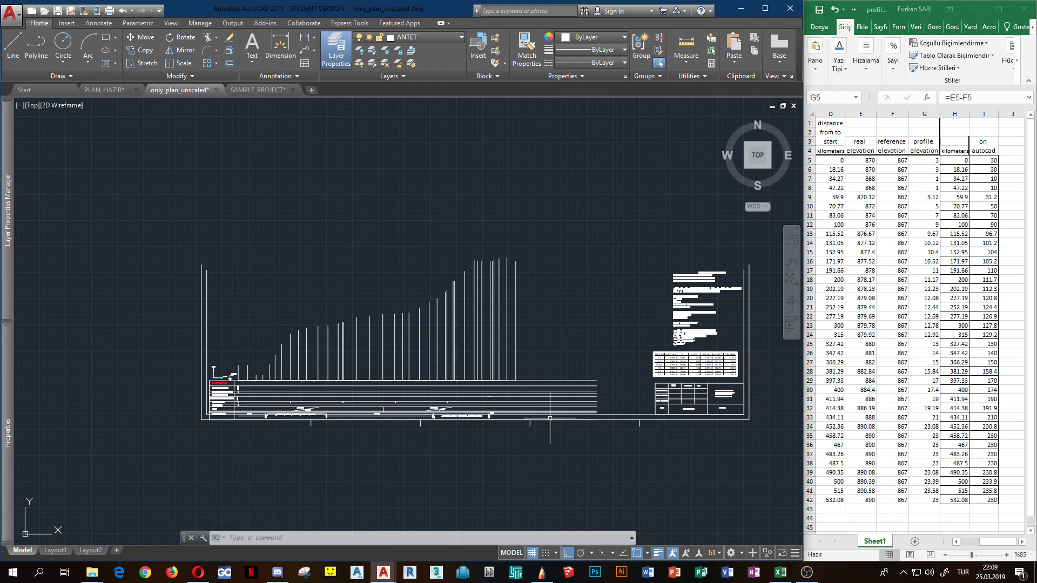
scroll(553, 432, "down", 2)
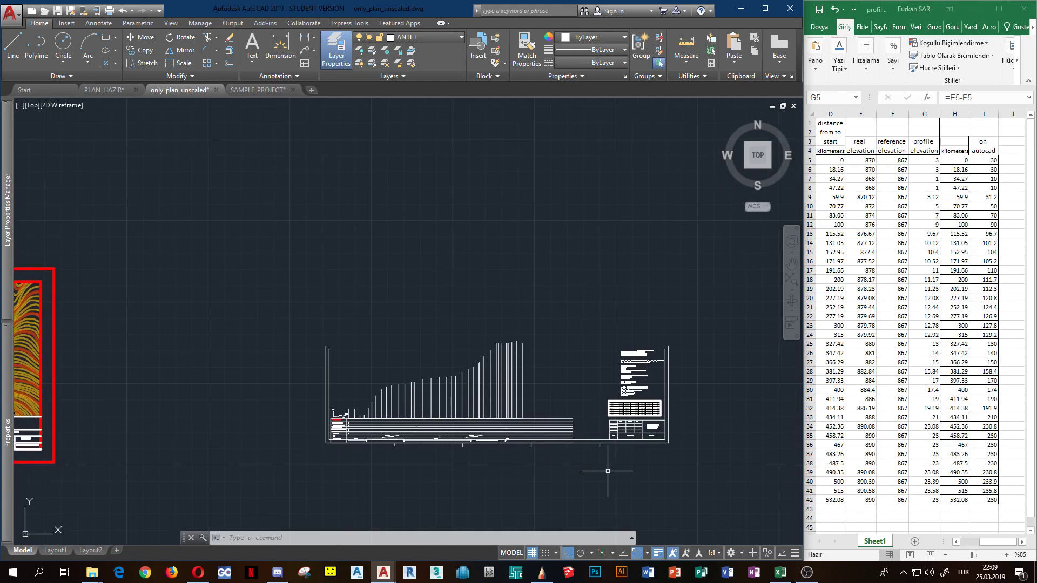
scroll(609, 463, "up", 4)
scroll(609, 463, "down", 3)
Draw a long horizontal line above the profile across the drawing's full width
middle_click_drag(381, 444, 435, 457)
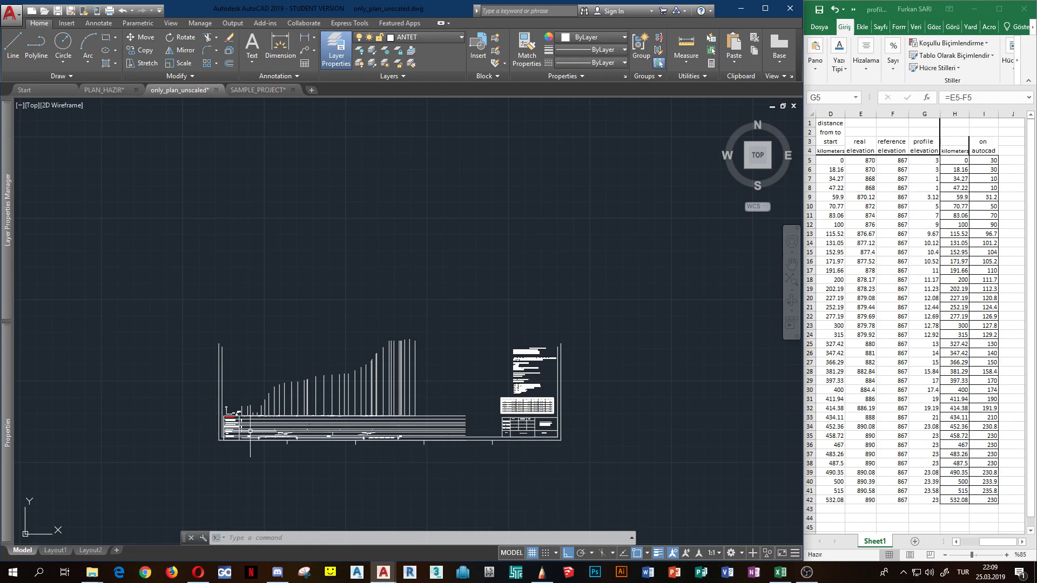
scroll(406, 458, "up", 3)
scroll(257, 430, "down", 2)
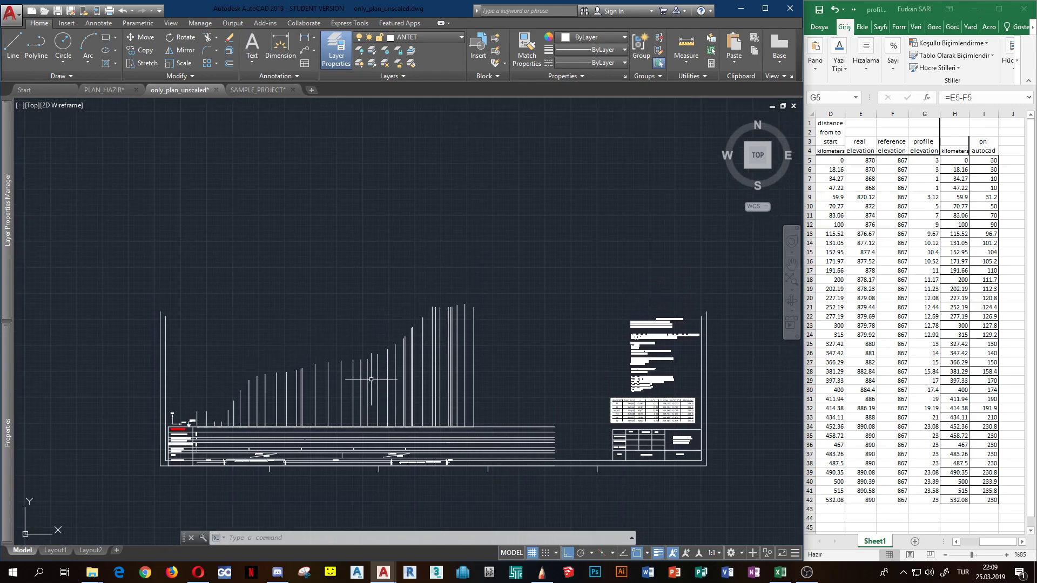
middle_click_drag(490, 389, 359, 417)
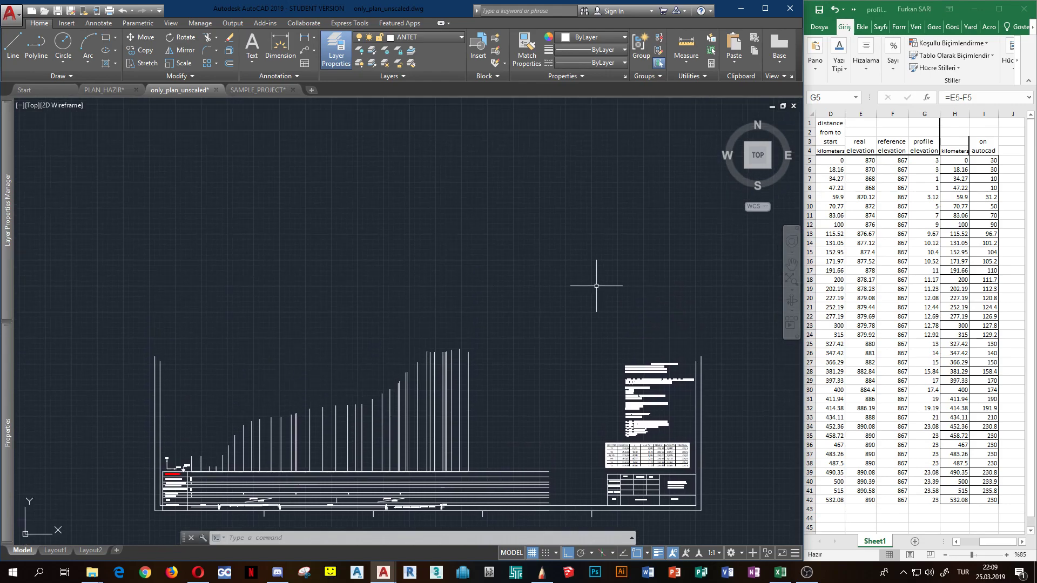
middle_click_drag(483, 288, 475, 303)
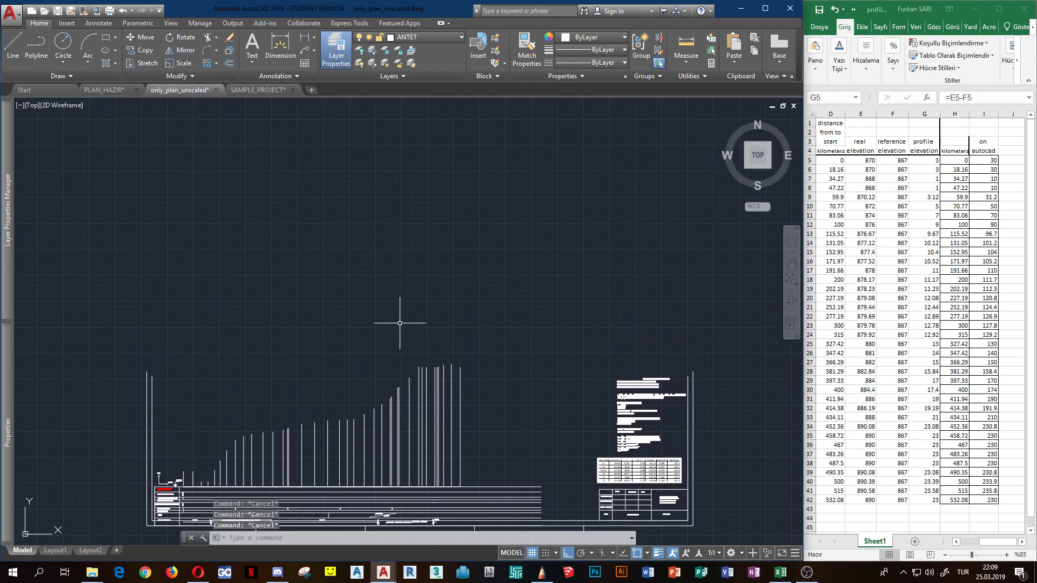
middle_click_drag(397, 324, 389, 337)
key("l")
key("Return")
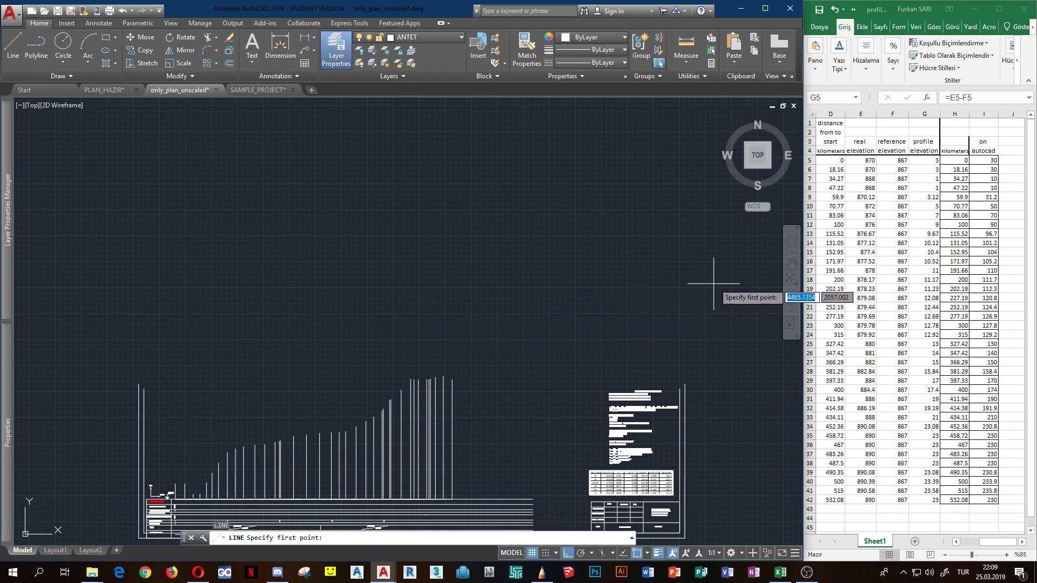
left_click(716, 283)
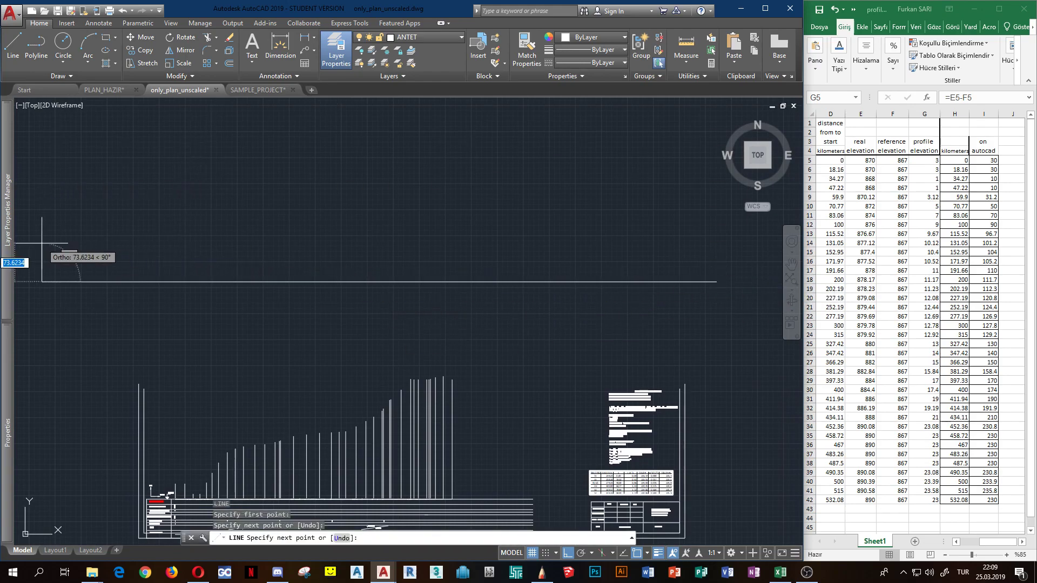
left_click(42, 282)
key("Escape")
type("e")
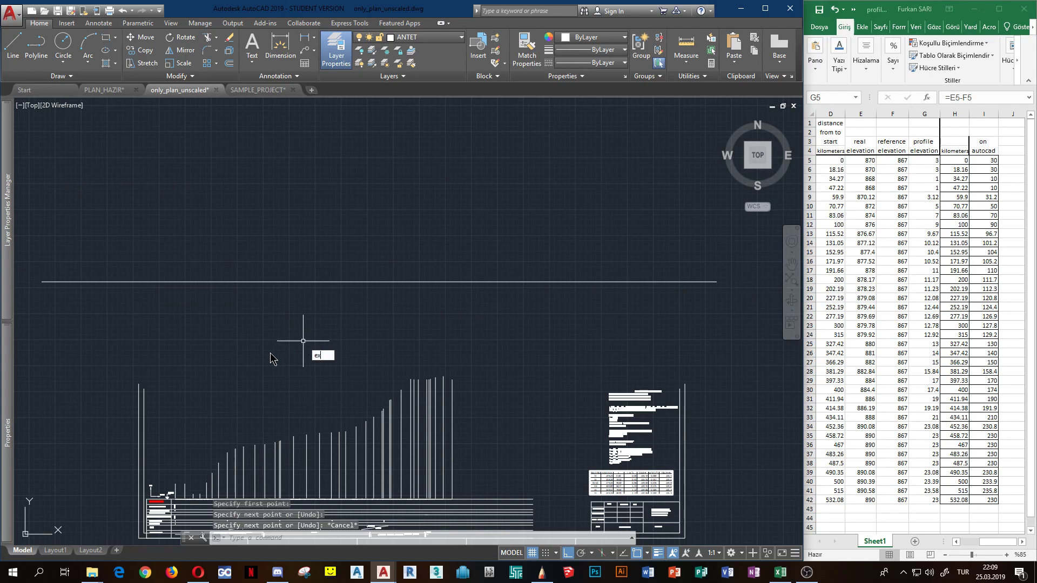
type("x")
Extend the left and right border lines up to the long horizontal line
key("Return")
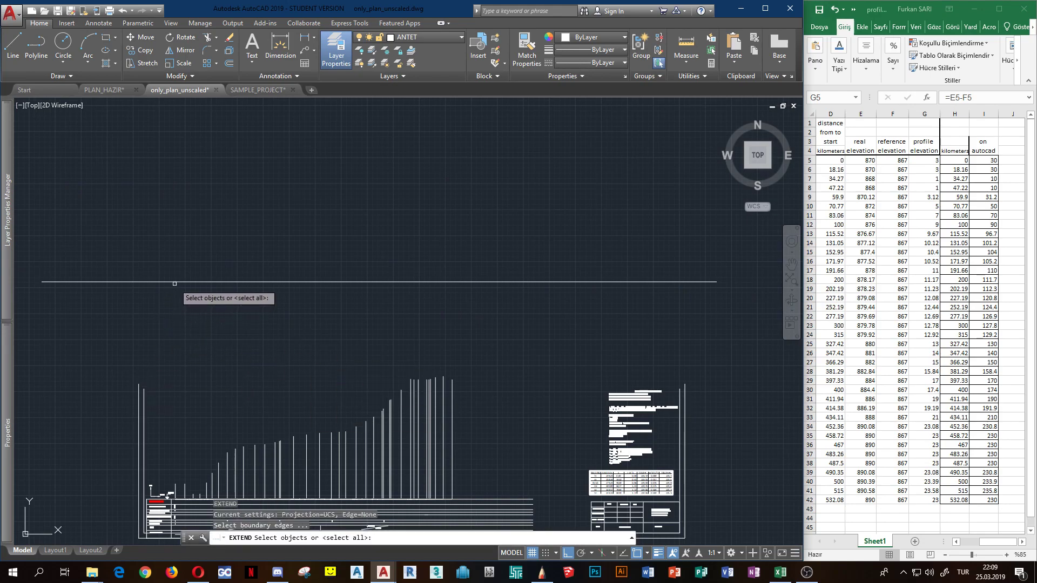
left_click(177, 283)
key("Return")
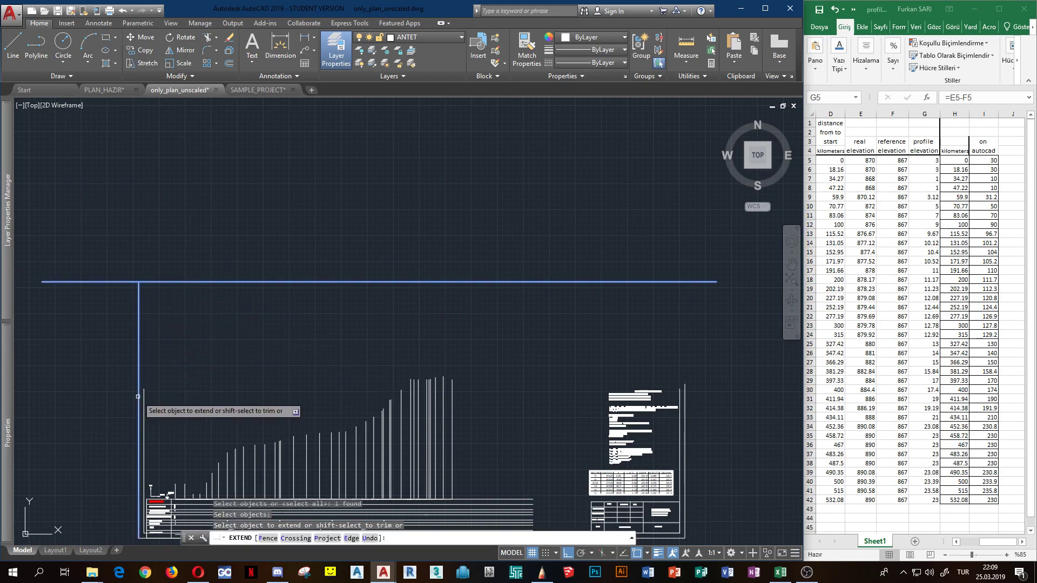
left_click(139, 405)
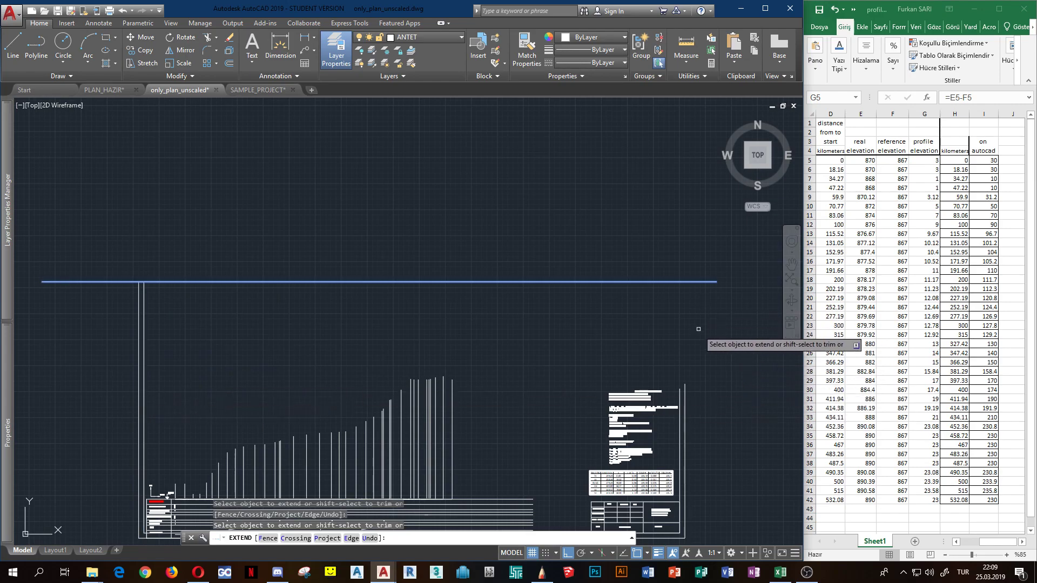
left_click(685, 398)
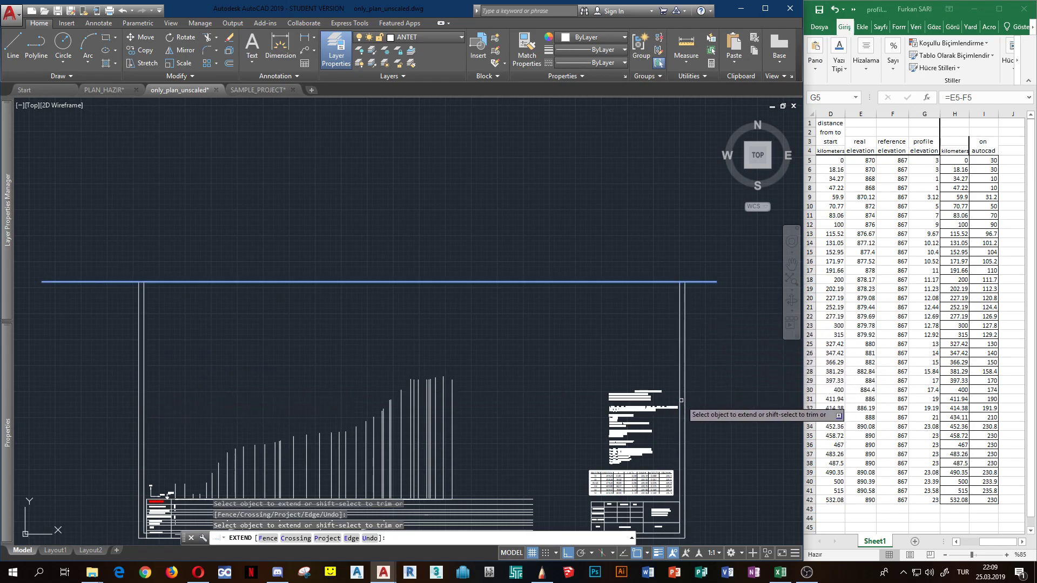
key("Escape")
key("Escape")
Select the horizontal line as a trim edge, then cancel the trim
middle_click_drag(699, 379, 687, 386)
key("Escape")
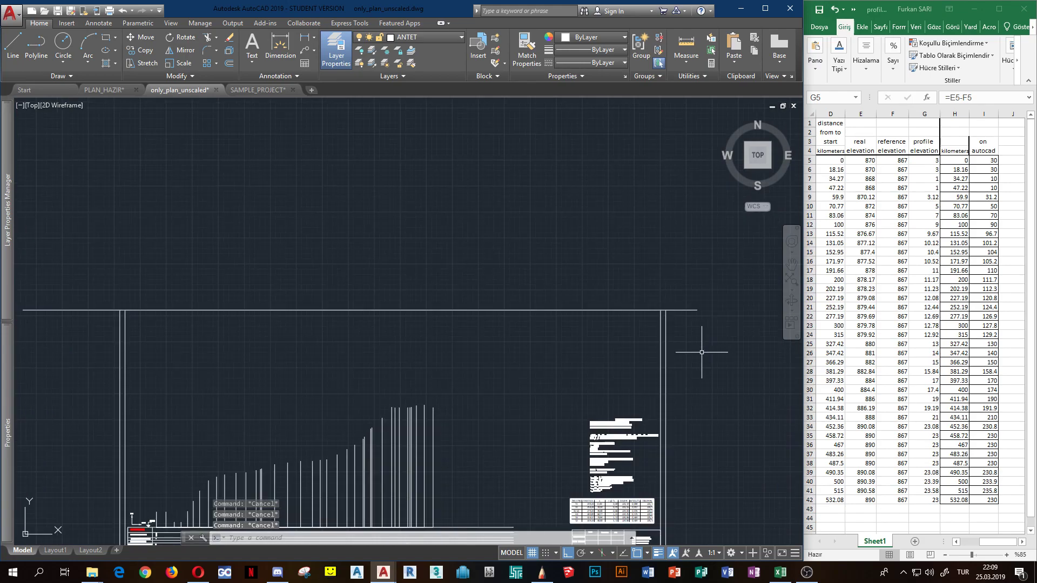
left_click(686, 290)
left_click(698, 327)
type("tr")
key("Return")
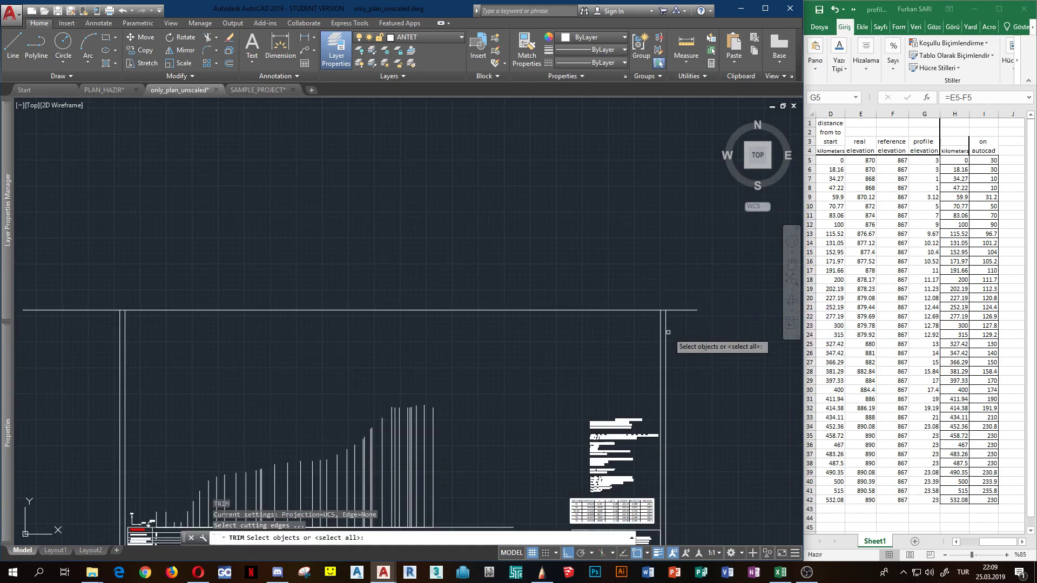
key("Escape")
key("Escape")
Trim the horizontal line's left overhang back to the left border line
middle_click_drag(666, 335, 349, 357)
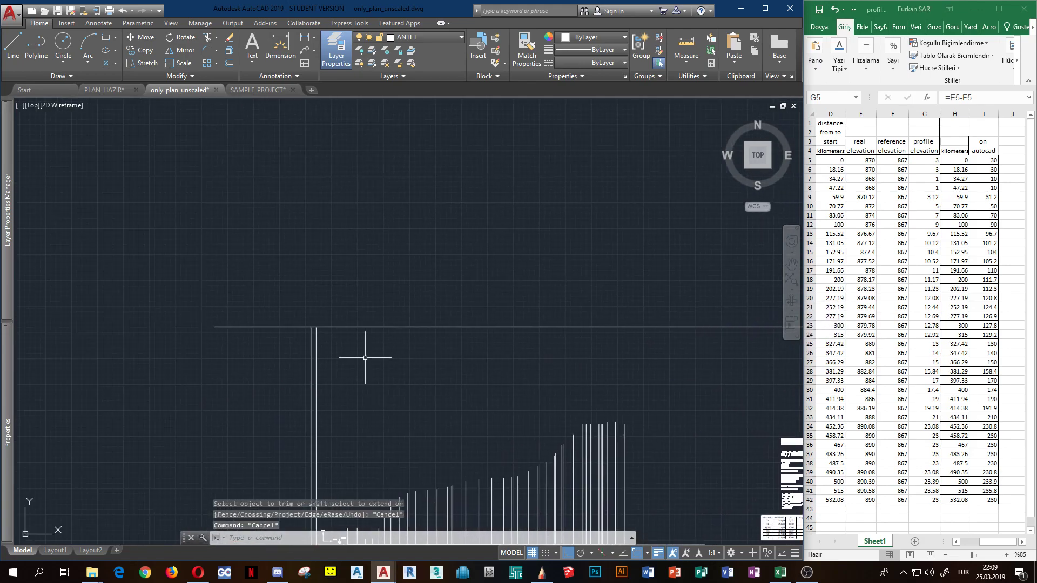
type("tr")
key("Return")
left_click(313, 348)
key("Escape")
key("Return")
left_click(308, 334)
key("Return")
left_click(289, 328)
key("Escape")
scroll(290, 340, "down", 4)
scroll(268, 345, "down", 2)
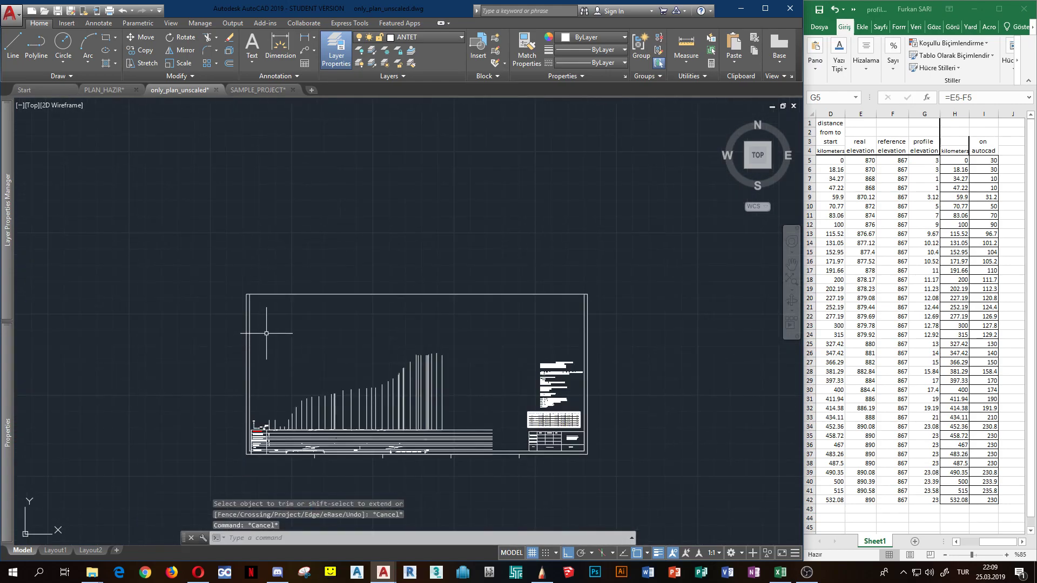
scroll(267, 422, "up", 3)
scroll(502, 421, "up", 2)
scroll(369, 425, "up", 2)
scroll(370, 425, "down", 3)
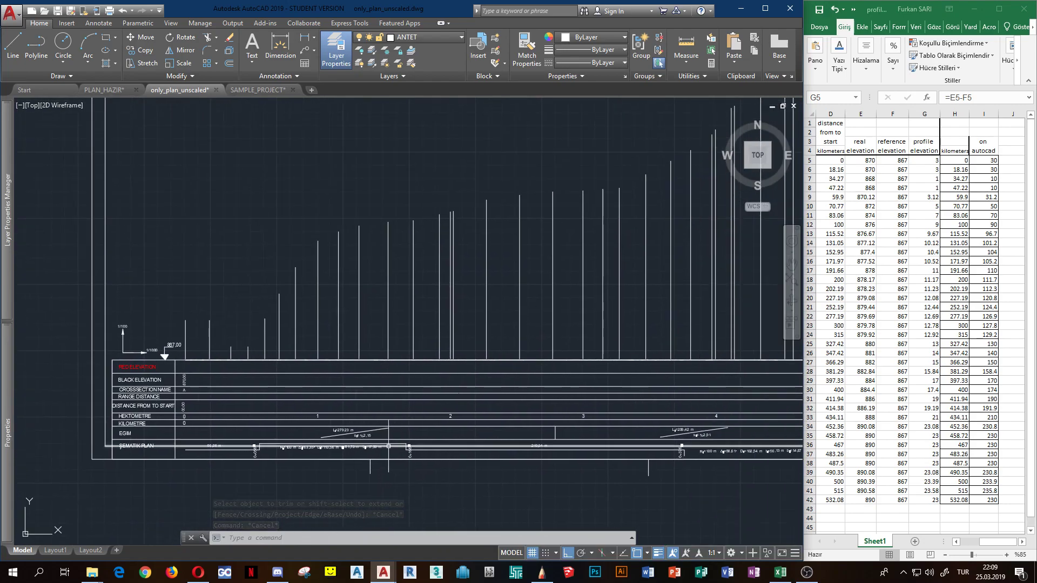
middle_click_drag(381, 430, 309, 475)
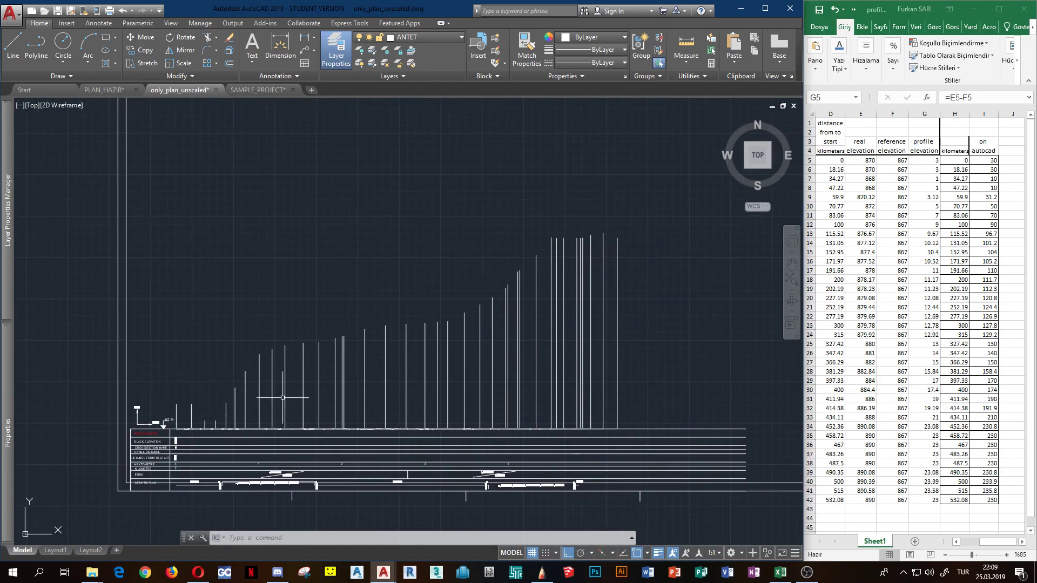
scroll(230, 421, "up", 2)
scroll(233, 422, "down", 2)
scroll(233, 421, "up", 2)
mouse_move(234, 422)
middle_mouse_down()
mouse_move(201, 439)
mouse_move(224, 430)
mouse_move(233, 401)
middle_mouse_up()
type("L")
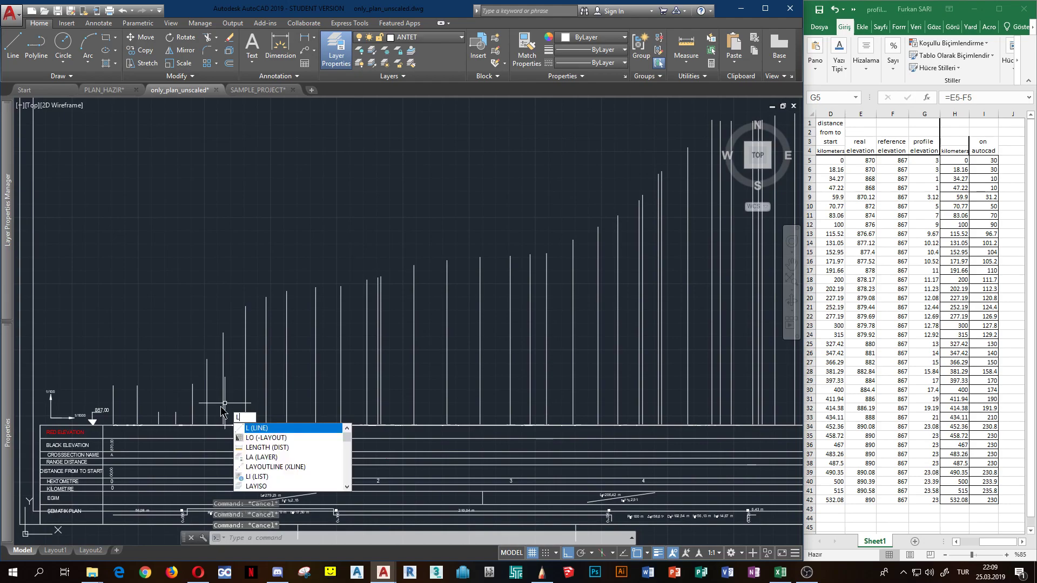
Draw the ground line from the left end, through the low point, up seven elevation tops
key("Return")
scroll(224, 409, "up", 2)
left_click(113, 377)
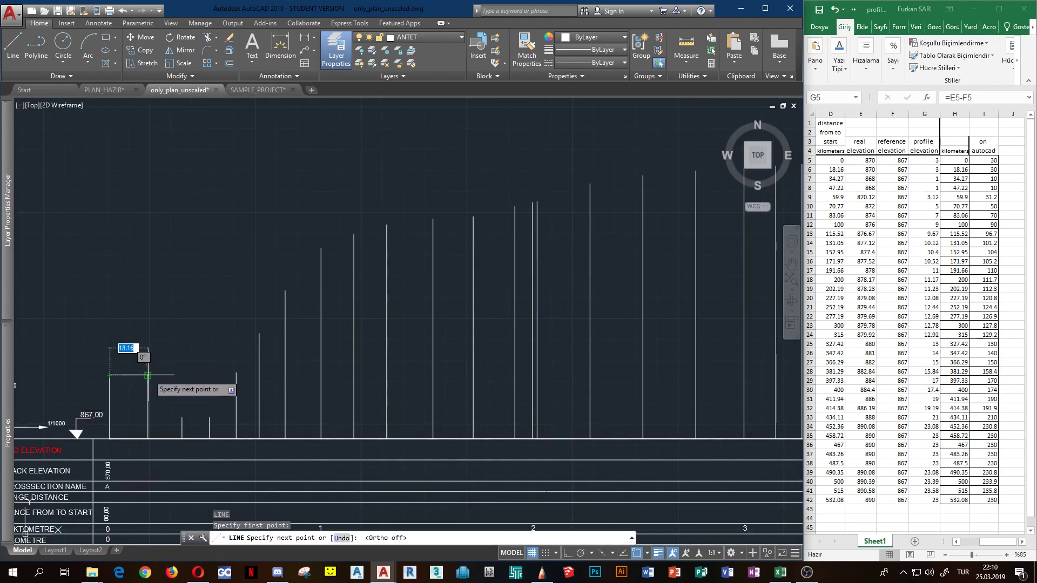
left_click(148, 376)
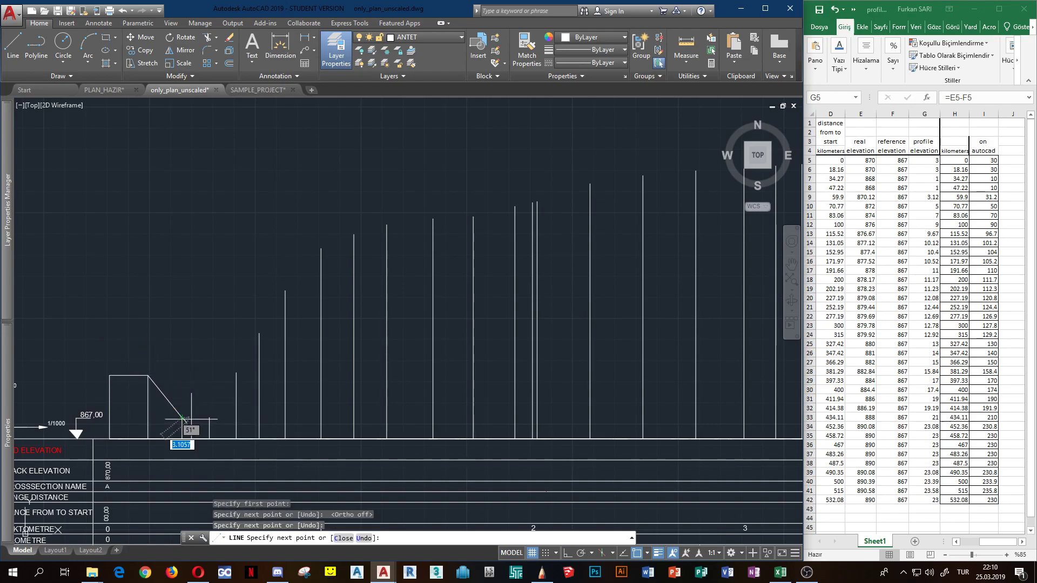
left_click(209, 418)
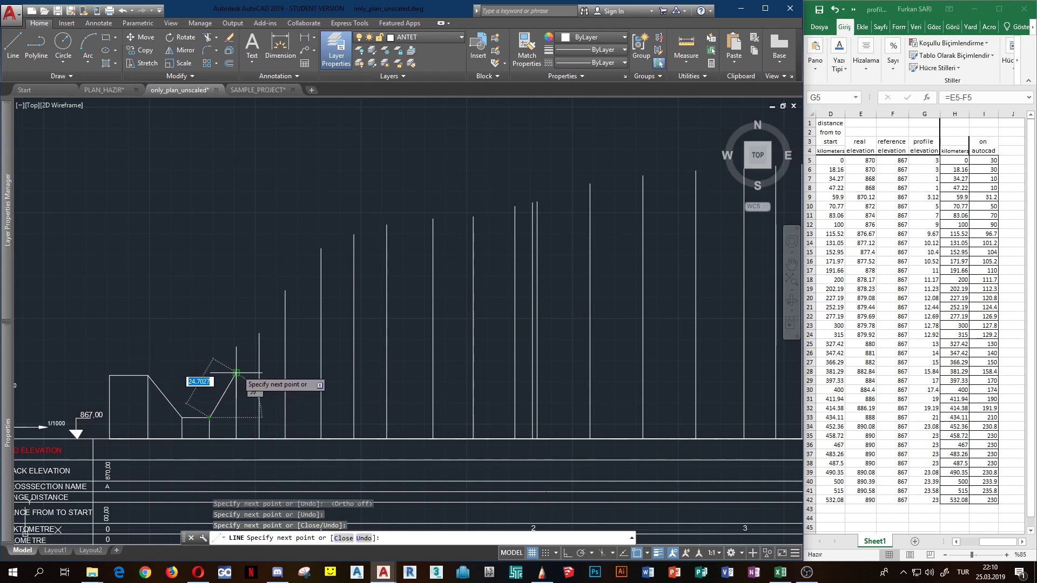
left_click(236, 374)
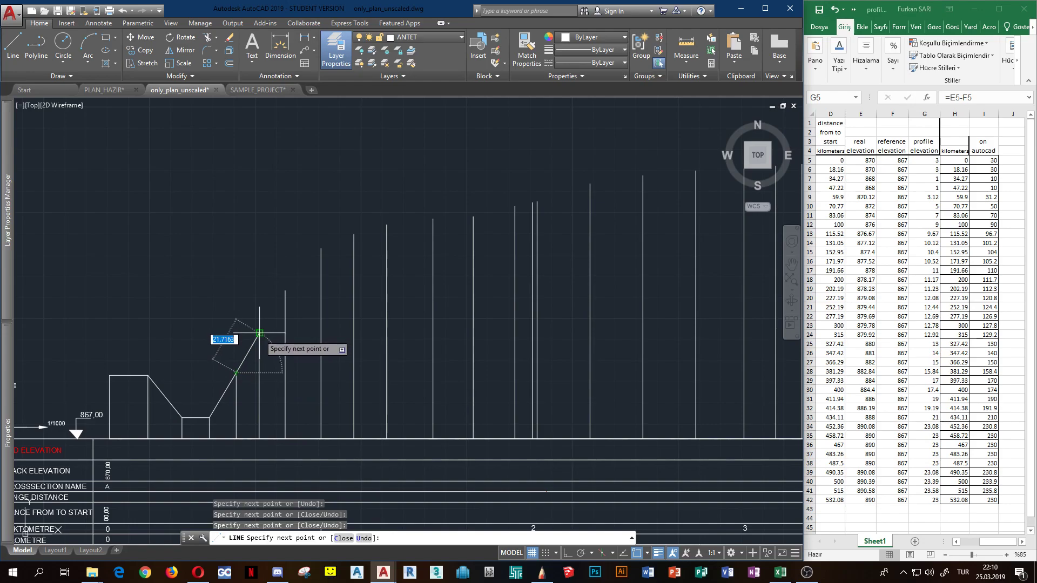
left_click(259, 332)
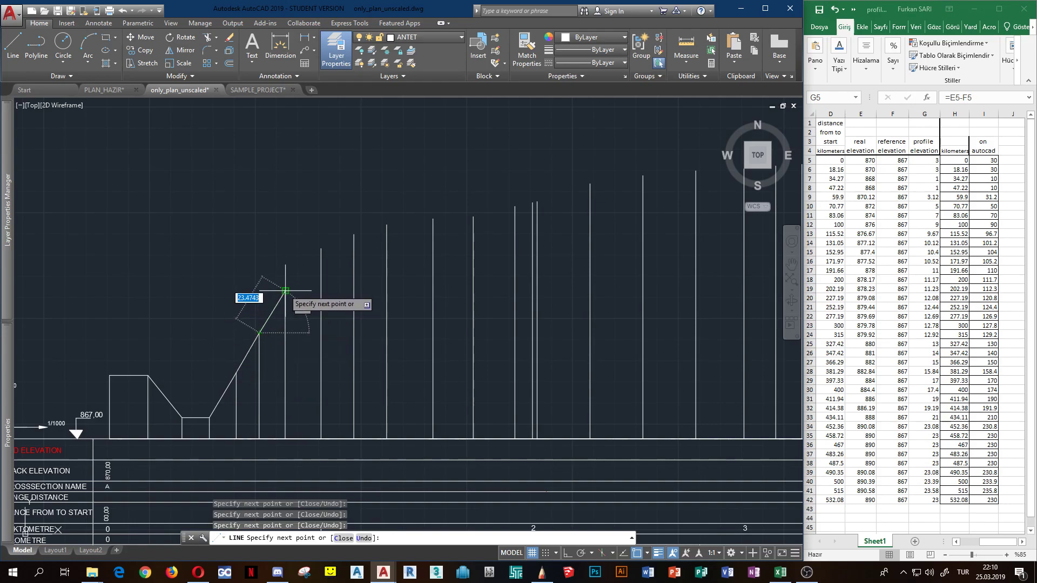
left_click(285, 290)
left_click(321, 248)
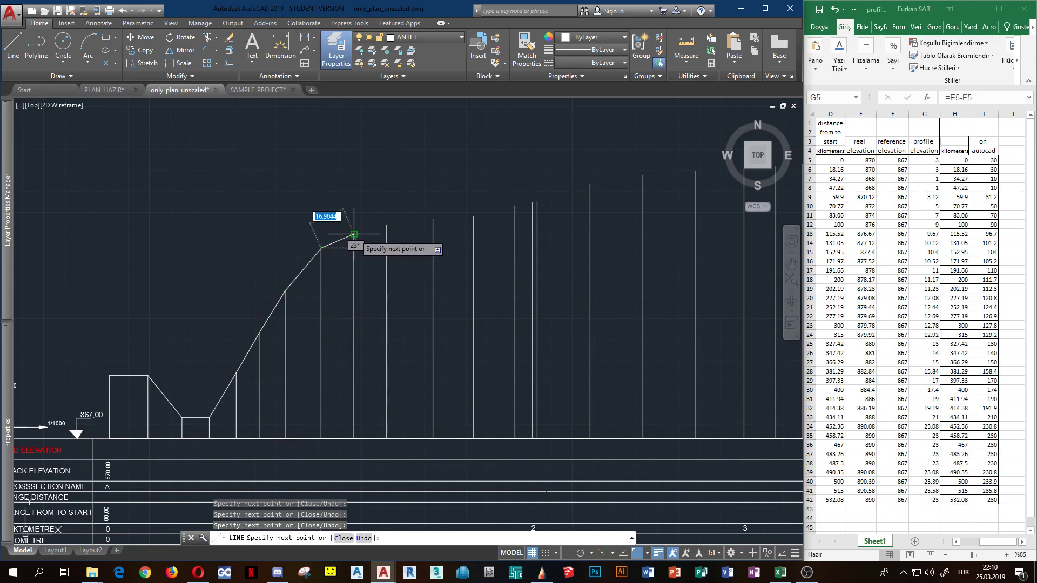
left_click(355, 236)
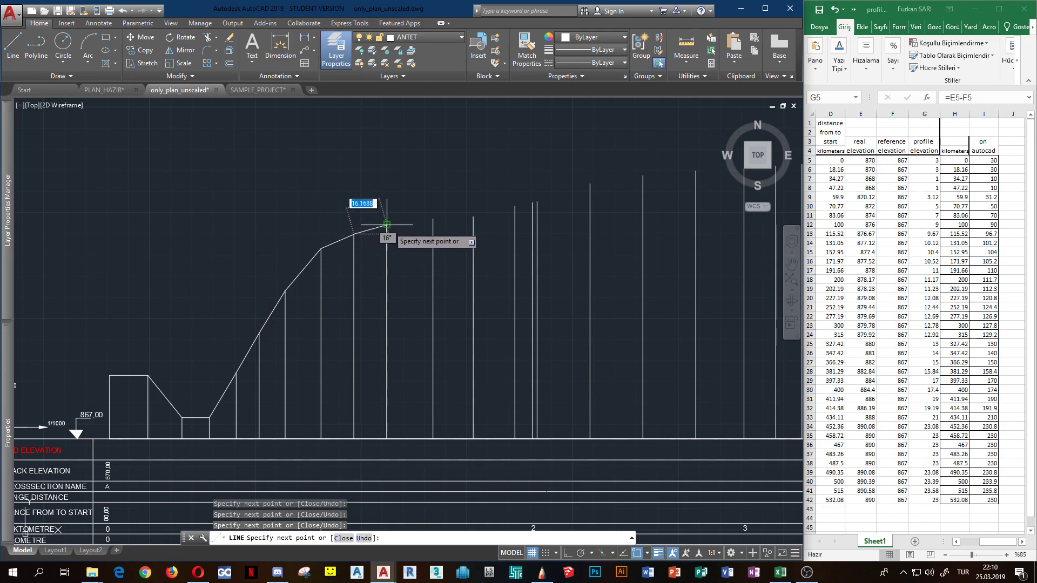
left_click(386, 226)
left_click(433, 220)
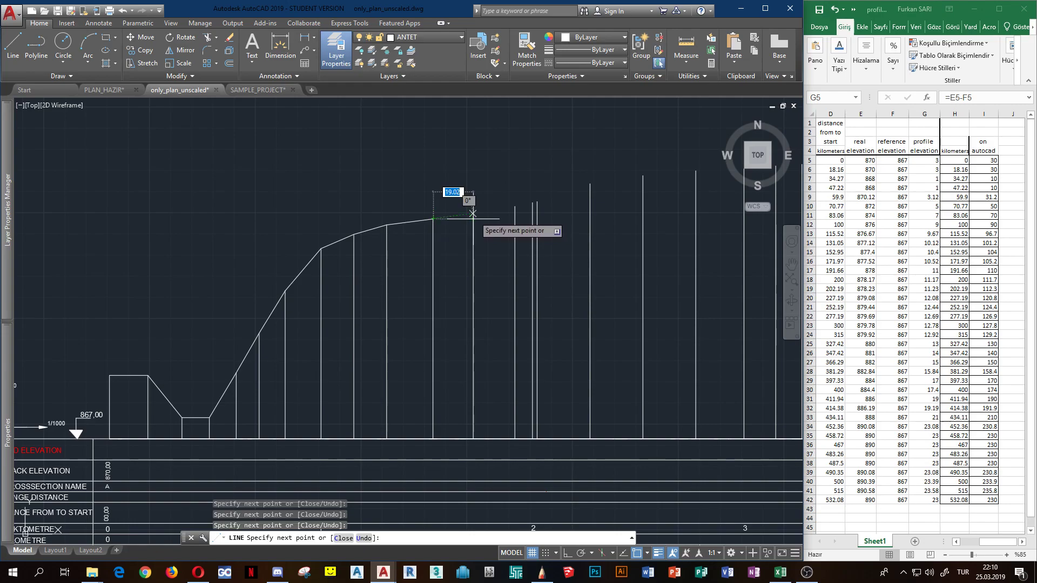
scroll(453, 219, "up", 2)
Continue the ground line through four more elevation line tops
middle_click_drag(421, 302, 454, 292)
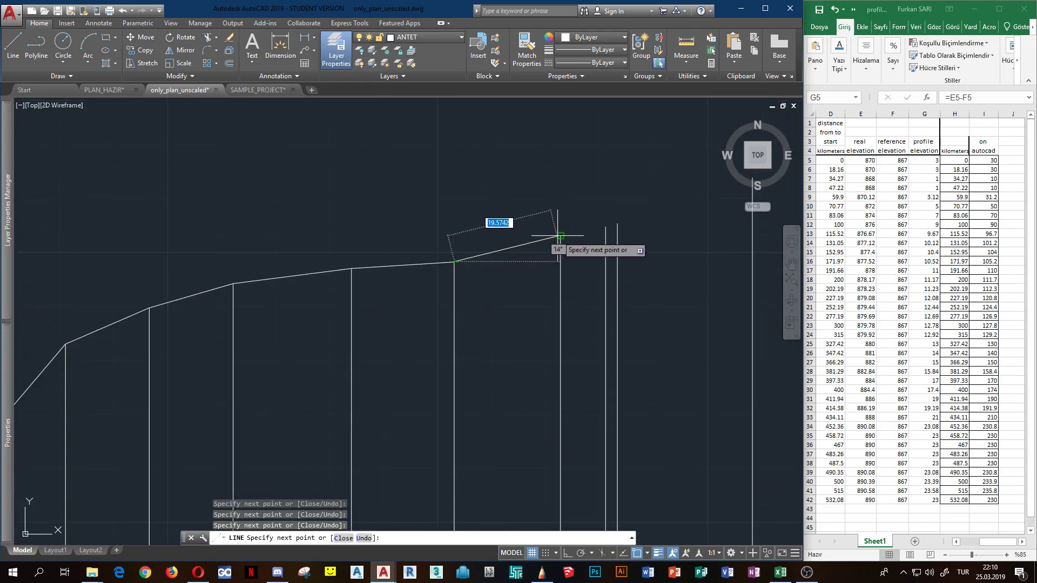
scroll(560, 240, "up", 2)
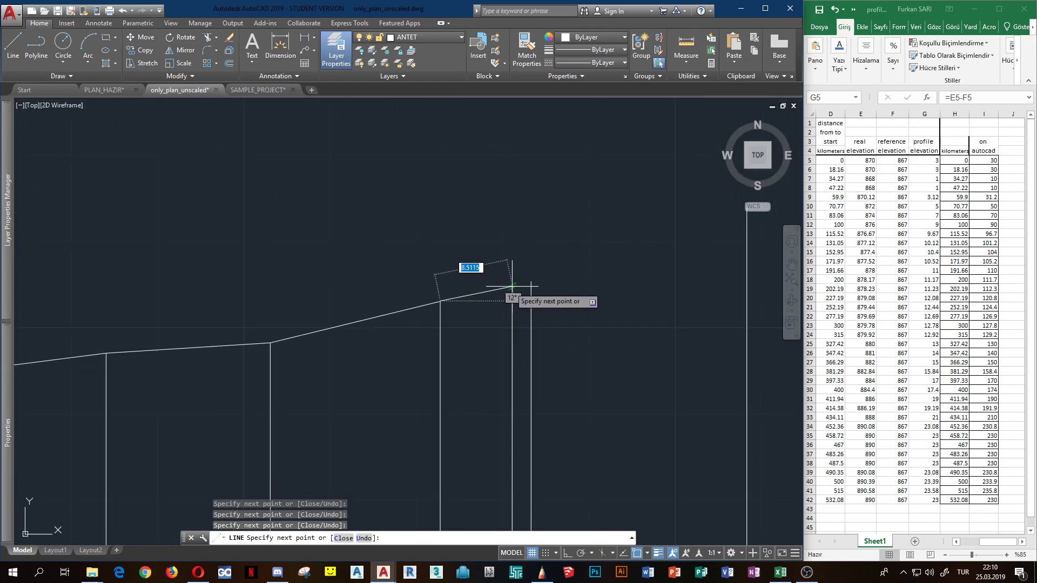
left_click(512, 288)
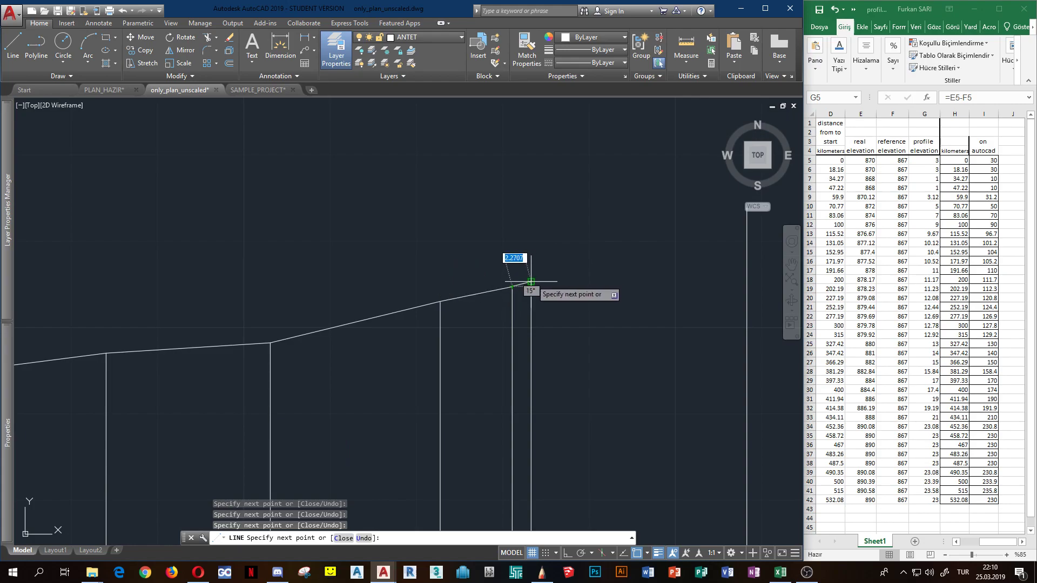
scroll(528, 287, "down", 2)
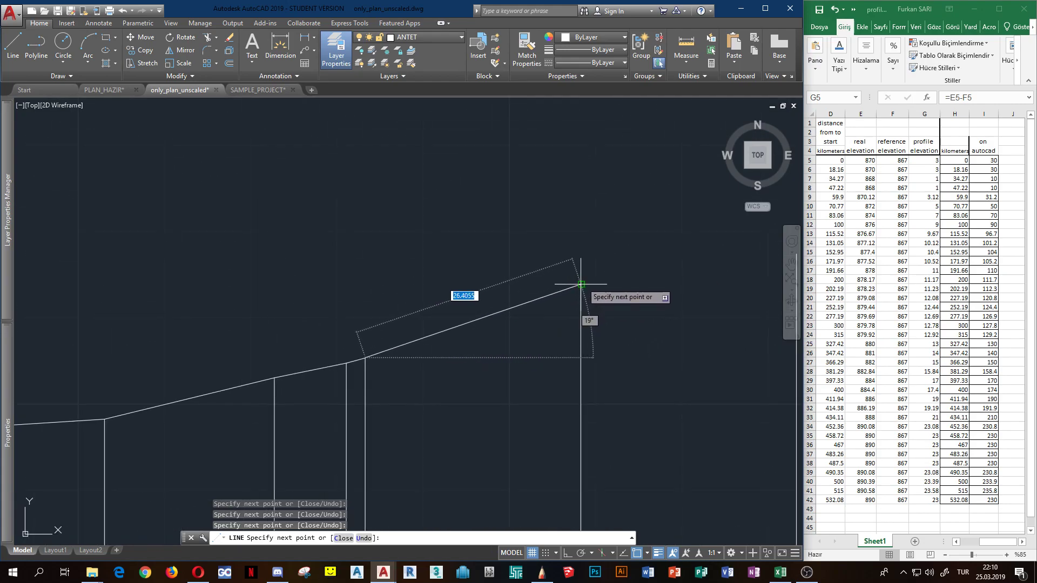
scroll(582, 285, "down", 1)
scroll(617, 329, "up", 1)
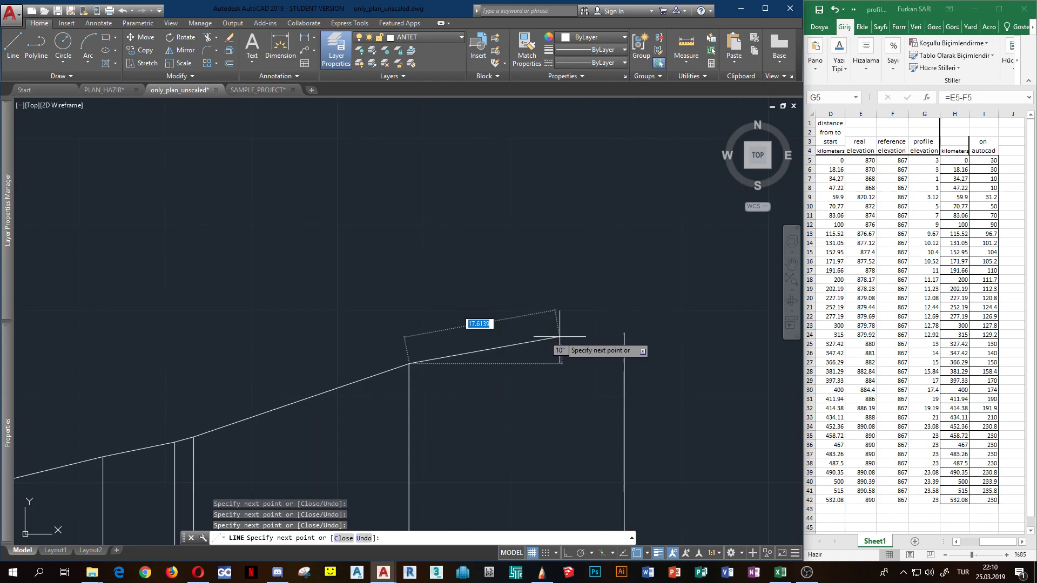
left_click(626, 333)
scroll(678, 339, "down", 1)
scroll(676, 334, "up", 1)
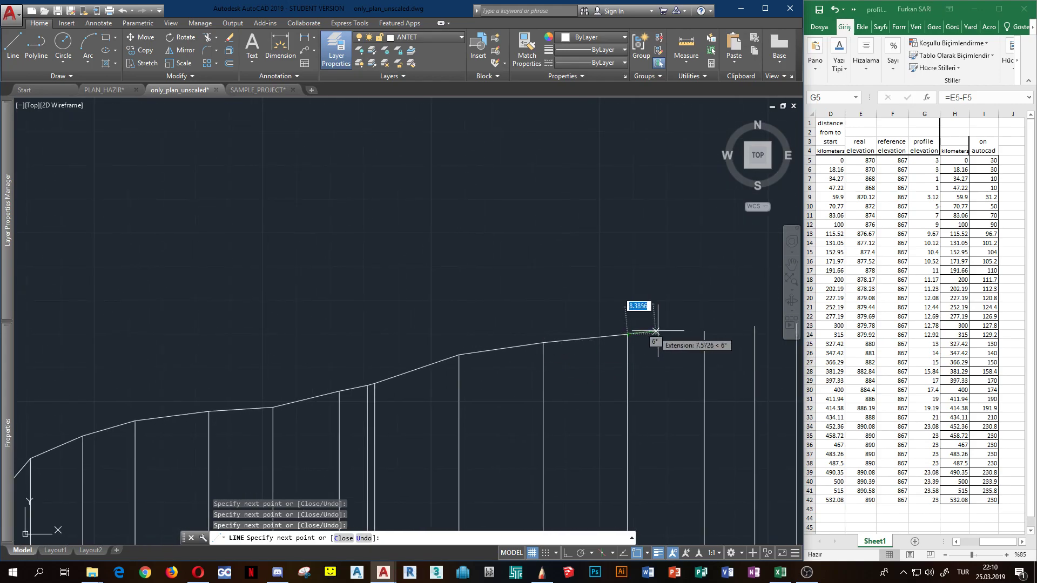
scroll(660, 333, "down", 1)
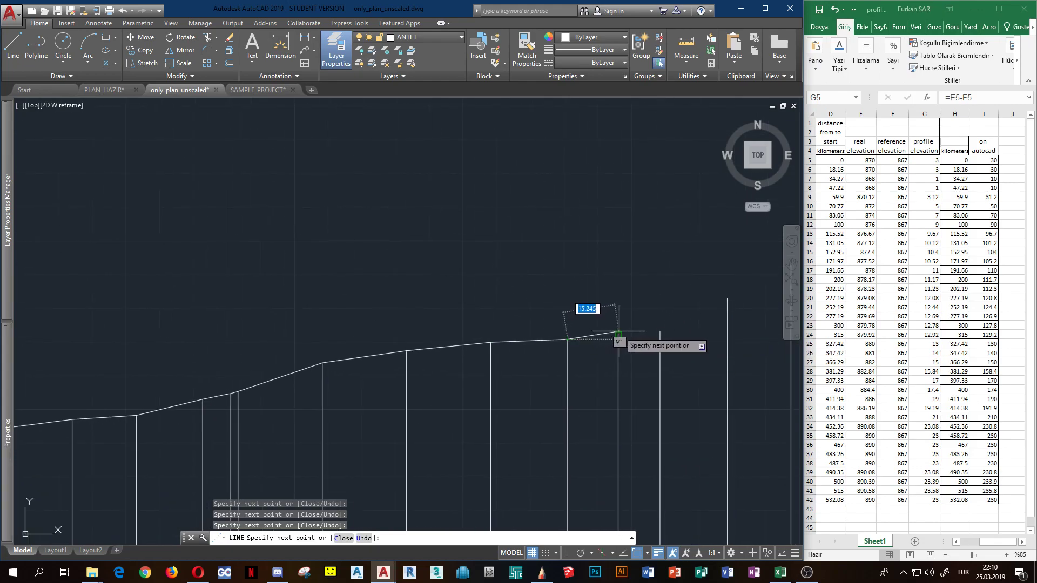
left_click(617, 338)
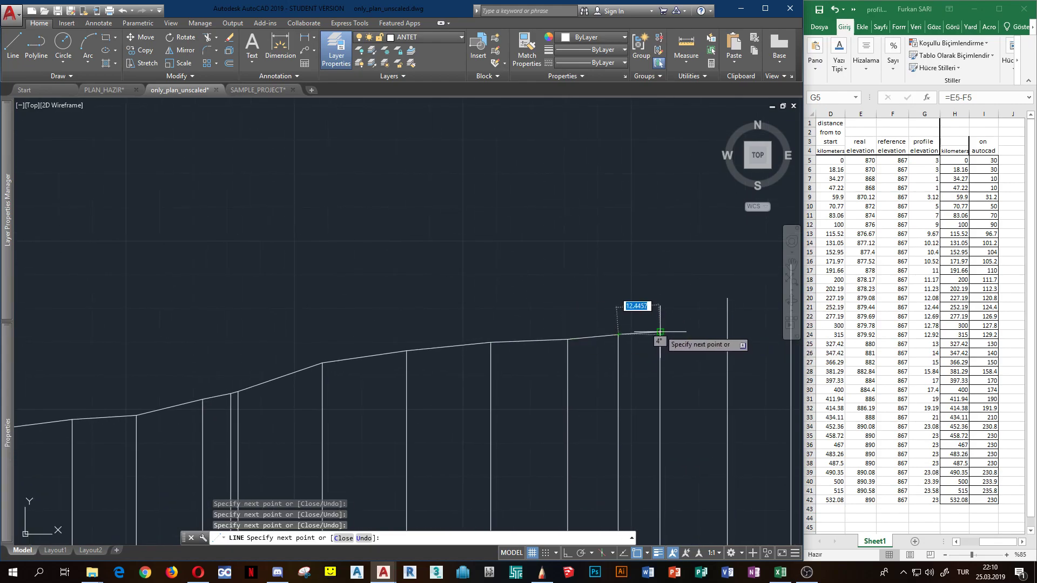
scroll(664, 332, "up", 1)
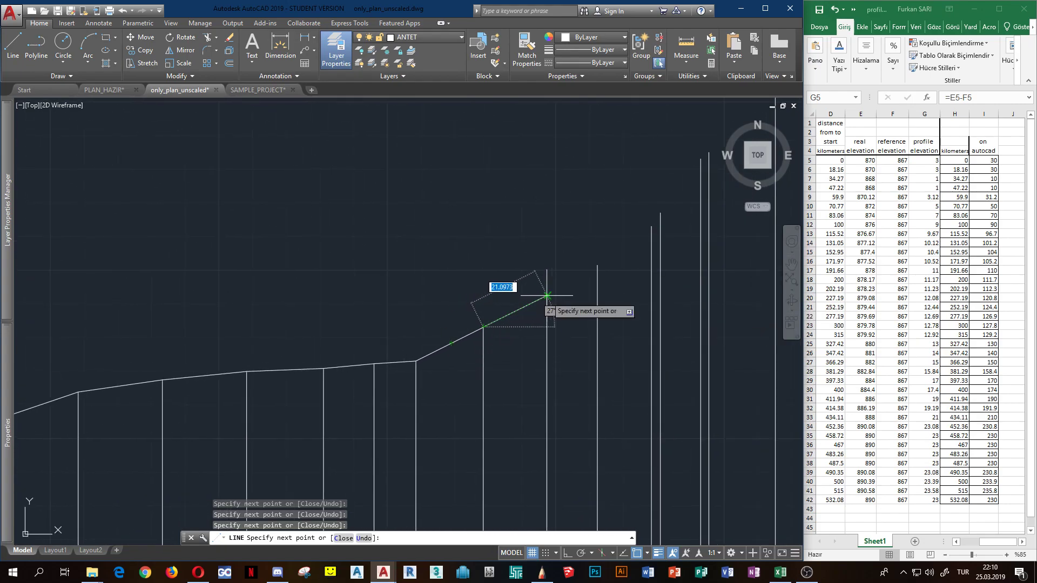
scroll(548, 297, "up", 2)
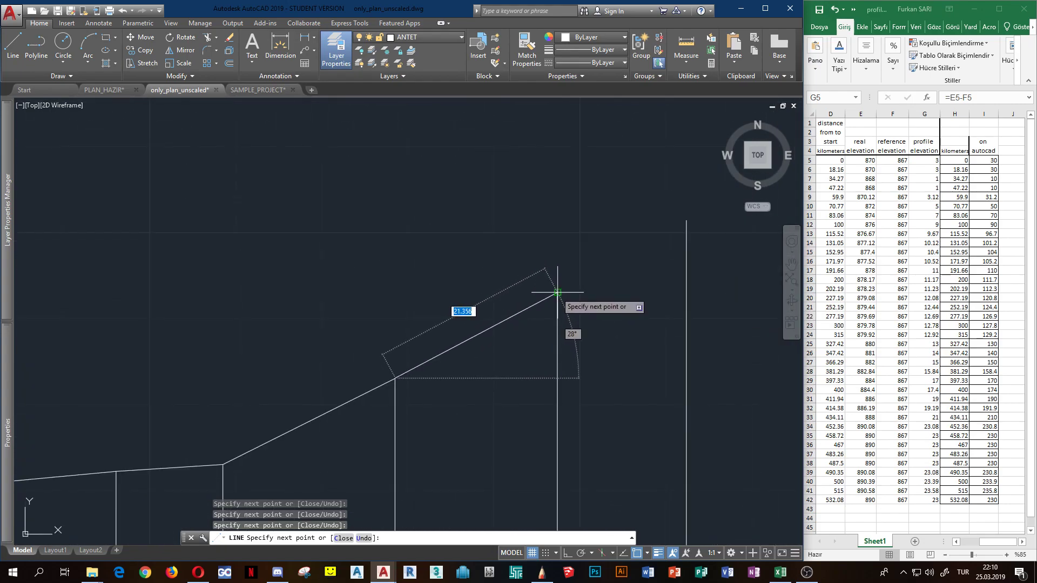
left_click(558, 292)
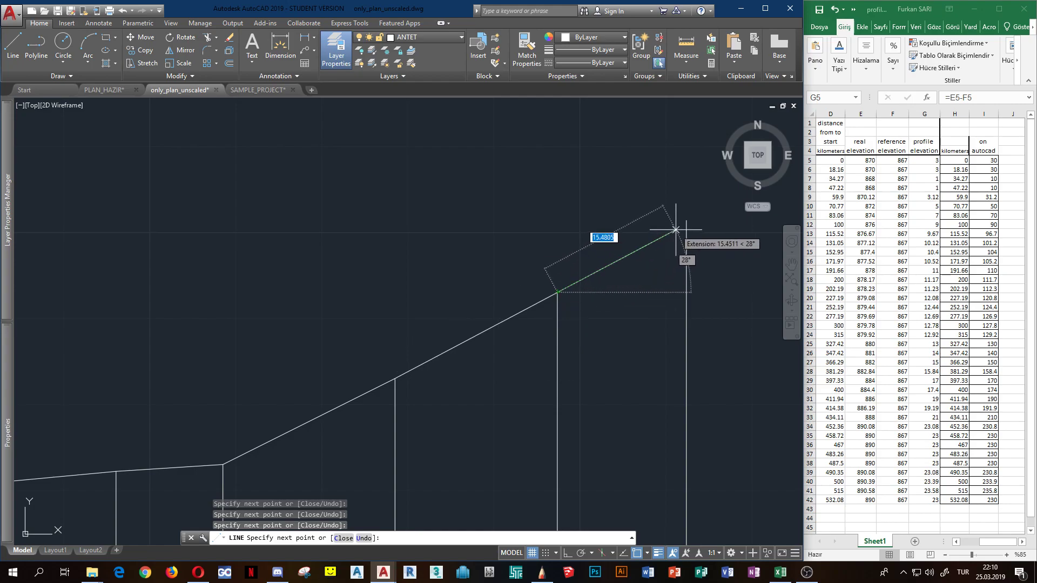
Carry the ground line up the steep climb, along the flat crest and over further tops
middle_click_drag(709, 222, 562, 267)
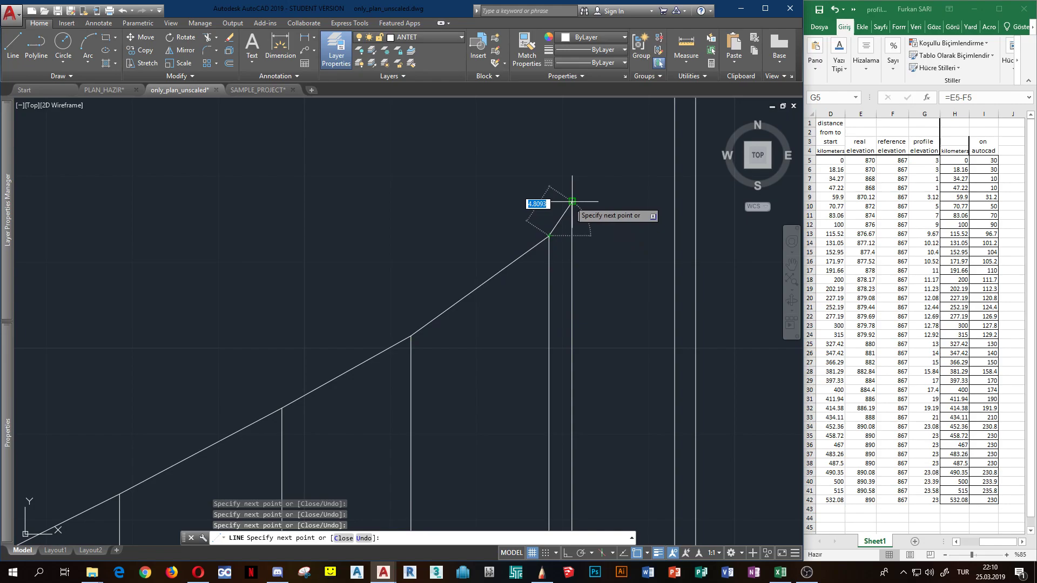
scroll(572, 201, "down", 3)
scroll(583, 211, "up", 3)
scroll(608, 198, "up", 1)
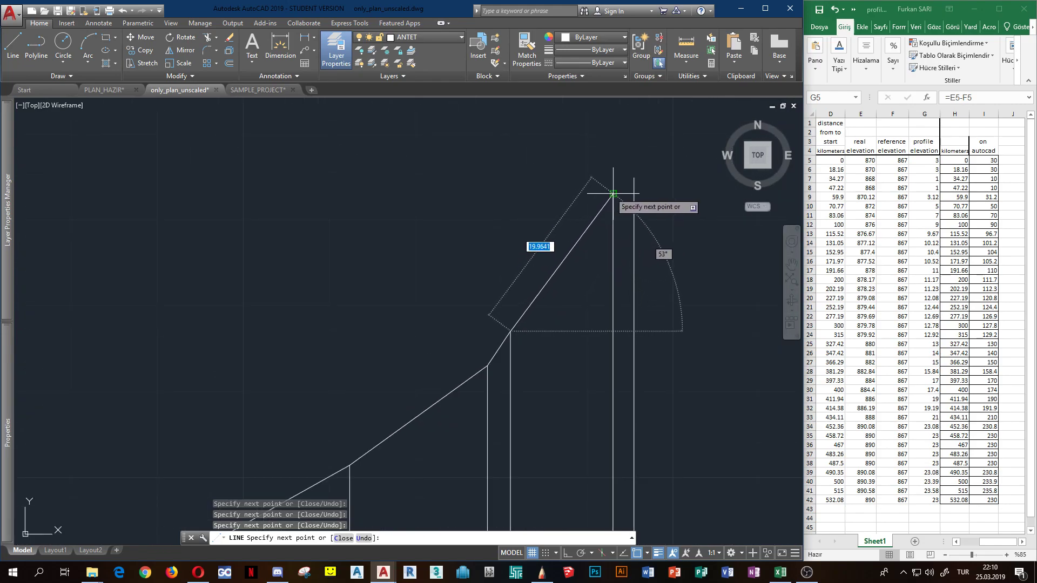
left_click(635, 180)
scroll(635, 187, "down", 2)
scroll(568, 219, "up", 1)
scroll(561, 221, "up", 1)
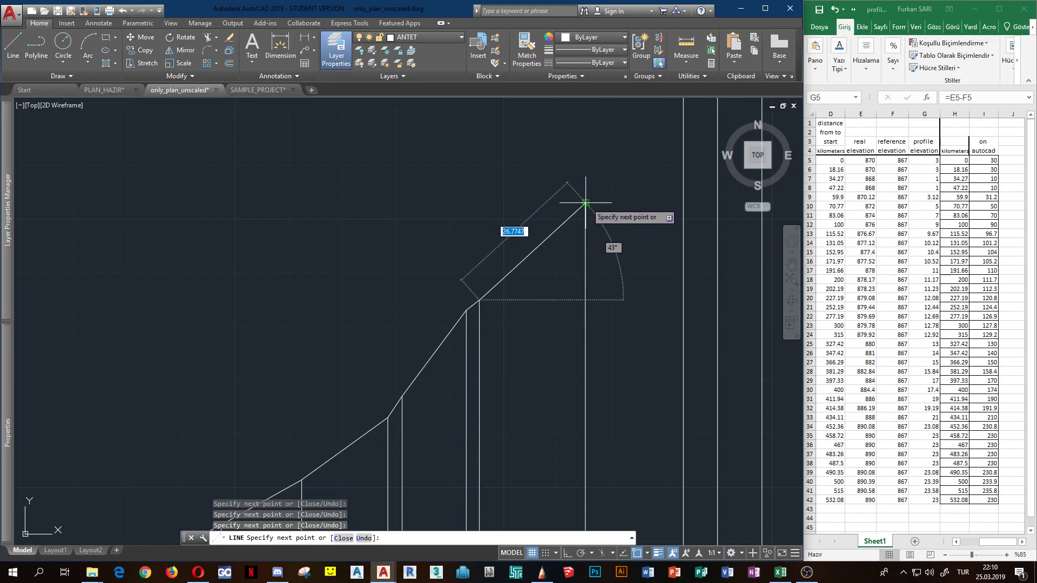
scroll(585, 203, "down", 3)
scroll(567, 268, "up", 1)
scroll(568, 243, "up", 2)
scroll(614, 204, "up", 1)
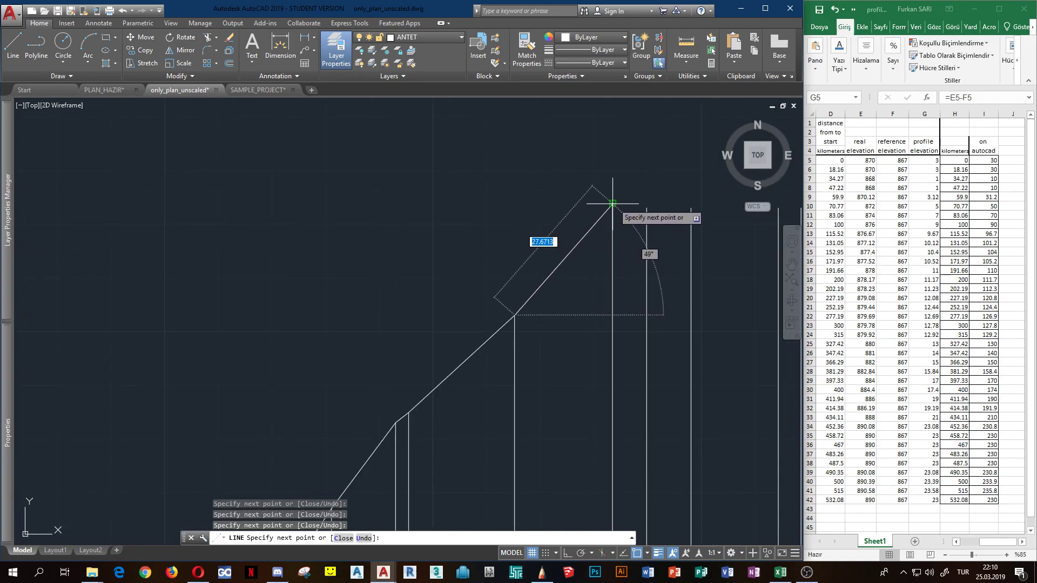
scroll(613, 205, "down", 2)
scroll(604, 261, "up", 1)
left_click(604, 261)
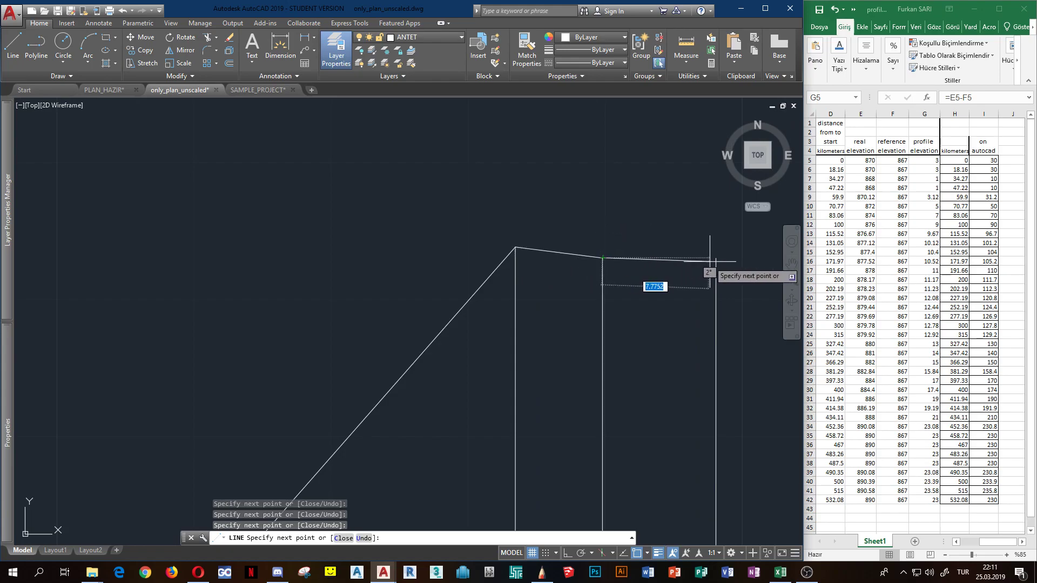
scroll(697, 326, "down", 1)
scroll(698, 326, "up", 2)
left_click(450, 297)
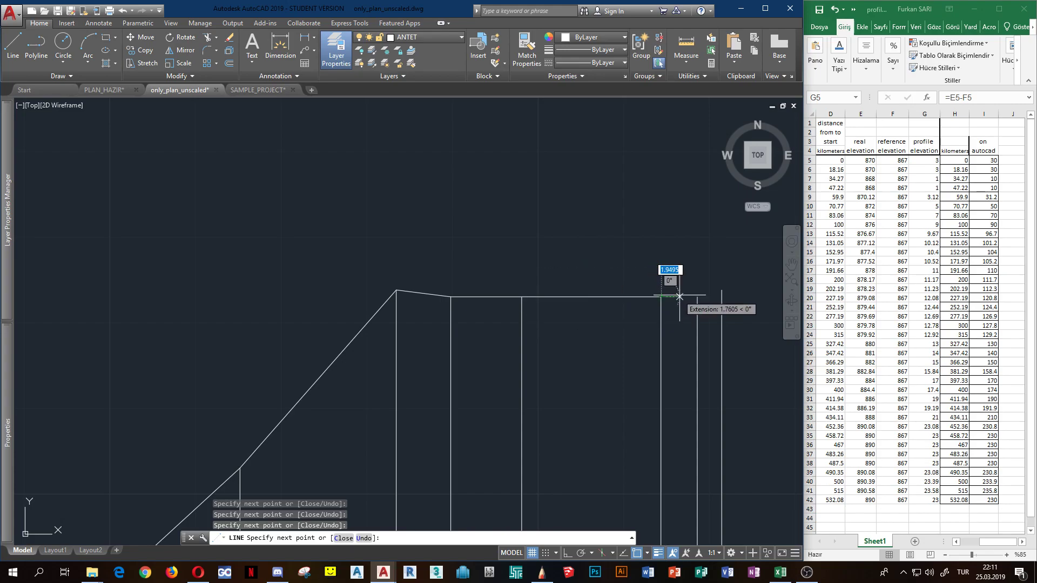
left_click(662, 297)
left_click(697, 298)
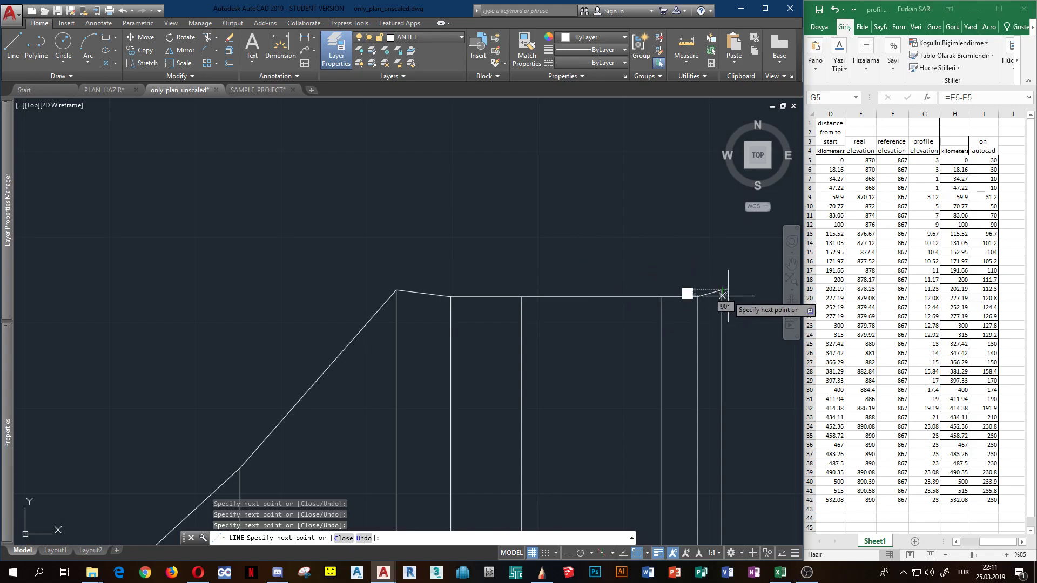
scroll(720, 292, "down", 1)
scroll(480, 307, "up", 1)
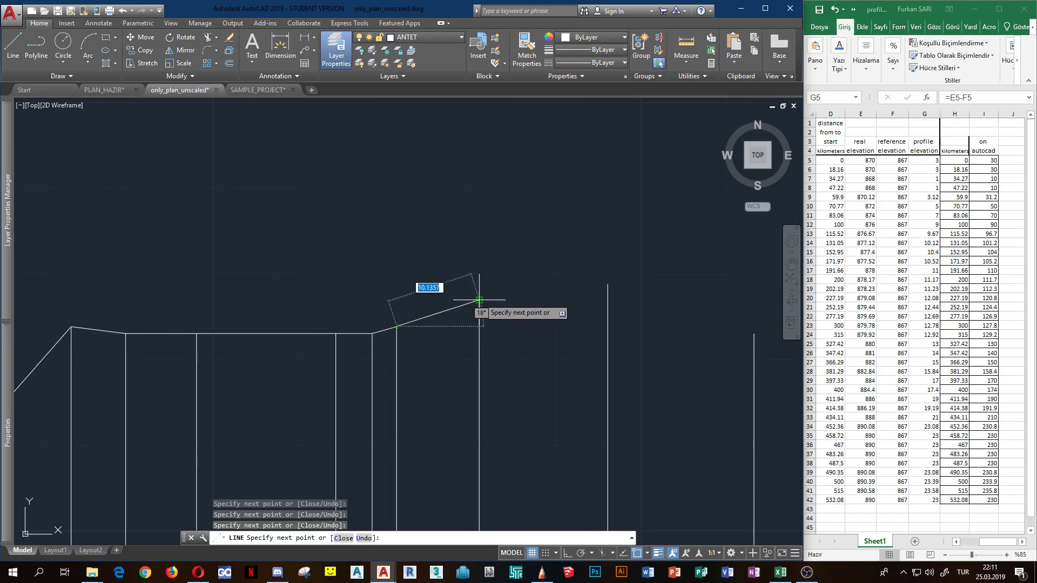
left_click(480, 306)
left_click(608, 285)
scroll(567, 324, "down", 1)
middle_click_drag(568, 325, 518, 350)
scroll(519, 350, "down", 1)
scroll(505, 324, "up", 1)
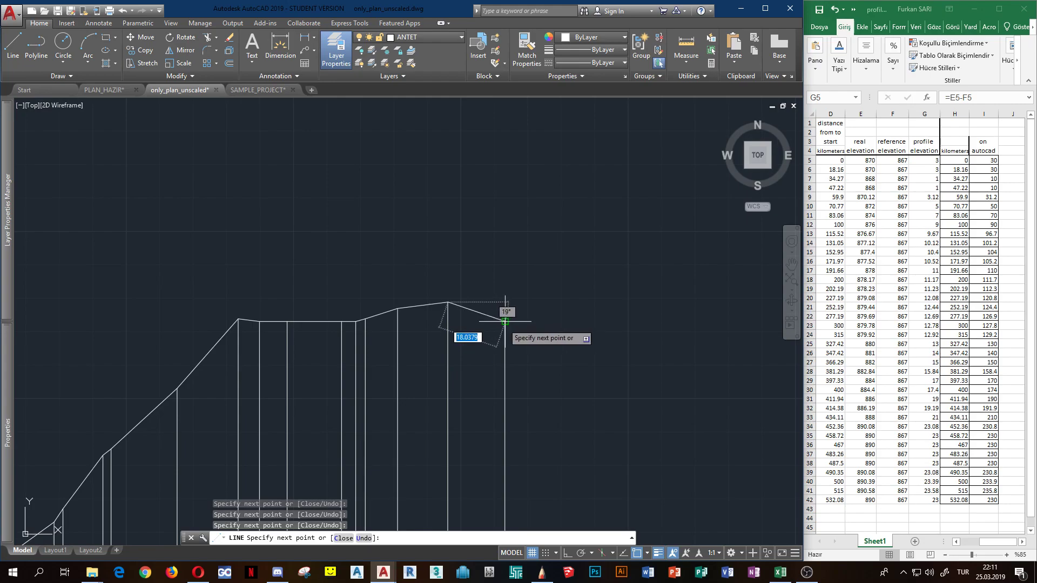
End the ground line and pan to view the whole profile and data table
key("Escape")
scroll(568, 365, "down", 3)
scroll(486, 365, "down", 2)
scroll(404, 369, "up", 2)
scroll(404, 369, "down", 1)
scroll(389, 373, "up", 3)
scroll(381, 381, "down", 2)
scroll(357, 411, "up", 4)
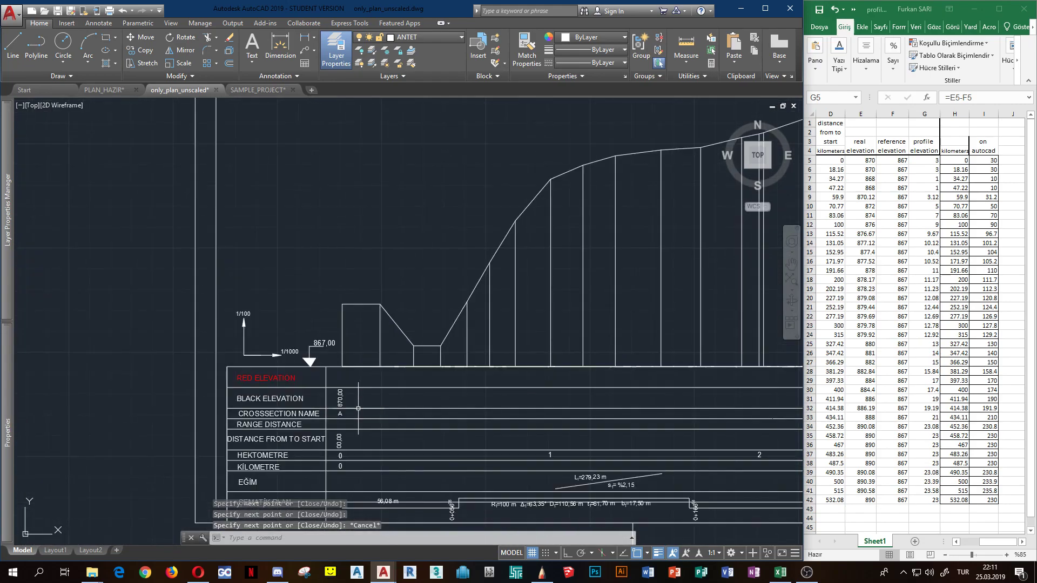
scroll(361, 414, "down", 3)
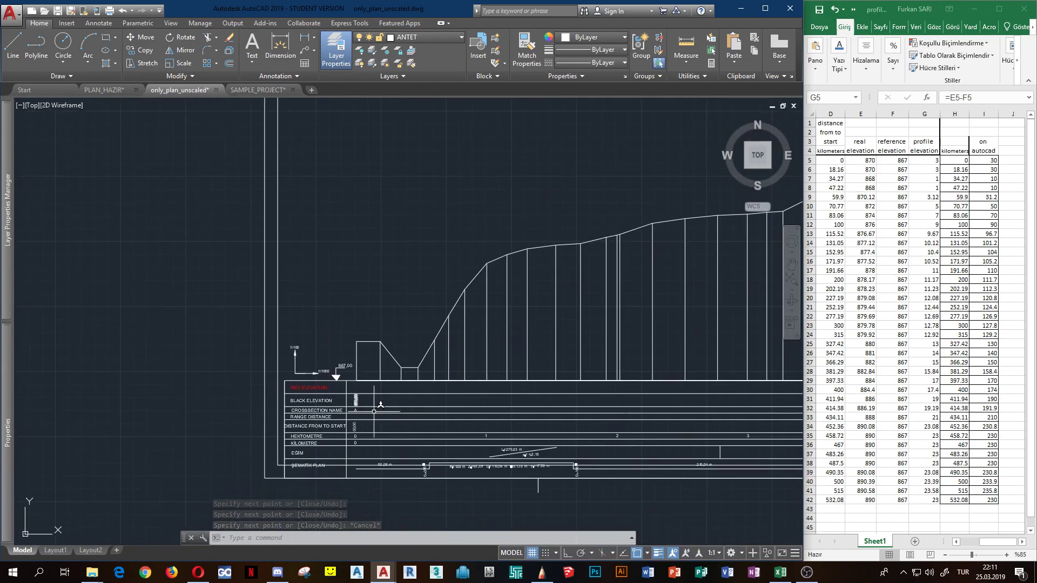
scroll(473, 405, "down", 2)
scroll(454, 409, "down", 1)
scroll(389, 413, "down", 1)
middle_click_drag(349, 417, 336, 420)
scroll(336, 420, "up", 5)
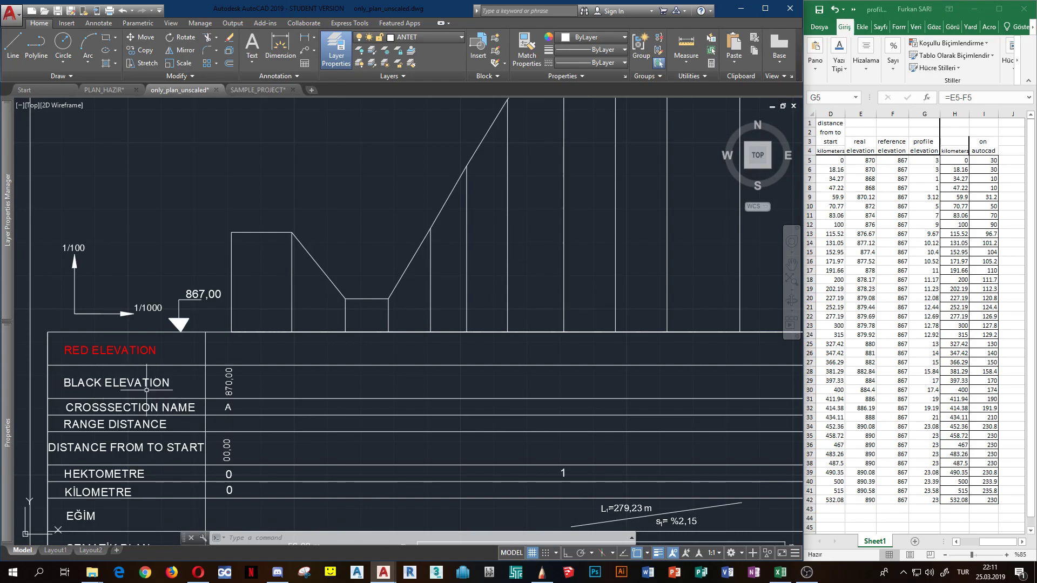
scroll(146, 387, "up", 1)
scroll(146, 405, "down", 2)
scroll(162, 422, "up", 1)
mouse_move(202, 423)
middle_mouse_down()
mouse_move(231, 423)
mouse_move(222, 442)
middle_mouse_up()
scroll(231, 423, "down", 1)
scroll(227, 429, "down", 1)
scroll(225, 441, "down", 2)
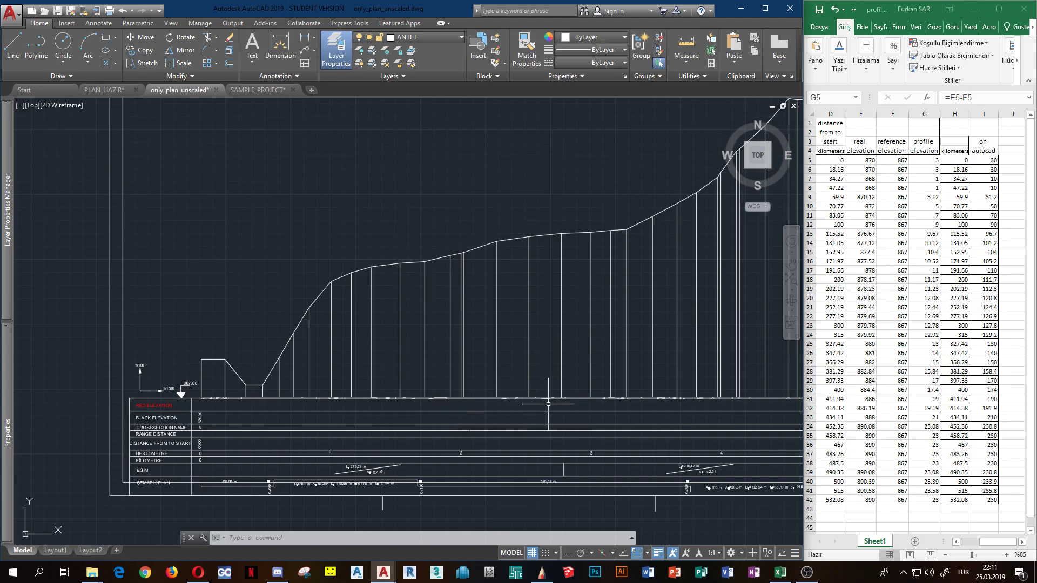
scroll(632, 414, "up", 2)
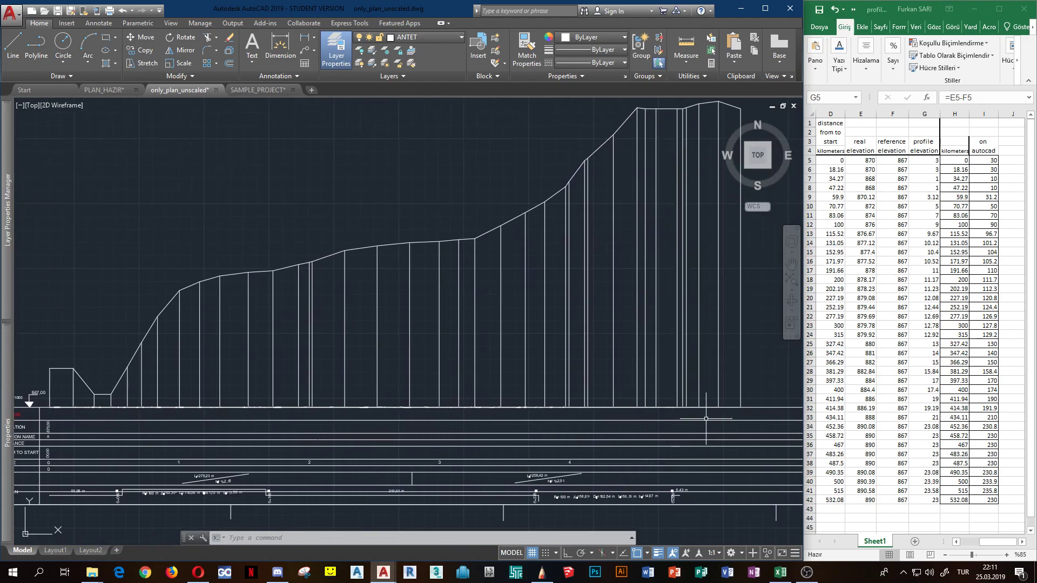
Bring the elevation spreadsheet forward, resize its window, and recentre the data table
left_click(1028, 191)
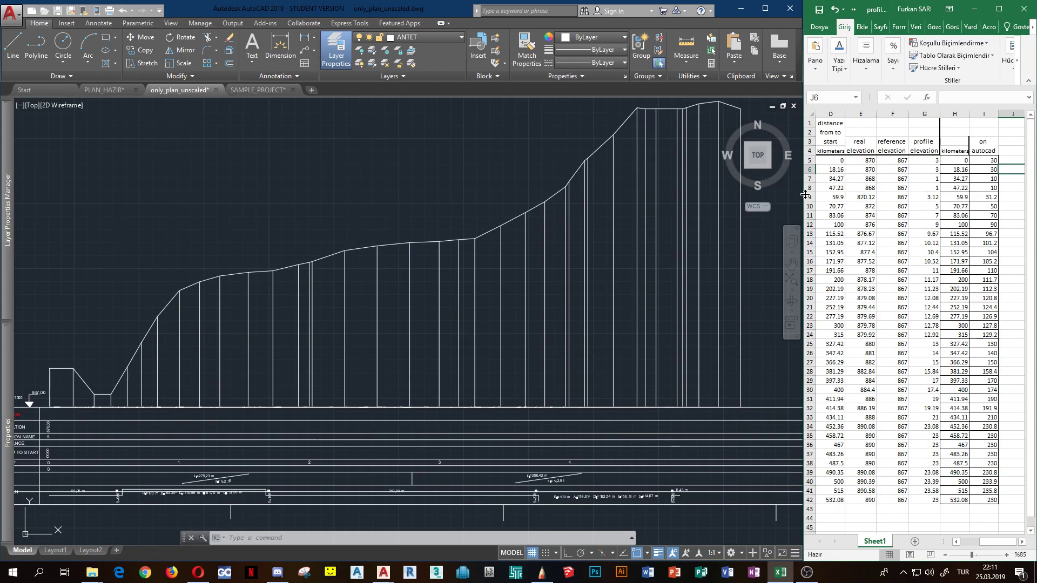
left_click_drag(802, 195, 437, 194)
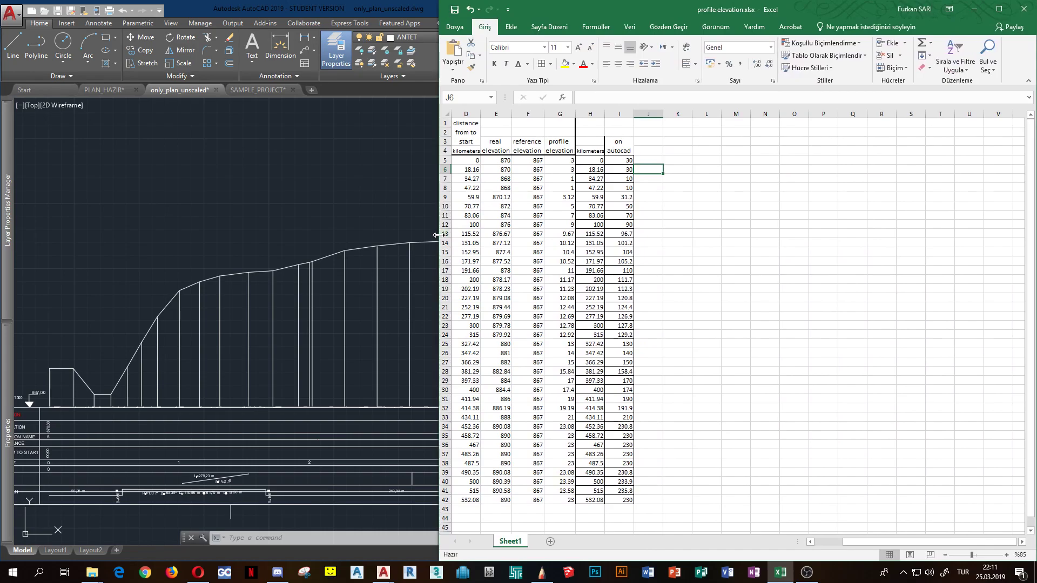
left_click_drag(437, 234, 806, 244)
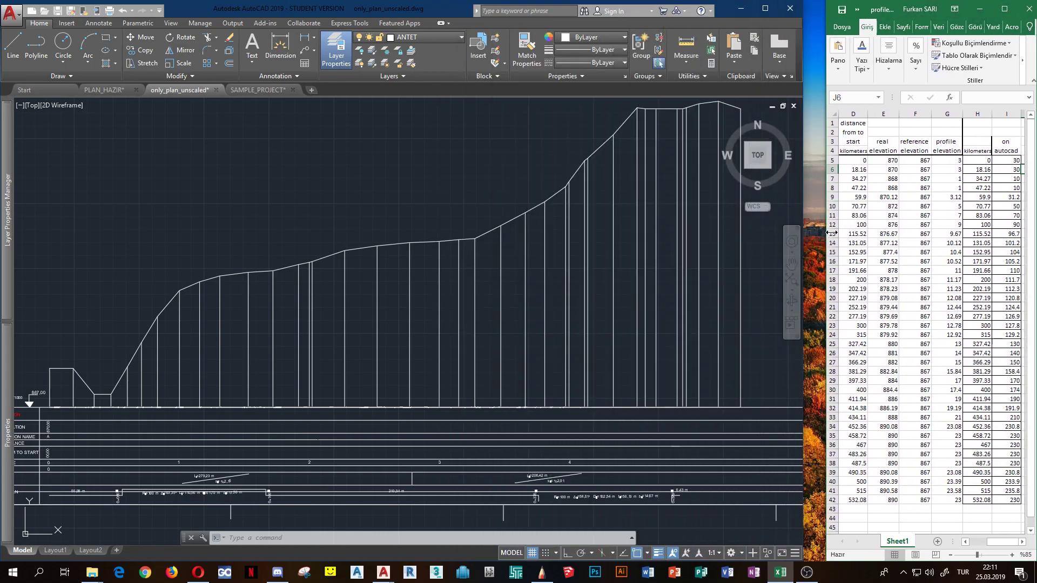
scroll(167, 238, "down", 4)
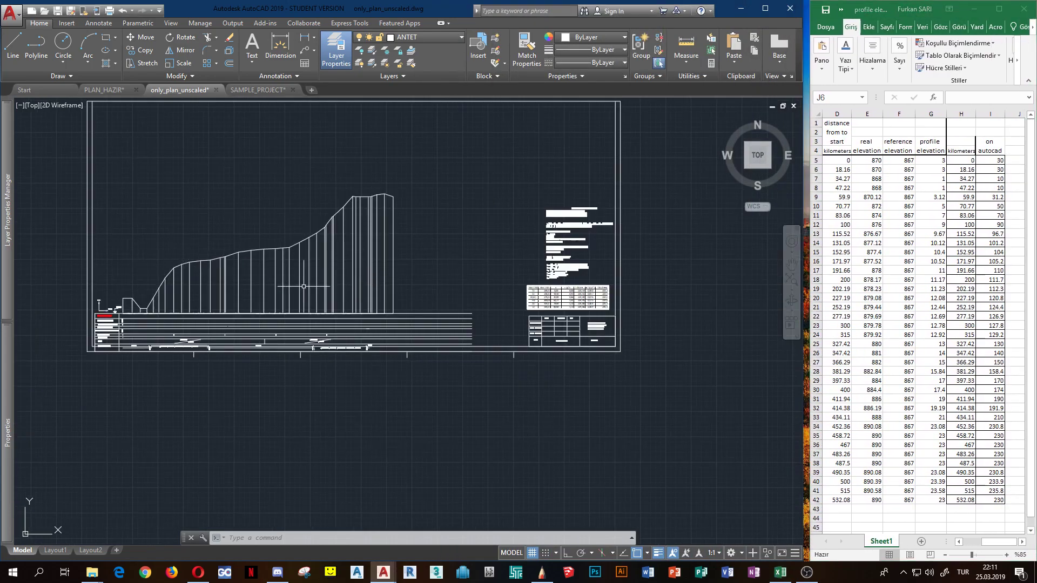
scroll(278, 290, "up", 2)
scroll(306, 373, "up", 3)
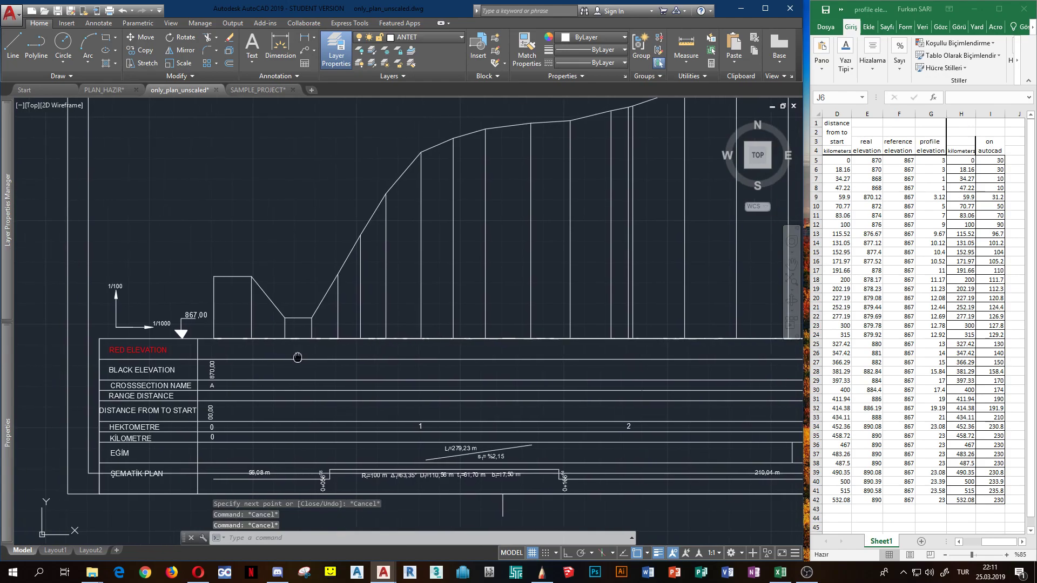
middle_click_drag(252, 371, 237, 369)
scroll(238, 369, "down", 2)
scroll(243, 365, "down", 2)
scroll(284, 368, "down", 2)
scroll(344, 369, "up", 2)
scroll(284, 374, "up", 2)
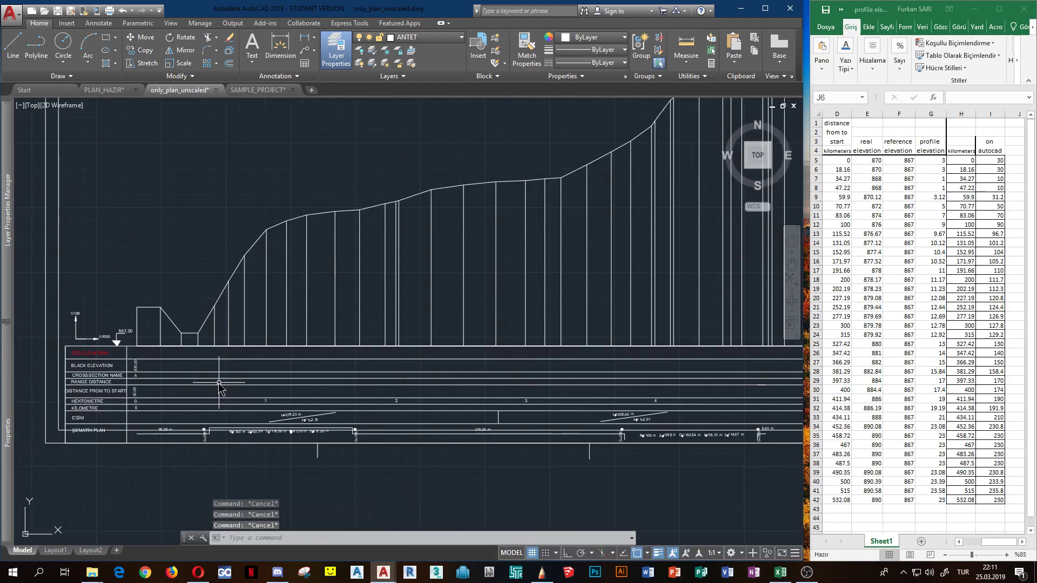
type("ex")
Extend the crossed vertical station lines to a chosen boundary line
key("Return")
scroll(204, 397, "up", 2)
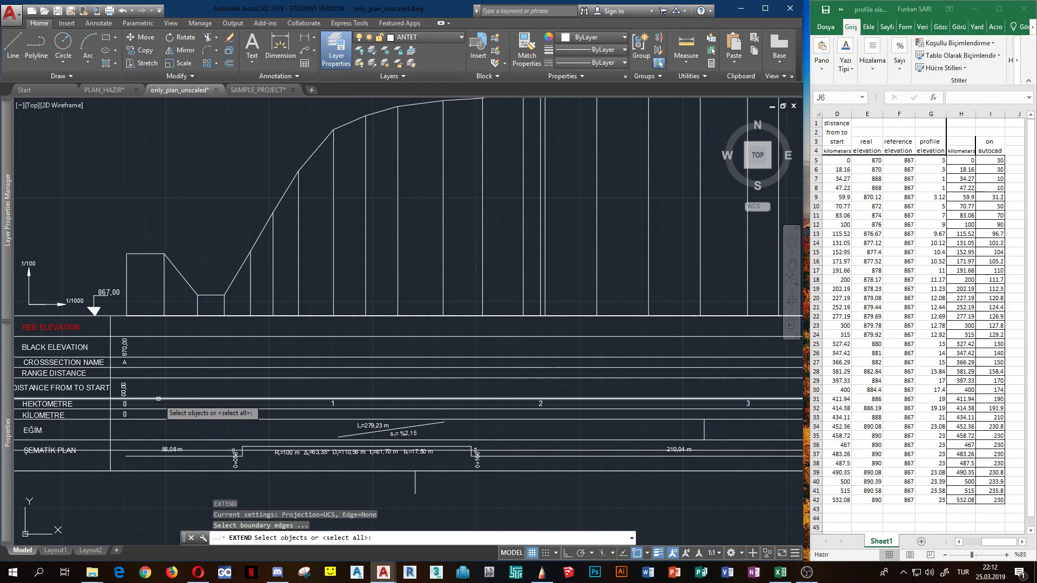
left_click(158, 400)
key("Return")
scroll(487, 324, "down", 4)
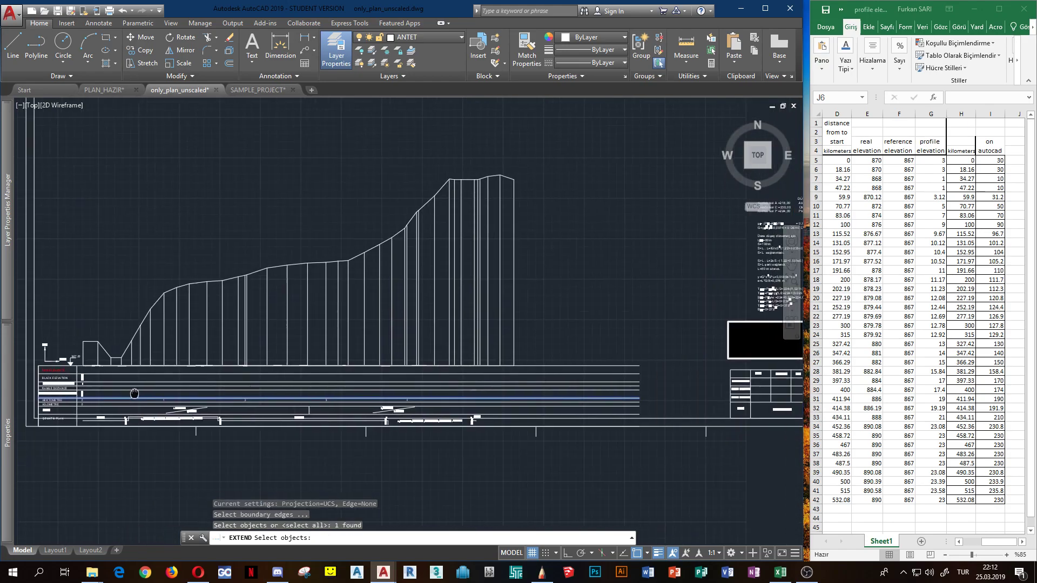
left_click(522, 357)
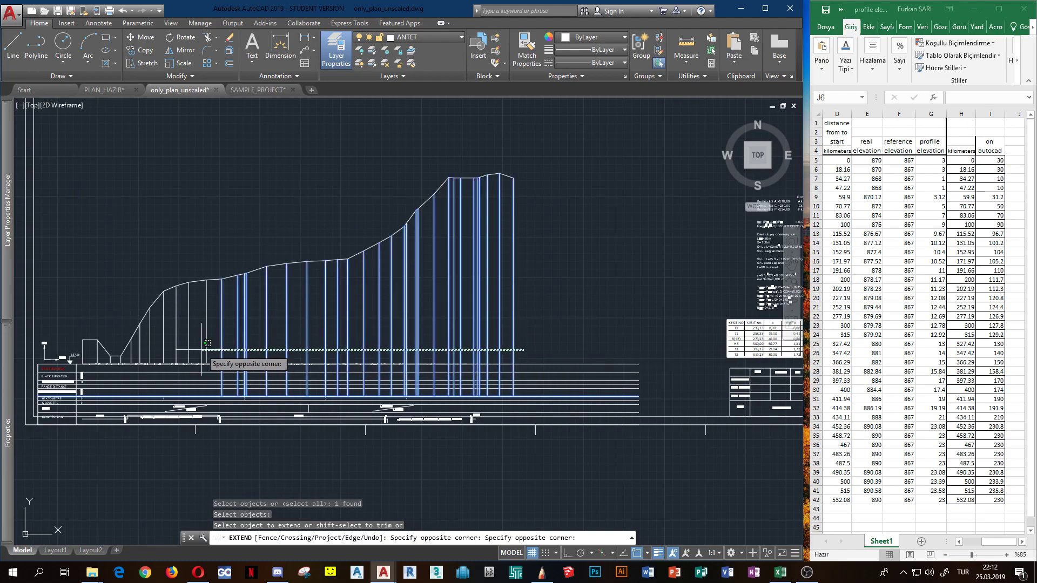
scroll(128, 351, "up", 3)
scroll(128, 350, "down", 2)
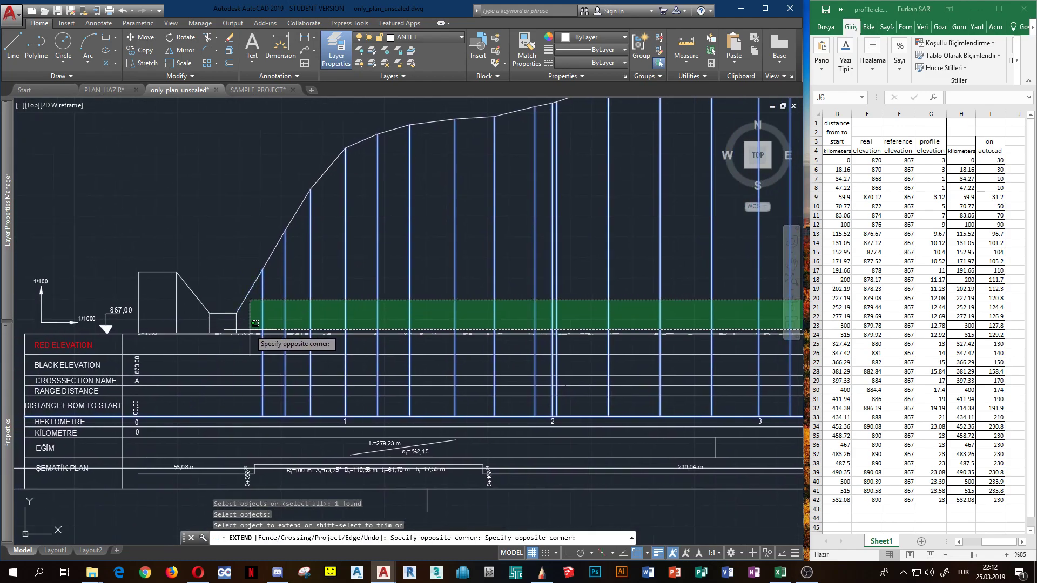
left_click(256, 321)
scroll(256, 321, "down", 2)
scroll(256, 321, "up", 2)
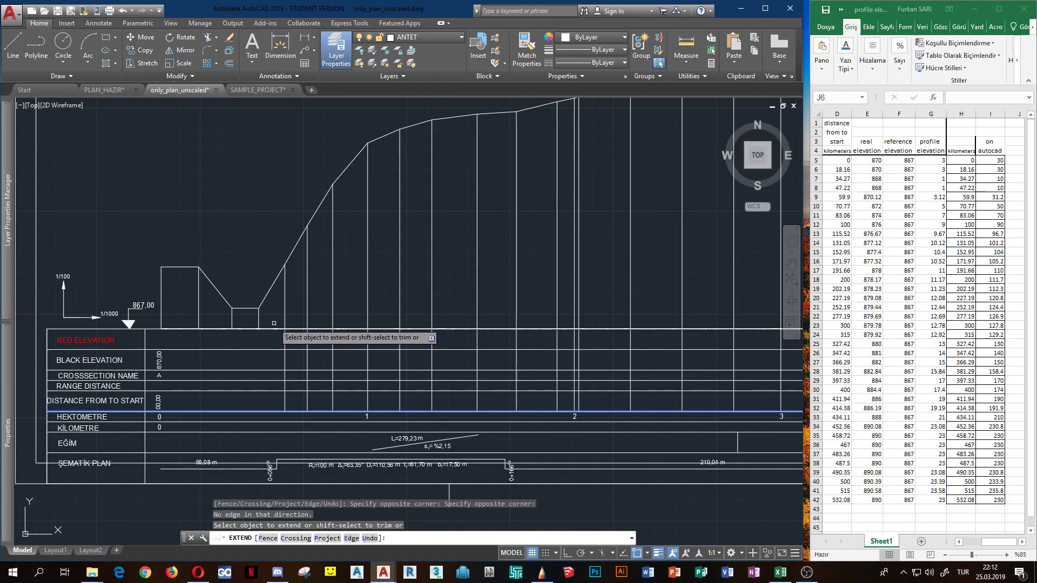
left_click(271, 322)
key("Escape")
key("Escape")
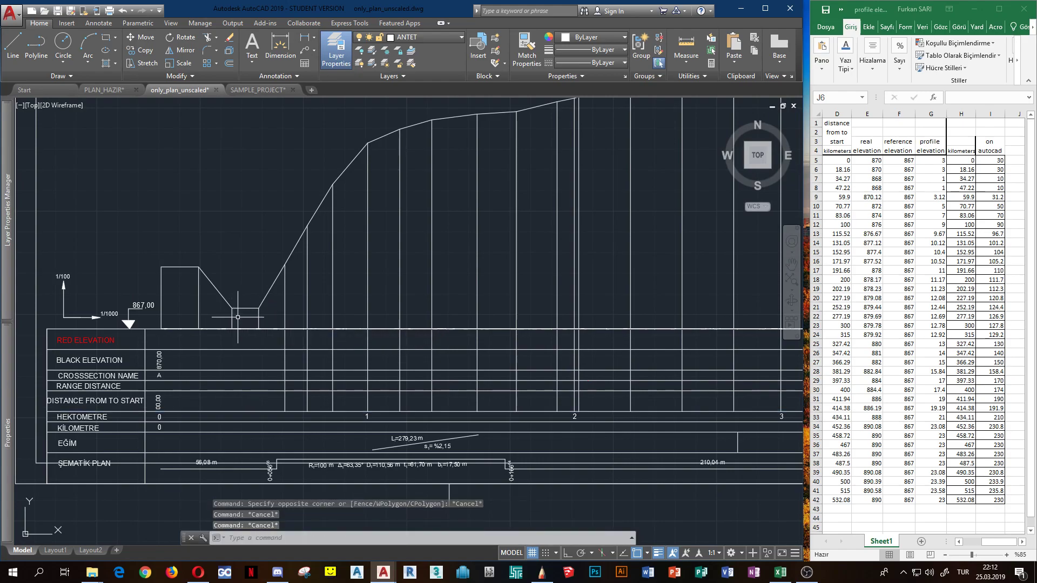
type("ex")
Extend the first station lines down to the Hektometre row line
key("Return")
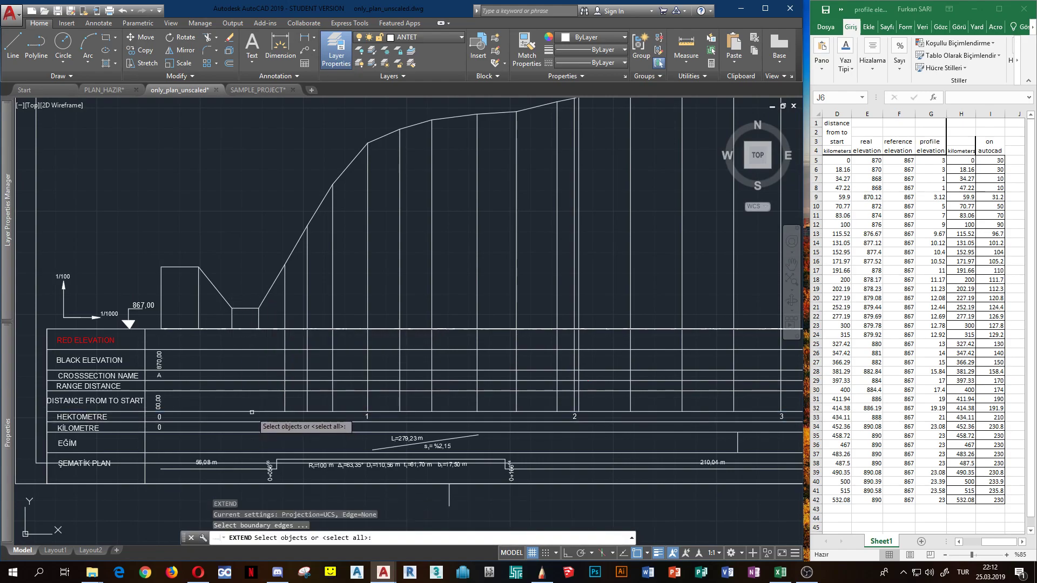
left_click(247, 413)
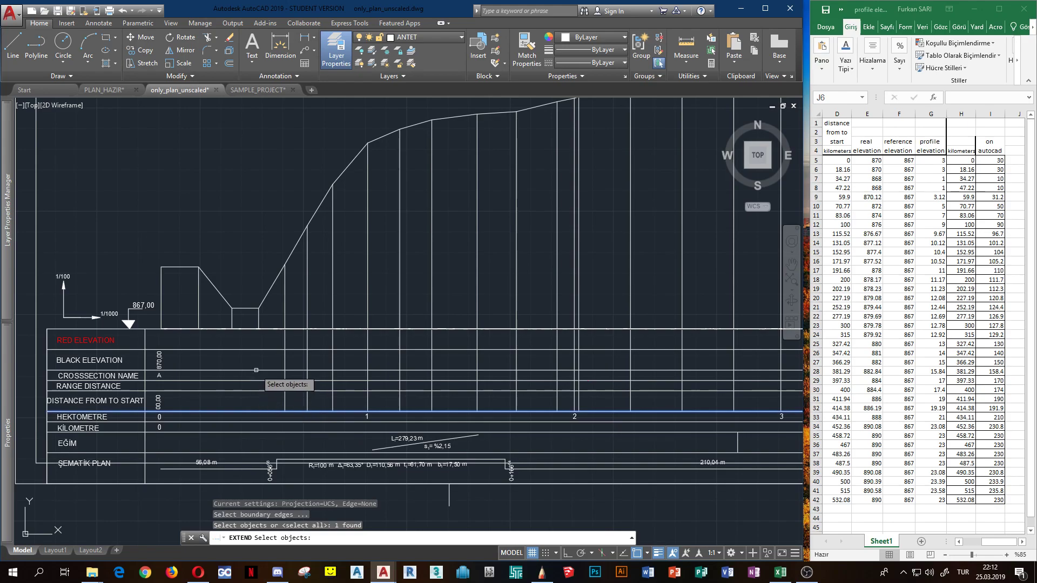
key("Return")
left_click(275, 313)
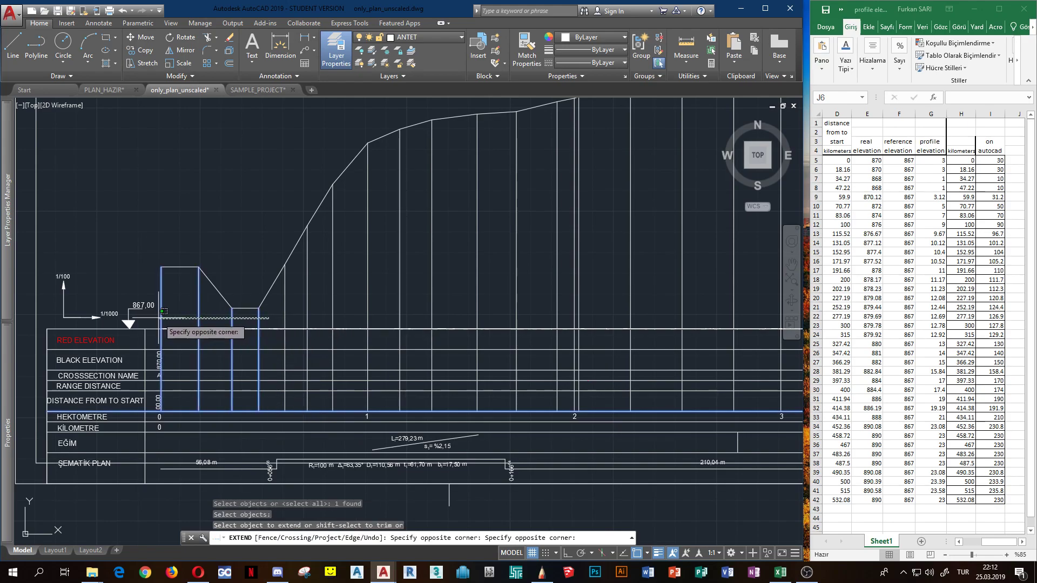
left_click(165, 330)
scroll(340, 438, "down", 6)
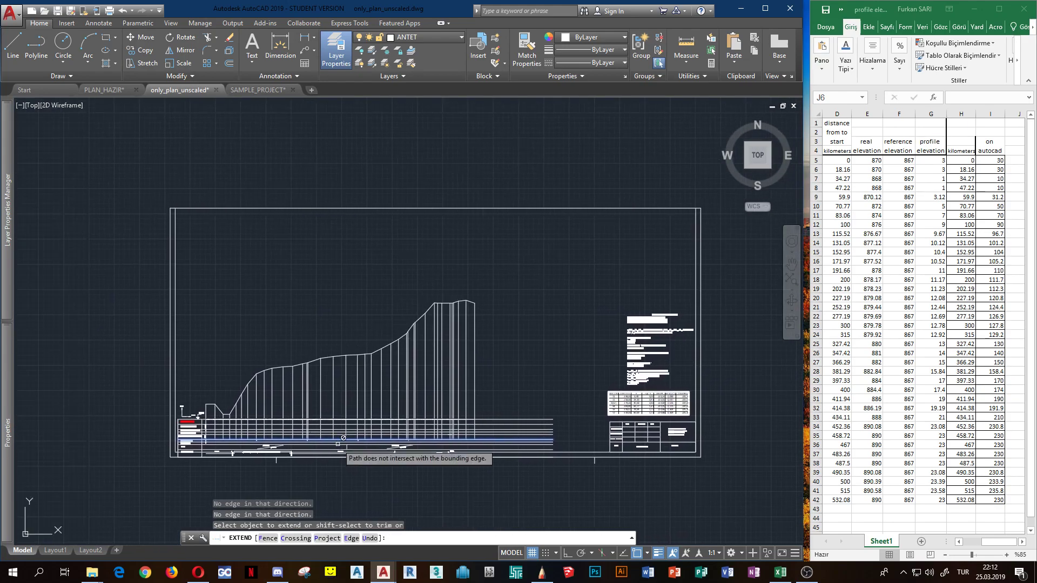
key("Escape")
scroll(344, 438, "up", 5)
scroll(235, 405, "up", 5)
scroll(237, 404, "down", 4)
scroll(237, 404, "down", 2)
scroll(243, 388, "up", 4)
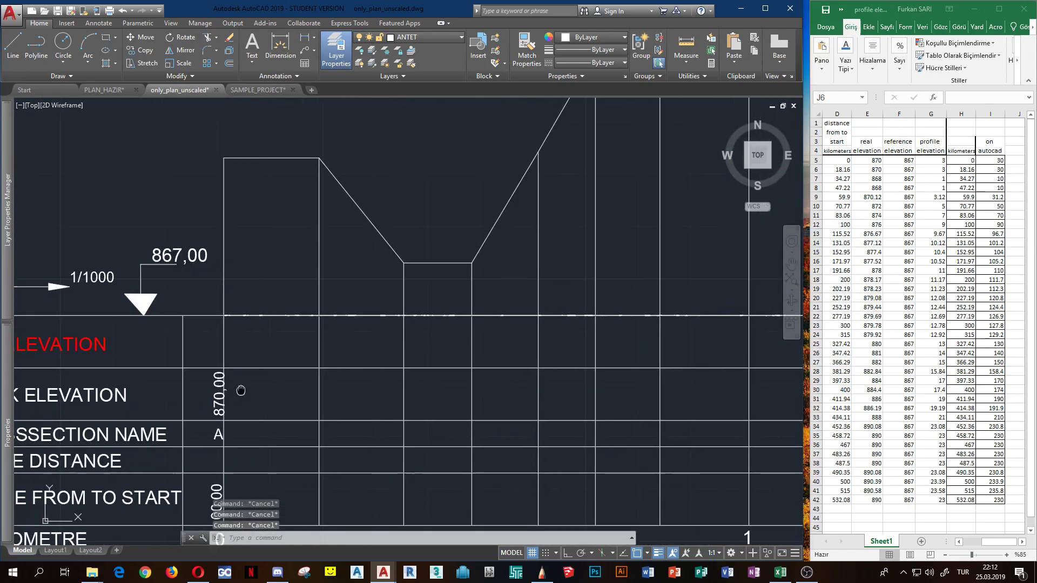
Move label A onto the first station's vertical line with Osnap off and Ortho on, then reselect it
middle_click_drag(243, 388, 250, 374)
key("Escape")
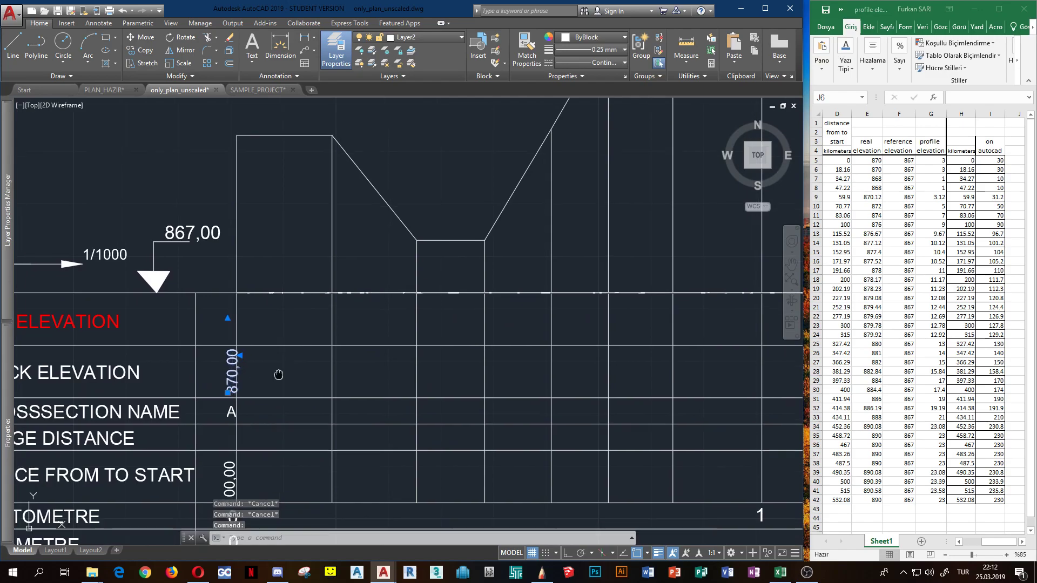
scroll(276, 364, "up", 3)
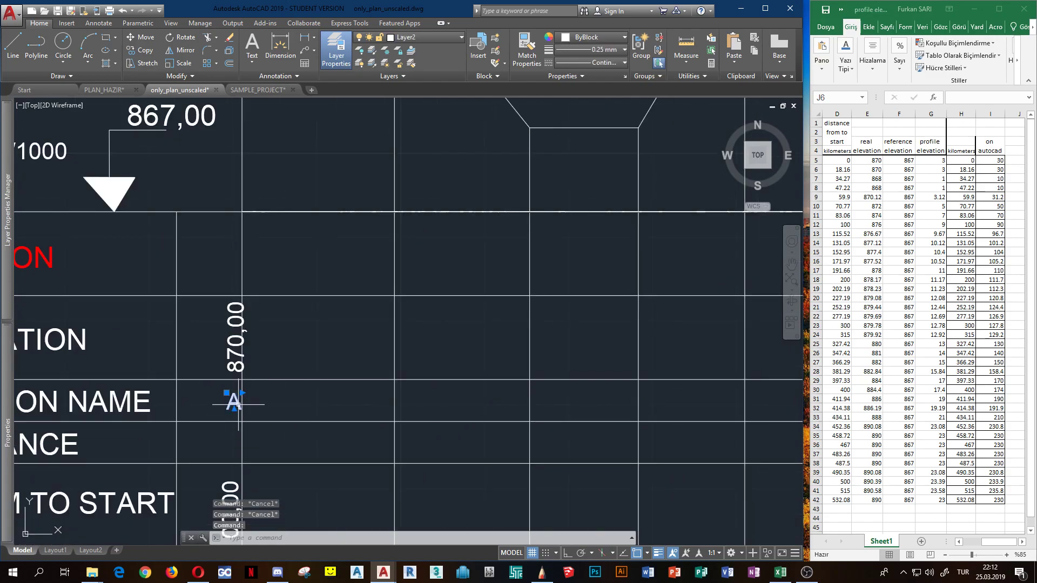
scroll(240, 413, "up", 3)
scroll(244, 405, "up", 2)
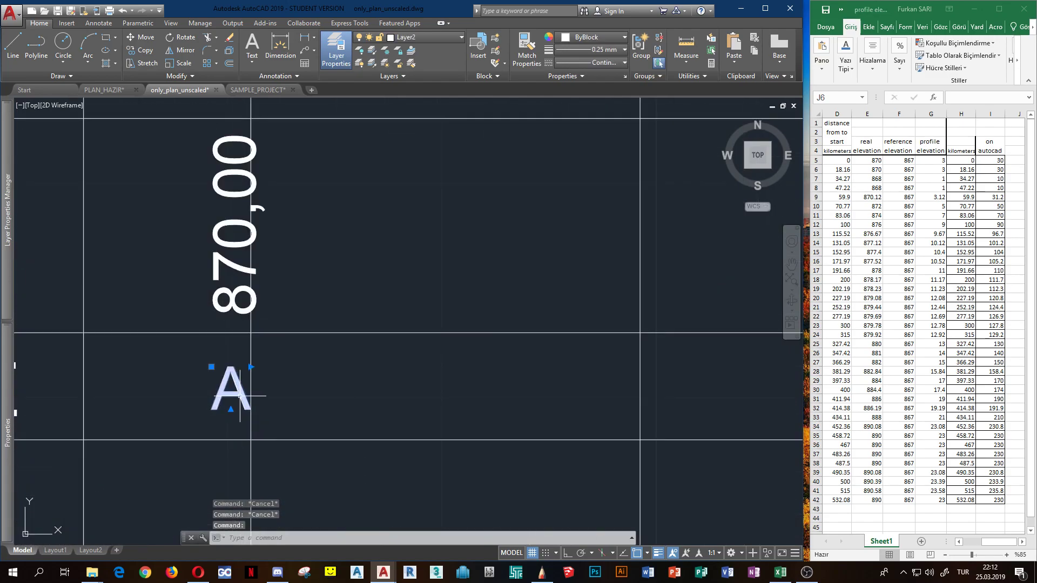
type("m")
key("Return")
left_click(248, 402)
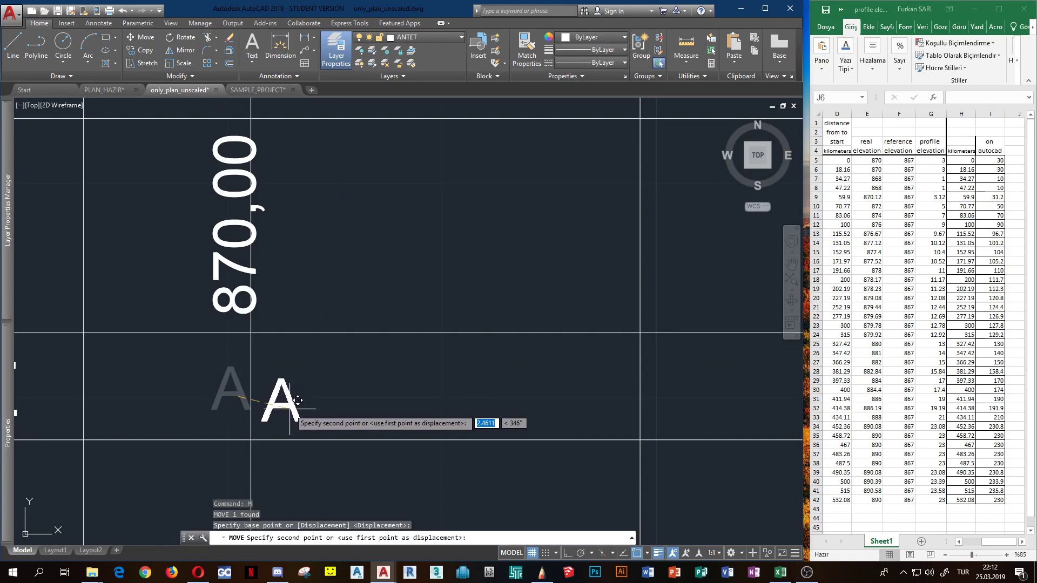
left_click(641, 553)
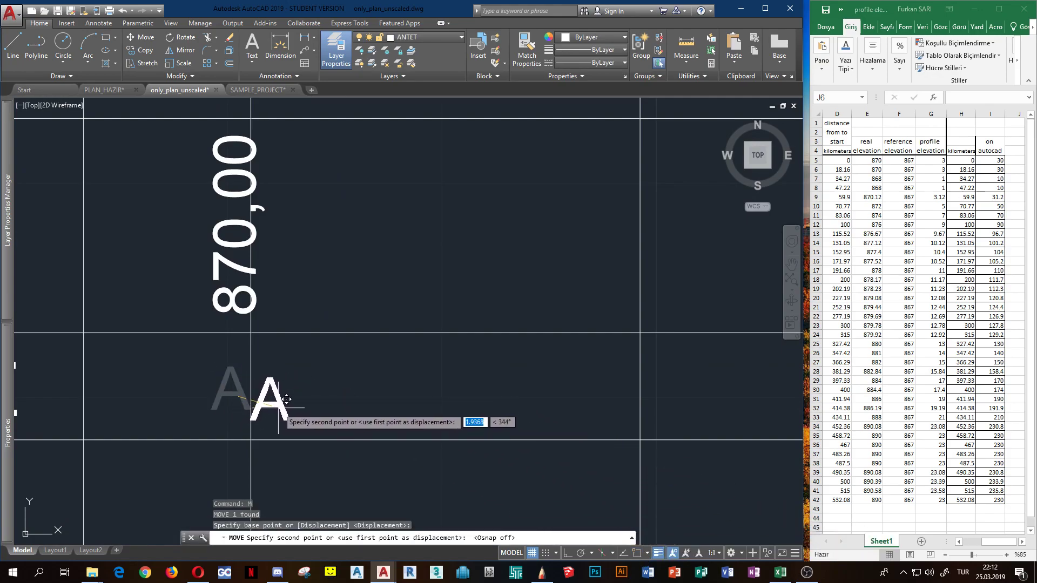
key("F8")
left_click(265, 382)
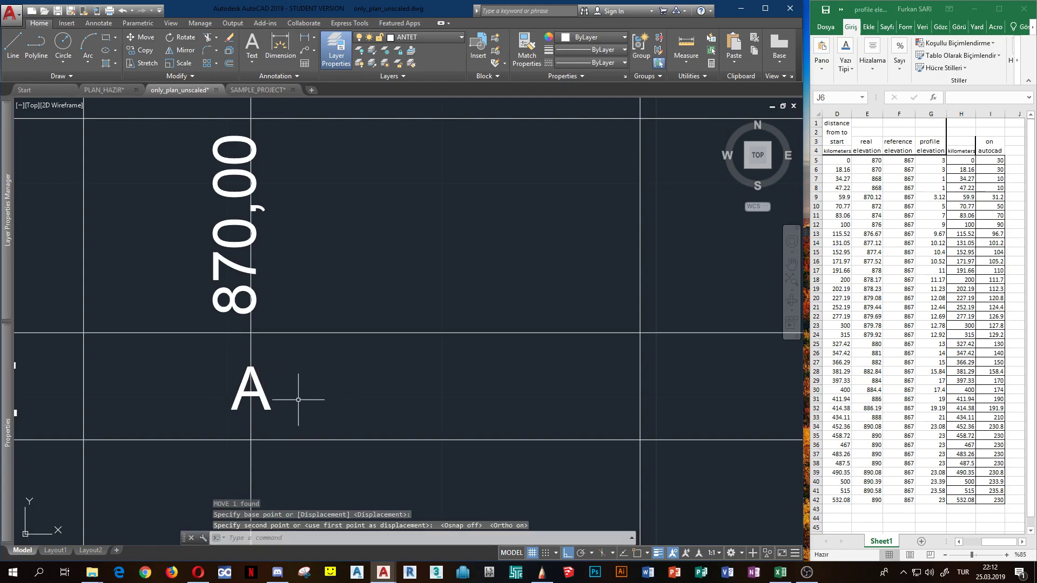
key("Escape")
key("Escape")
left_click(254, 390)
type("p")
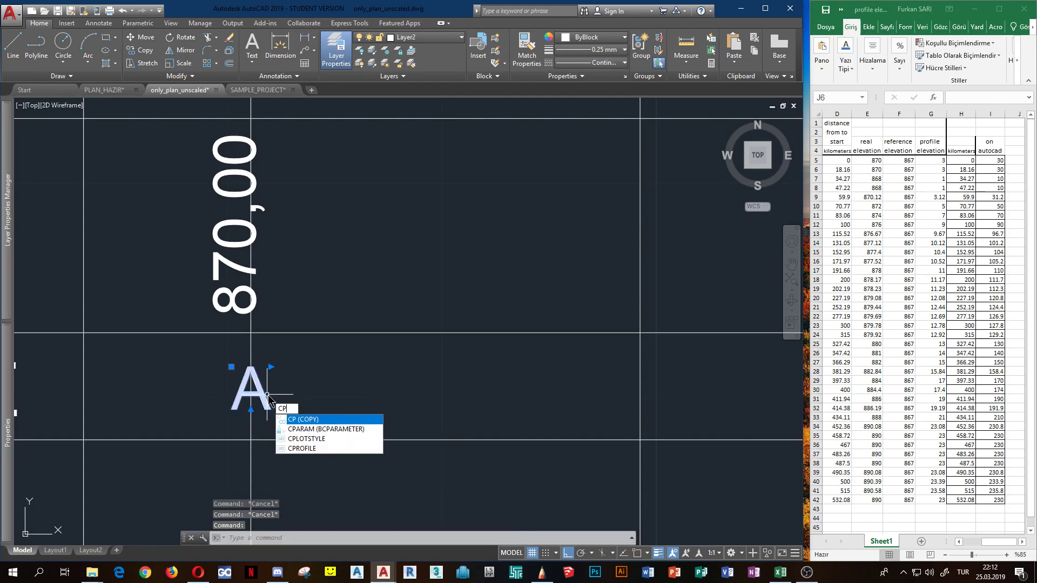
Copy label A to the next four station lines in the Crosssection Name row
key("Return")
left_click(275, 397)
scroll(275, 397, "down", 3)
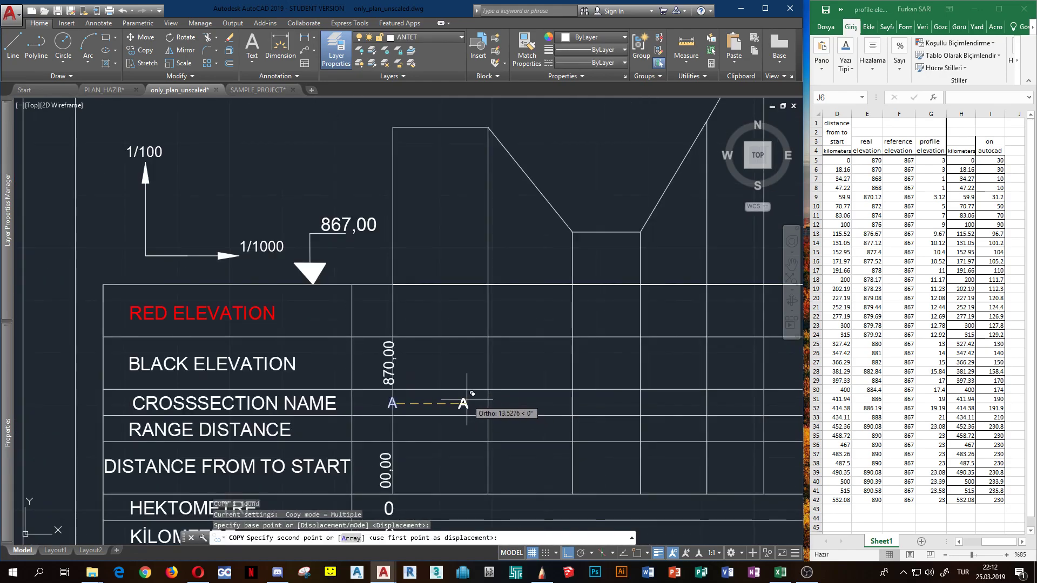
scroll(470, 395, "up", 2)
scroll(470, 394, "down", 2)
scroll(470, 395, "up", 5)
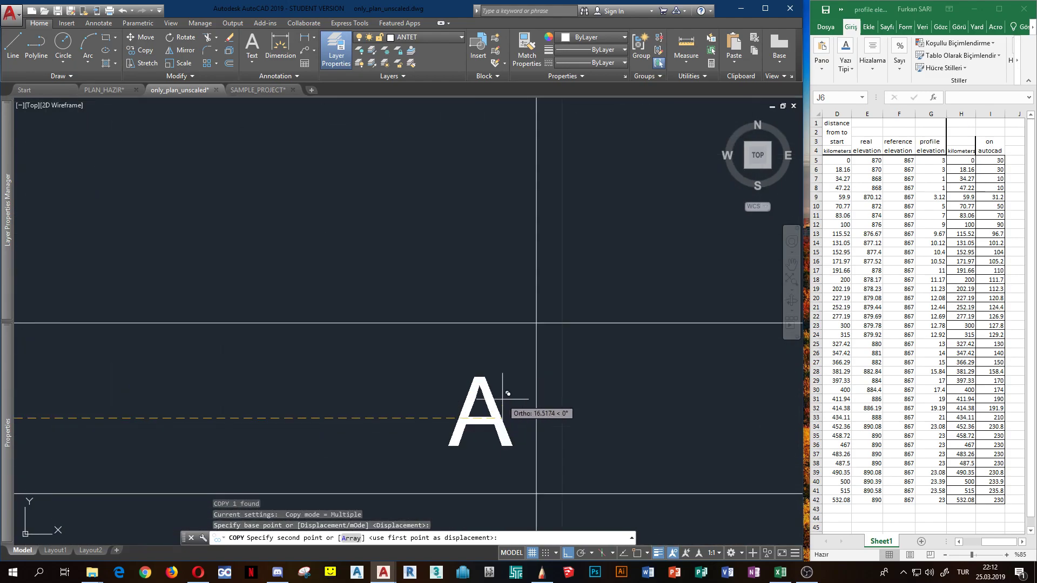
scroll(543, 397, "down", 3)
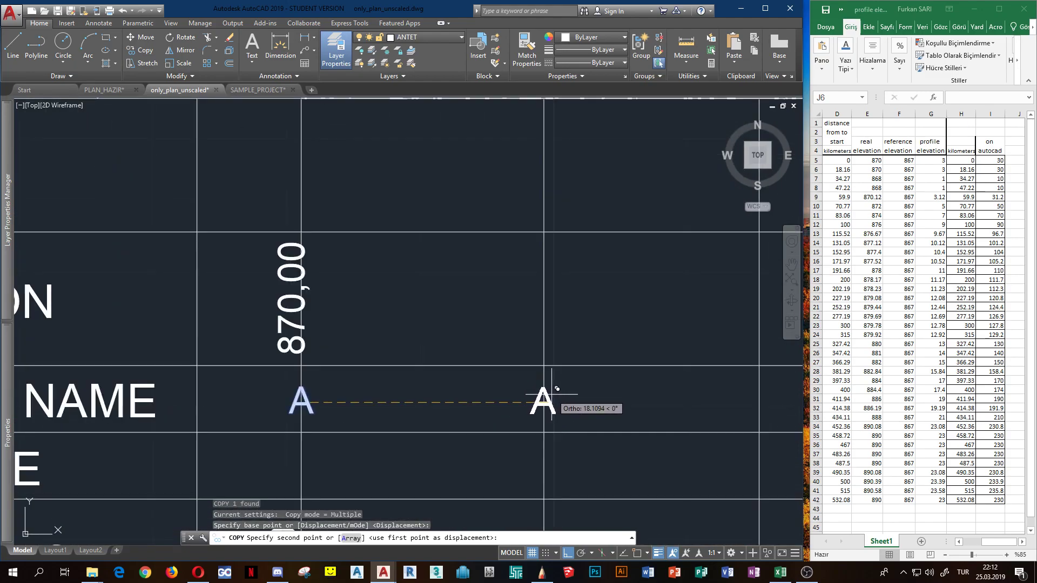
left_click(553, 395)
scroll(553, 395, "down", 2)
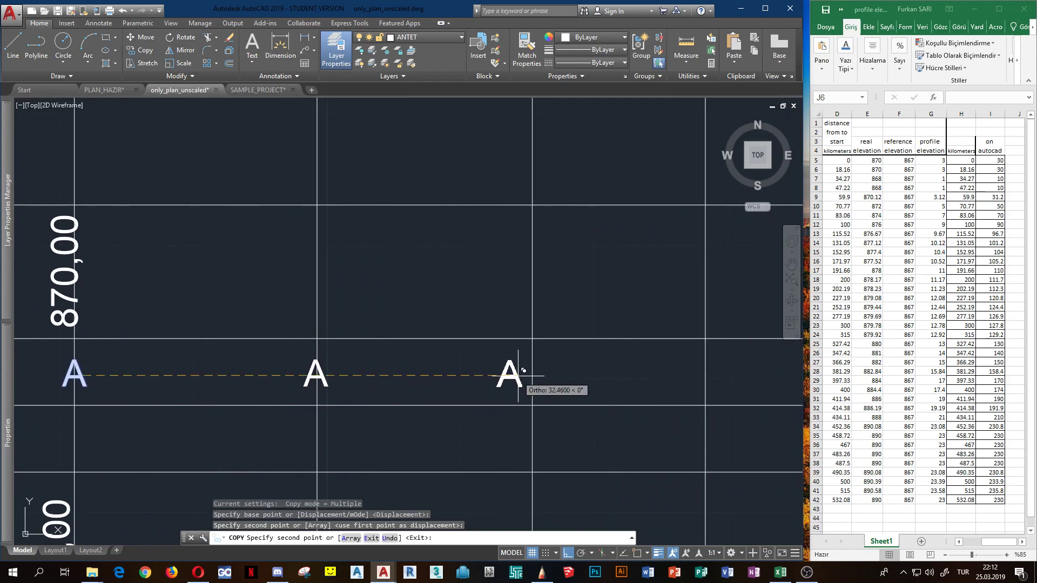
left_click(545, 371)
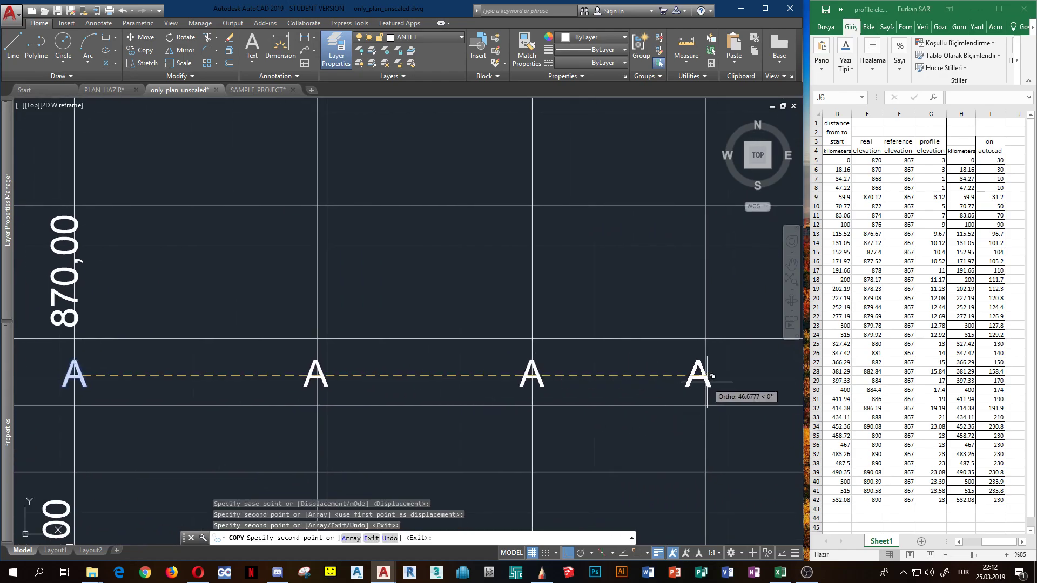
left_click(715, 372)
middle_click_drag(567, 324, 486, 316)
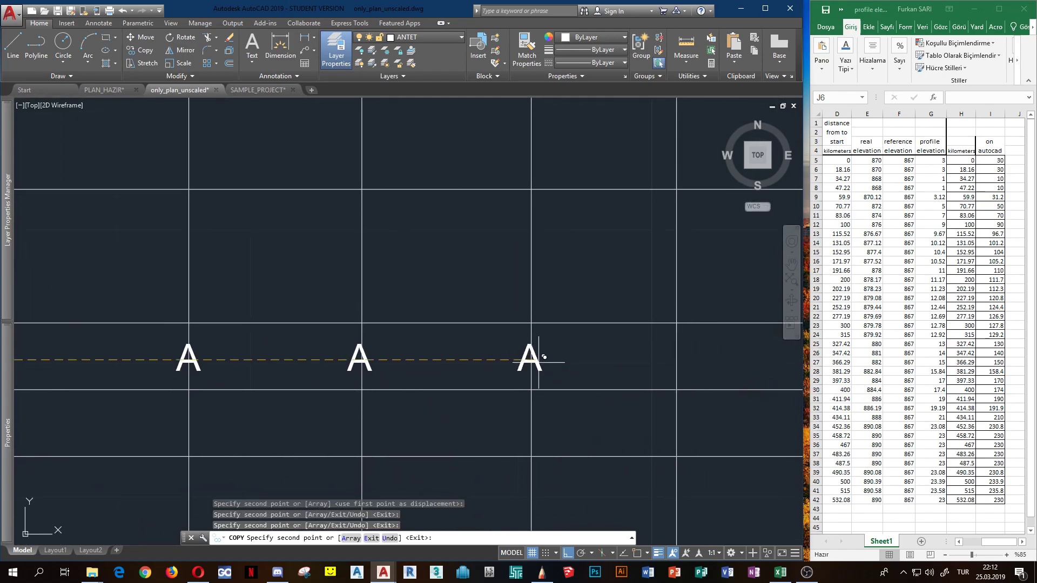
scroll(687, 364, "down", 1)
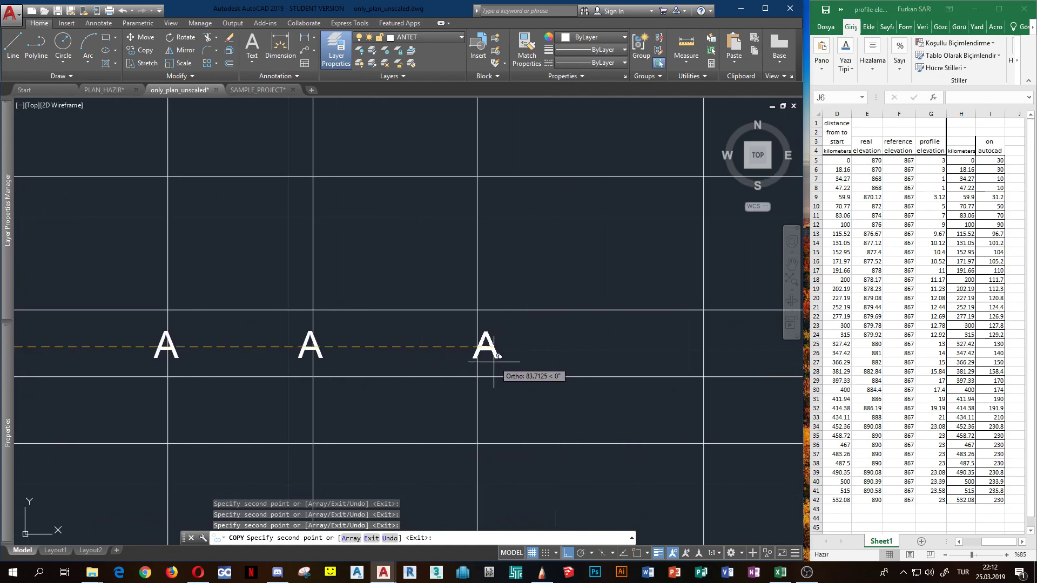
left_click(735, 354)
Continue along the row, placing copies of A at three further station lines
middle_click_drag(567, 348, 373, 349)
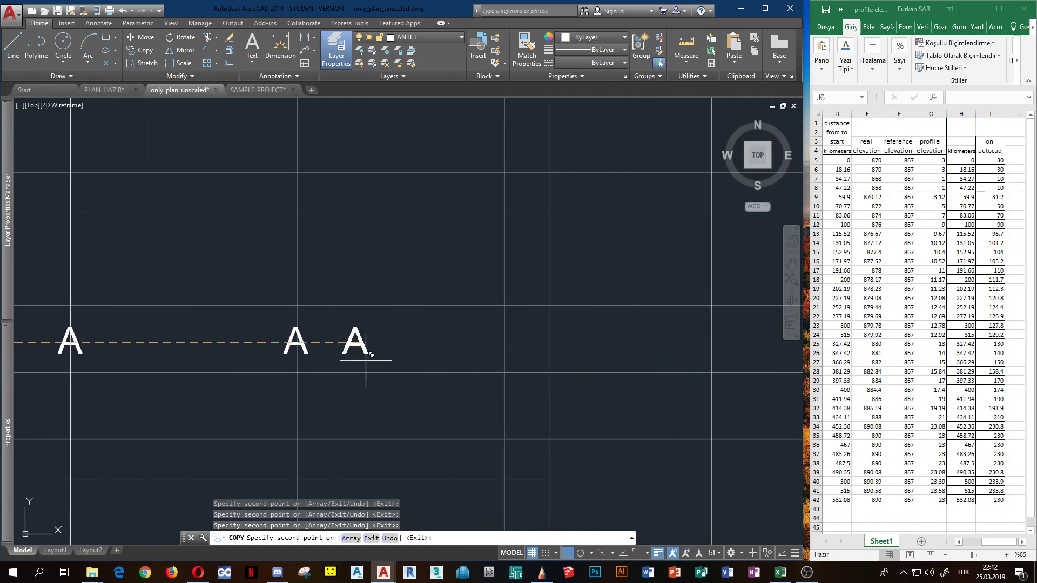
middle_click_drag(568, 349, 382, 348)
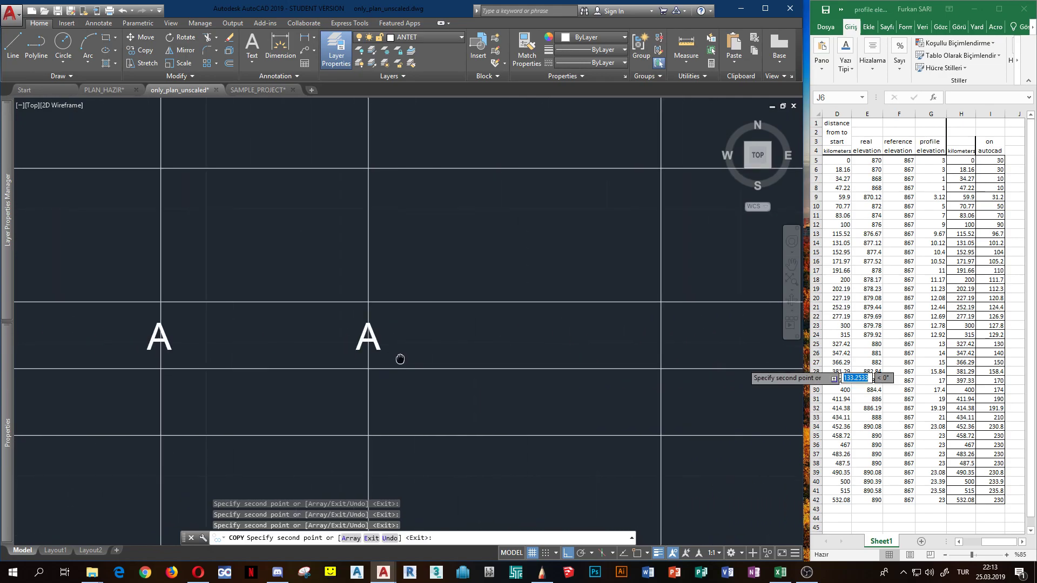
left_click(604, 336)
middle_click_drag(681, 341, 486, 340)
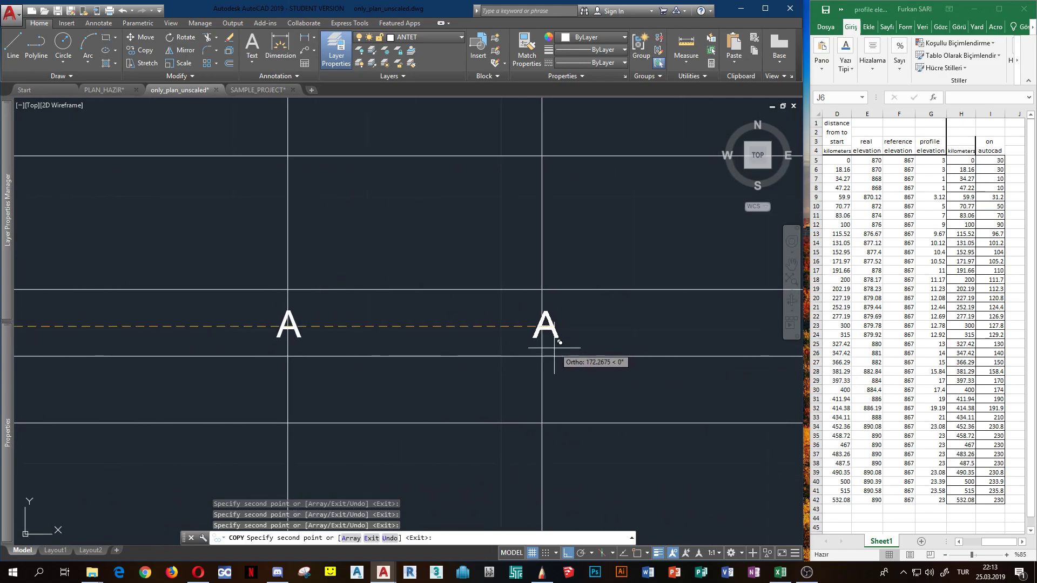
middle_click_drag(556, 340, 495, 340)
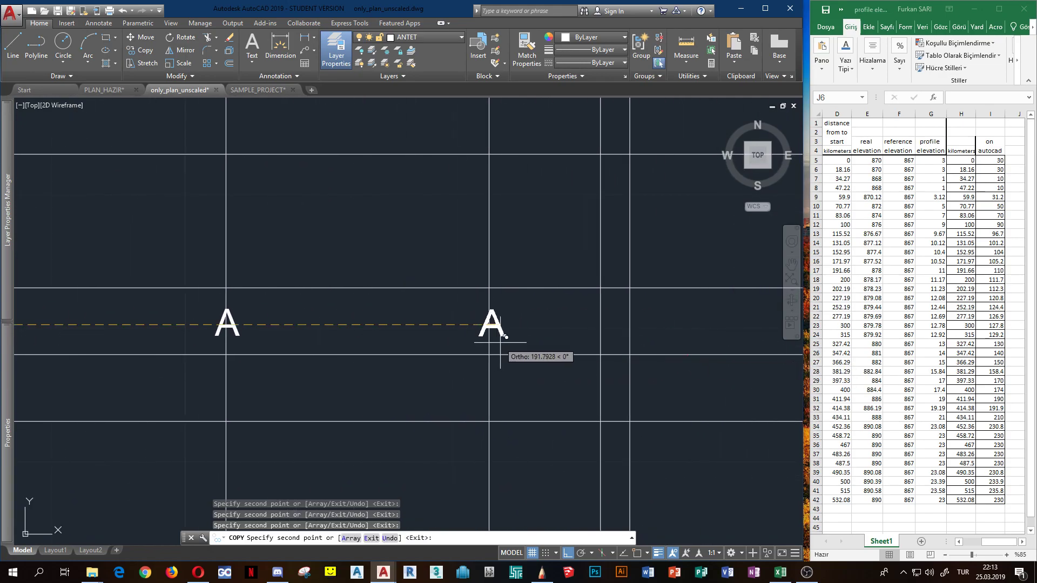
left_click(503, 340)
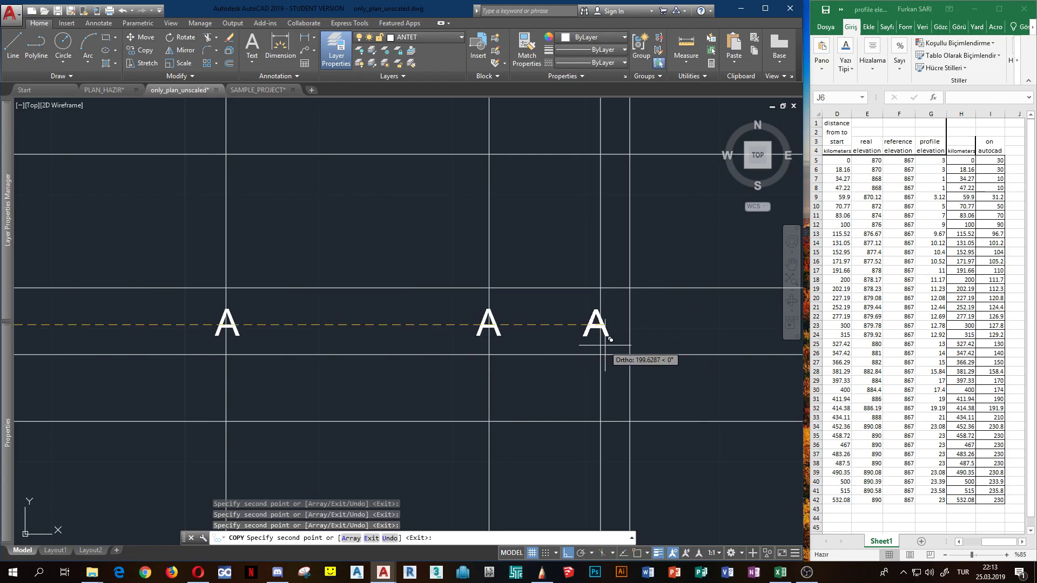
left_click(644, 340)
middle_click_drag(645, 340, 311, 340)
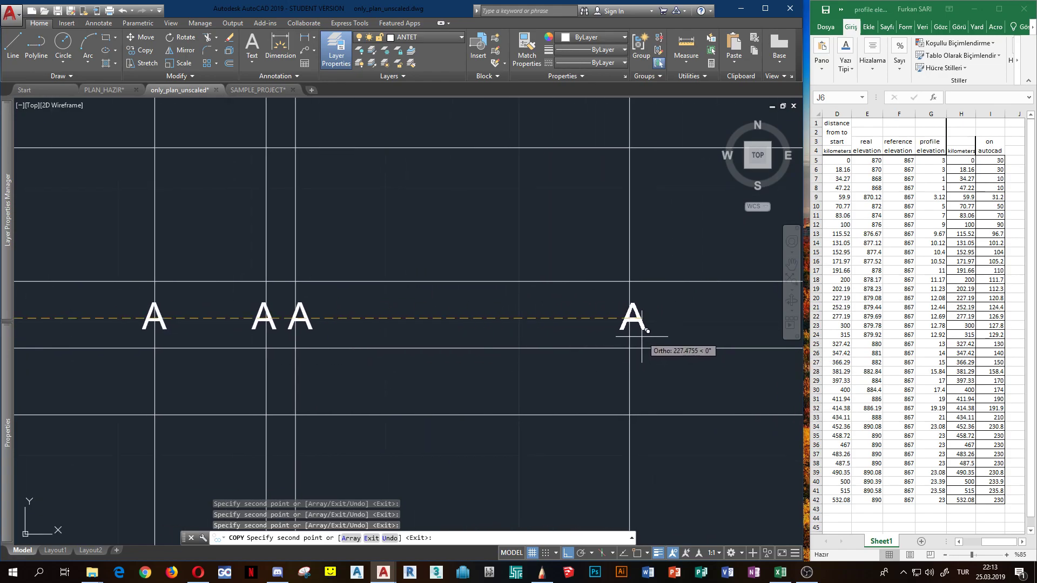
middle_click_drag(741, 336, 421, 337)
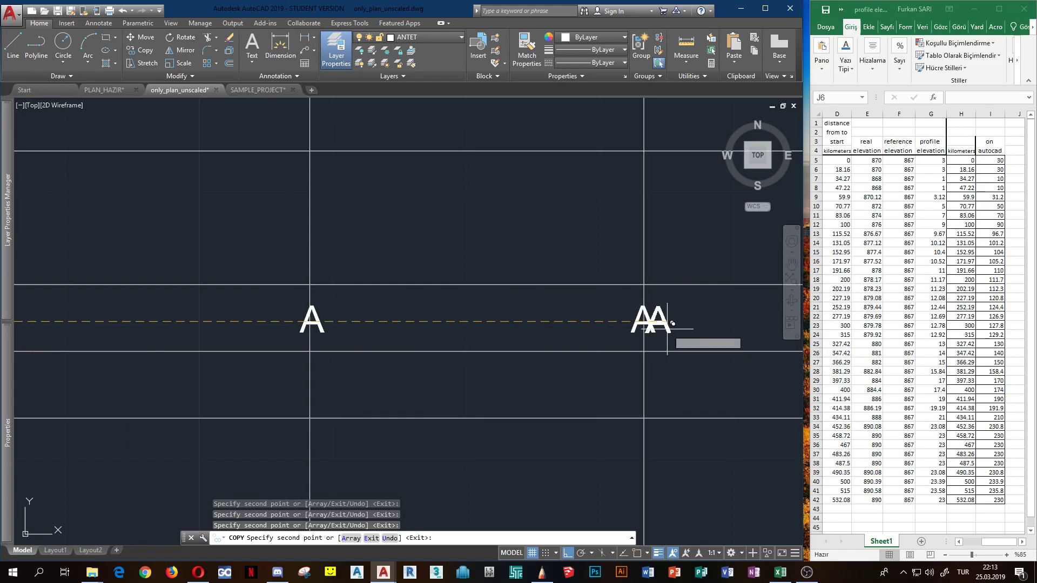
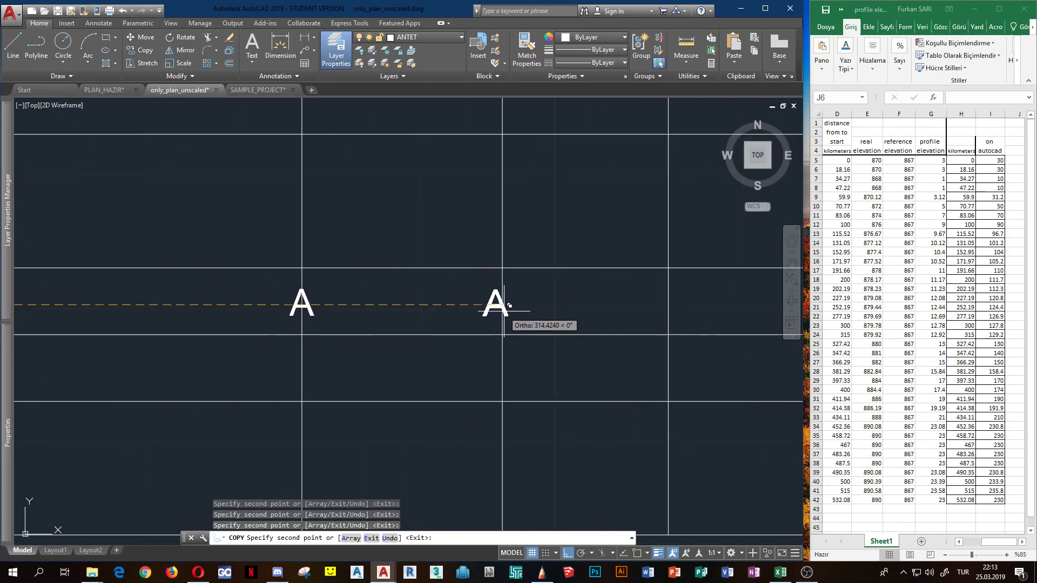
Place the final A label at the next section line to complete the name row
left_click(679, 304)
scroll(679, 305, "down", 1)
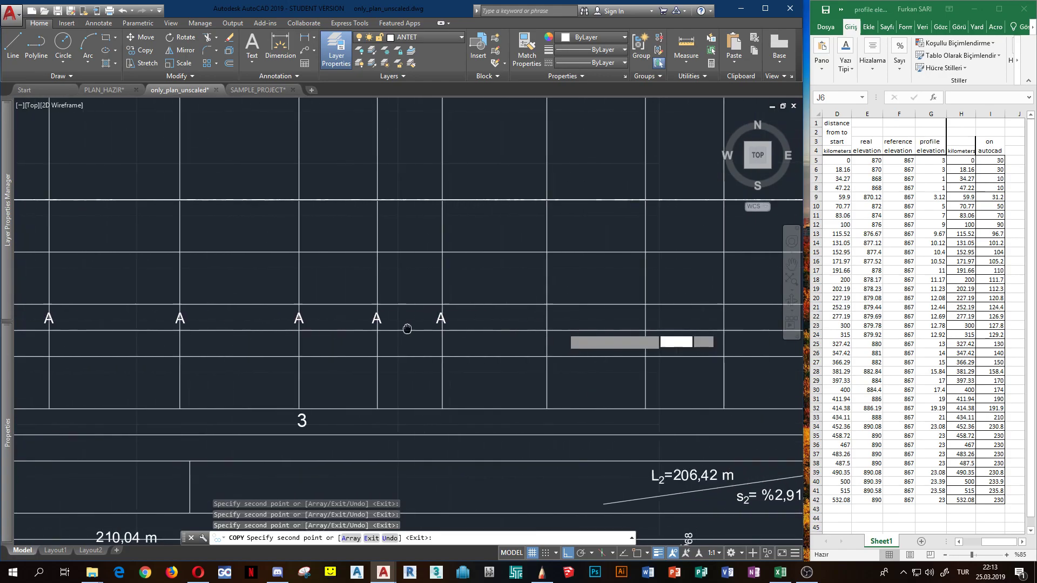
scroll(570, 319, "up", 1)
scroll(569, 318, "down", 3)
scroll(486, 308, "down", 3)
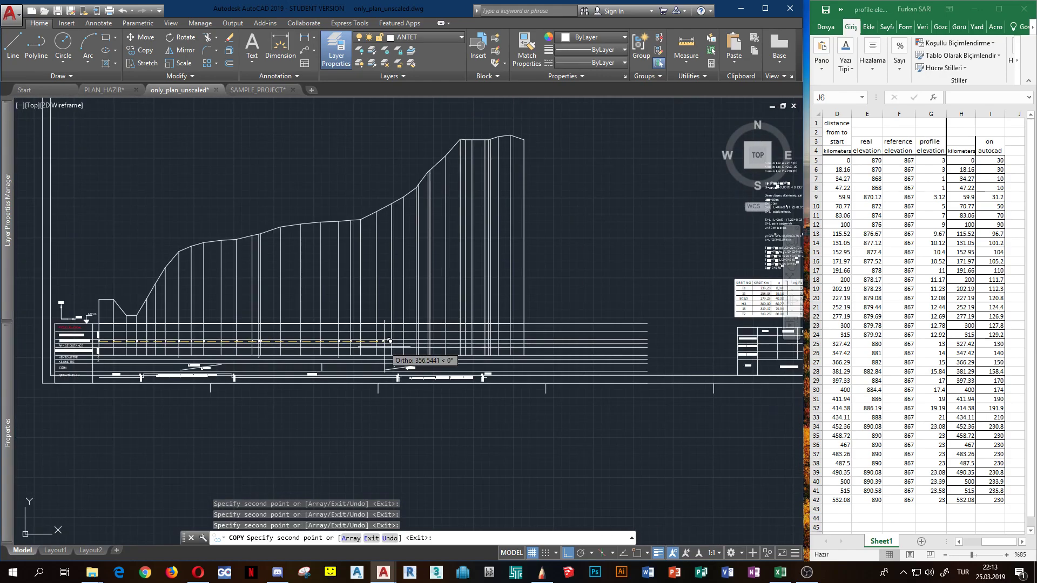
key("Escape")
scroll(369, 331, "up", 2)
scroll(369, 331, "up", 2)
scroll(356, 332, "up", 2)
scroll(348, 341, "up", 2)
scroll(344, 344, "up", 2)
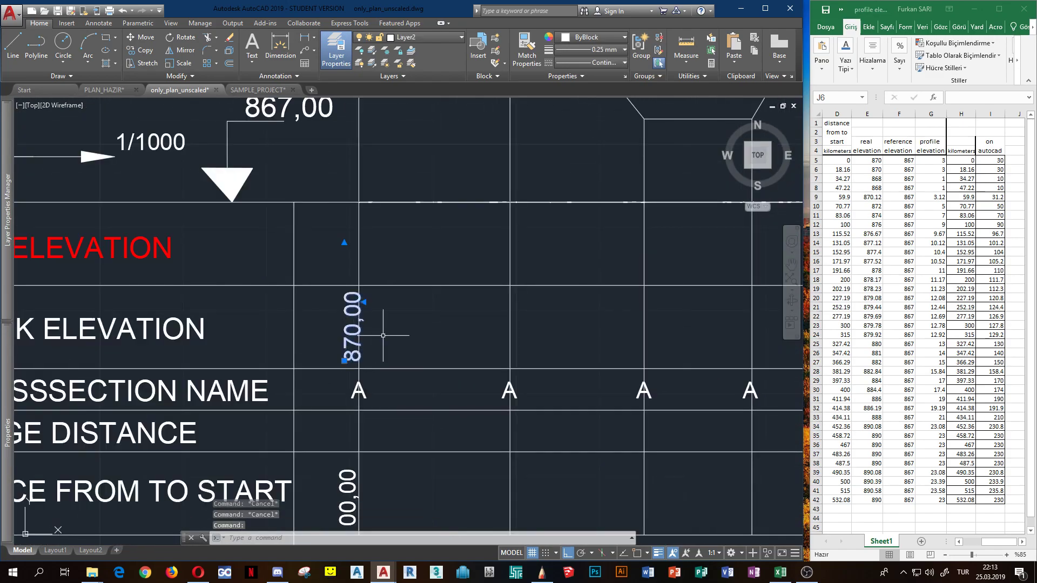
middle_click_drag(384, 335, 389, 374)
key("Escape")
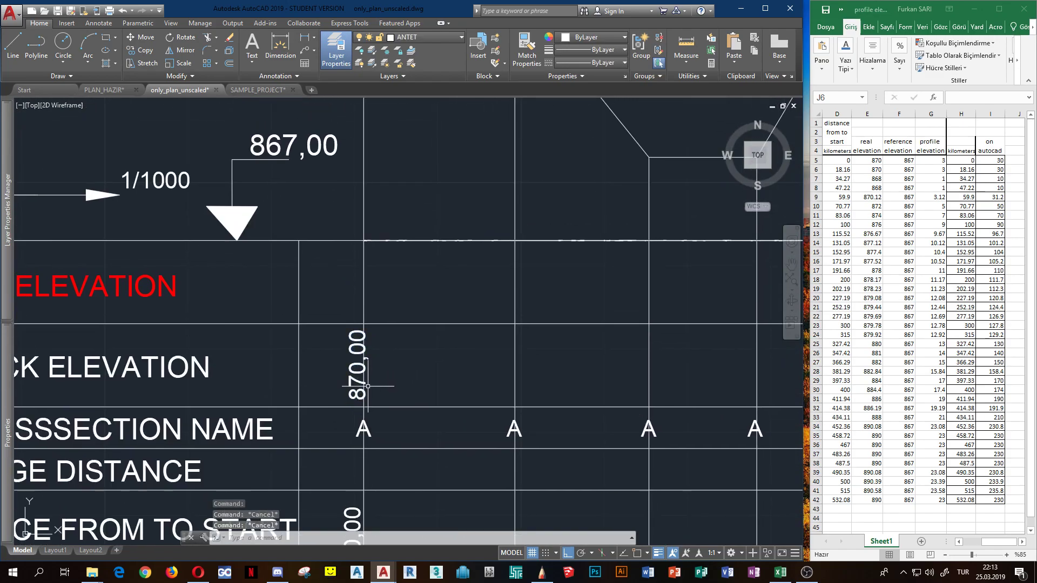
scroll(361, 373, "down", 2)
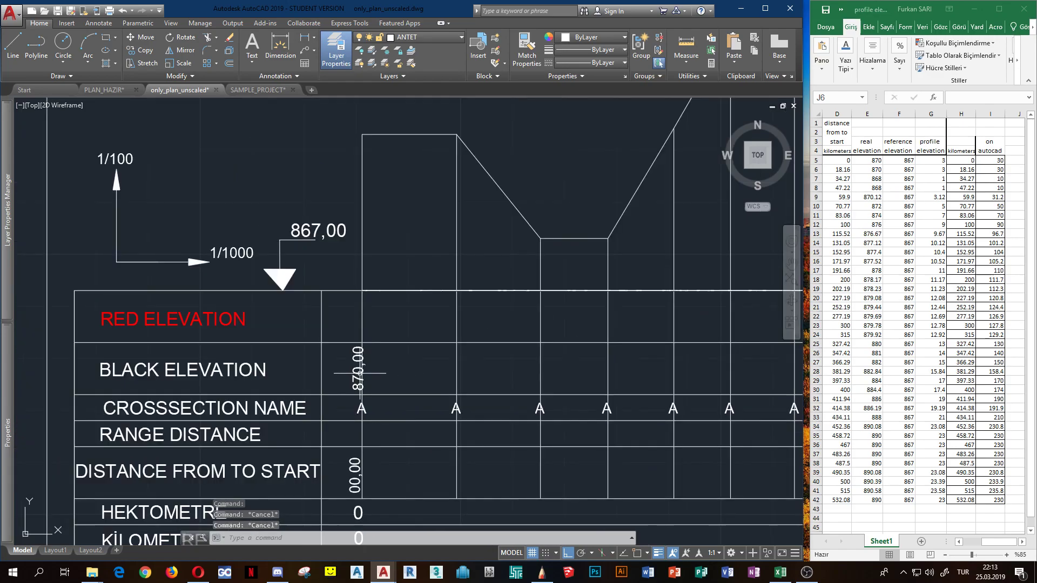
scroll(361, 373, "up", 1)
scroll(367, 387, "up", 2)
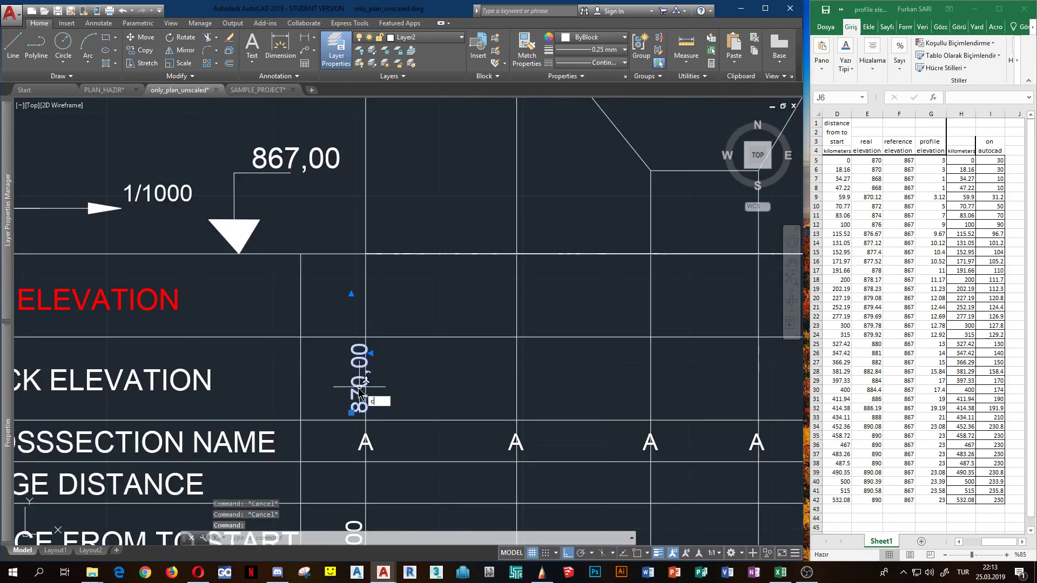
type("c")
Copy the 870,00 elevation into the next four section columns of the black elevation row
key("Return")
left_click(361, 387)
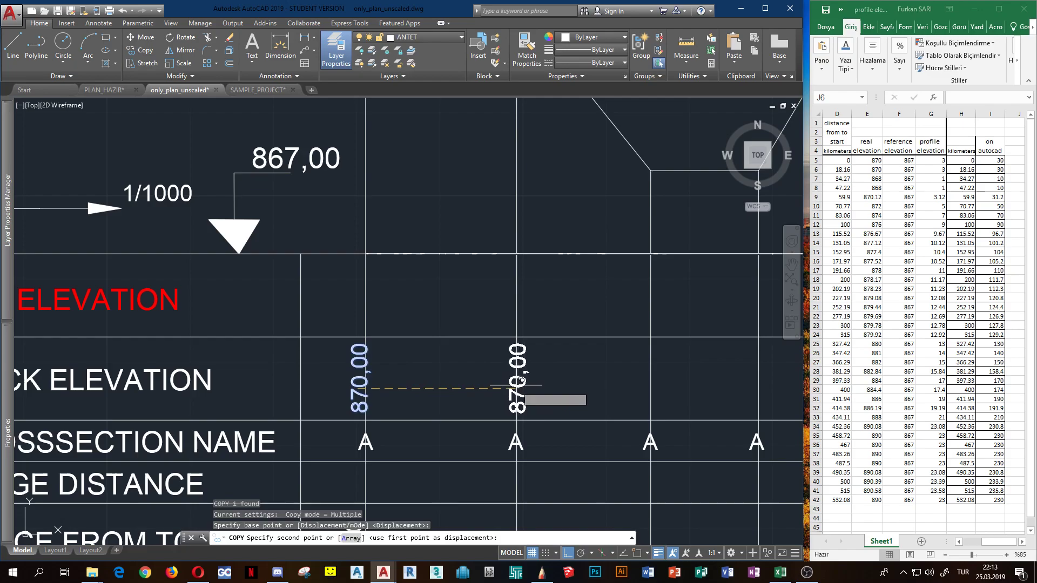
left_click(516, 385)
left_click(650, 385)
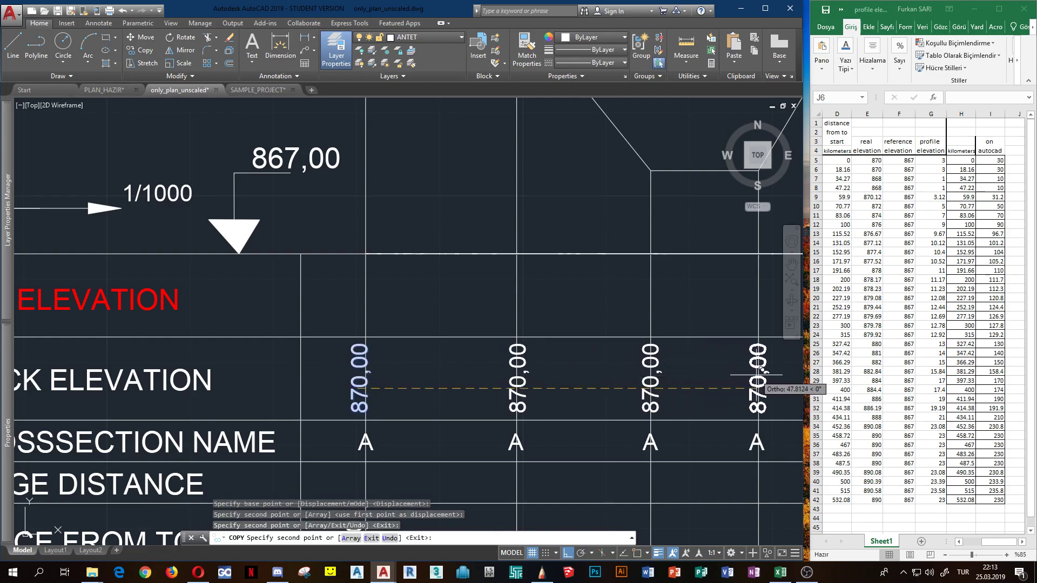
left_click(757, 384)
middle_click_drag(757, 384, 568, 381)
left_click(591, 381)
key("Escape")
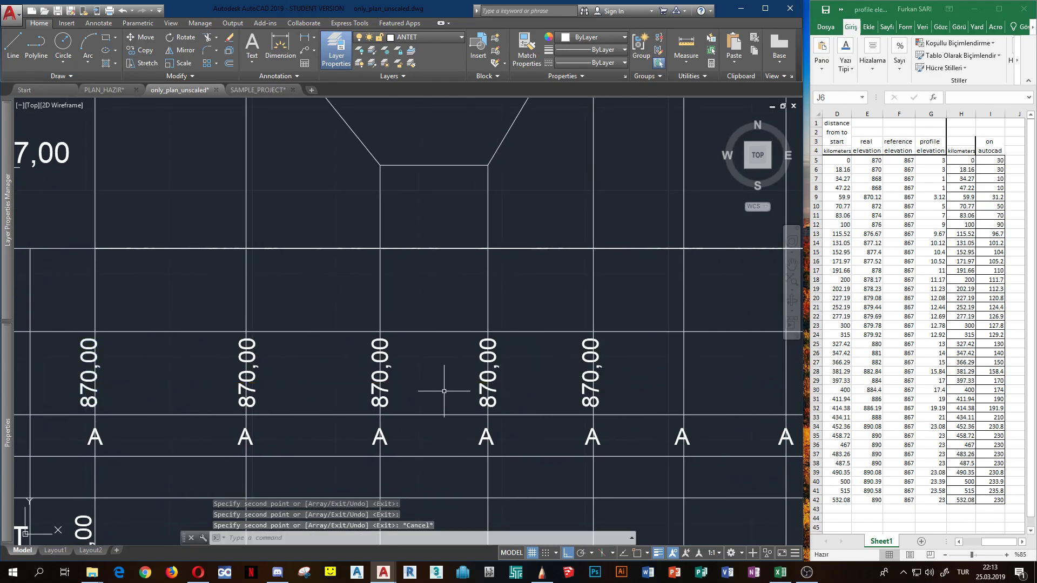
Change the third section's black elevation to 868,00
middle_click_drag(444, 391, 541, 391)
key("Escape")
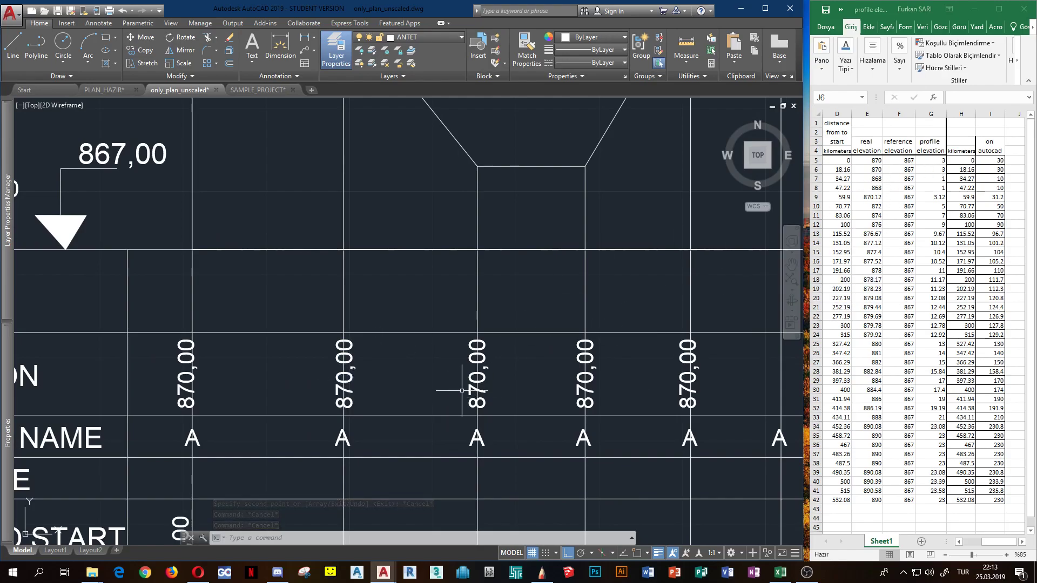
double_click(479, 373)
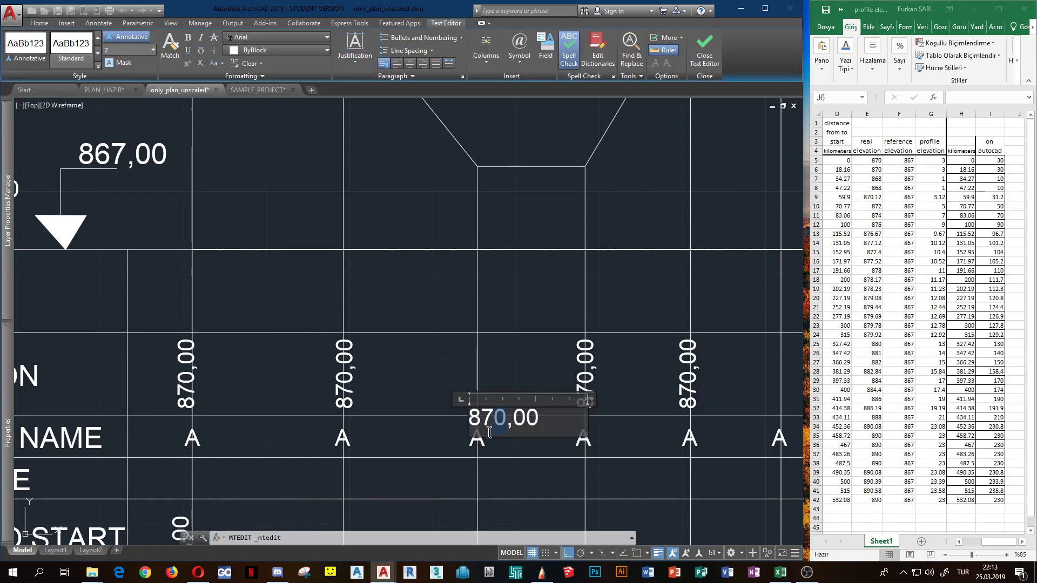
type("868")
left_click(498, 387)
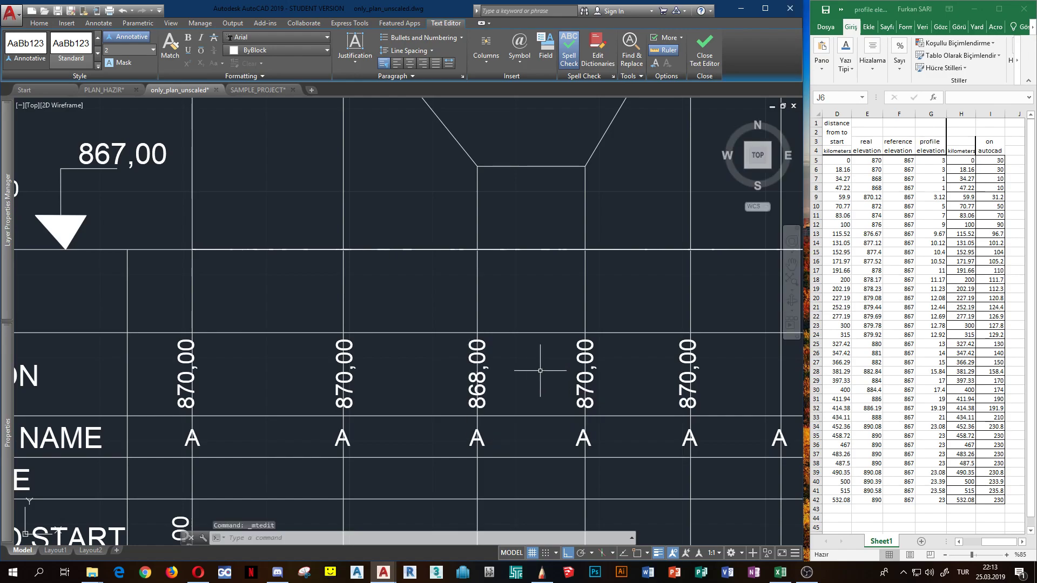
Set the fourth section's elevation to 868,00 and open the fifth elevation for editing
middle_click_drag(511, 385, 491, 384)
double_click(512, 381)
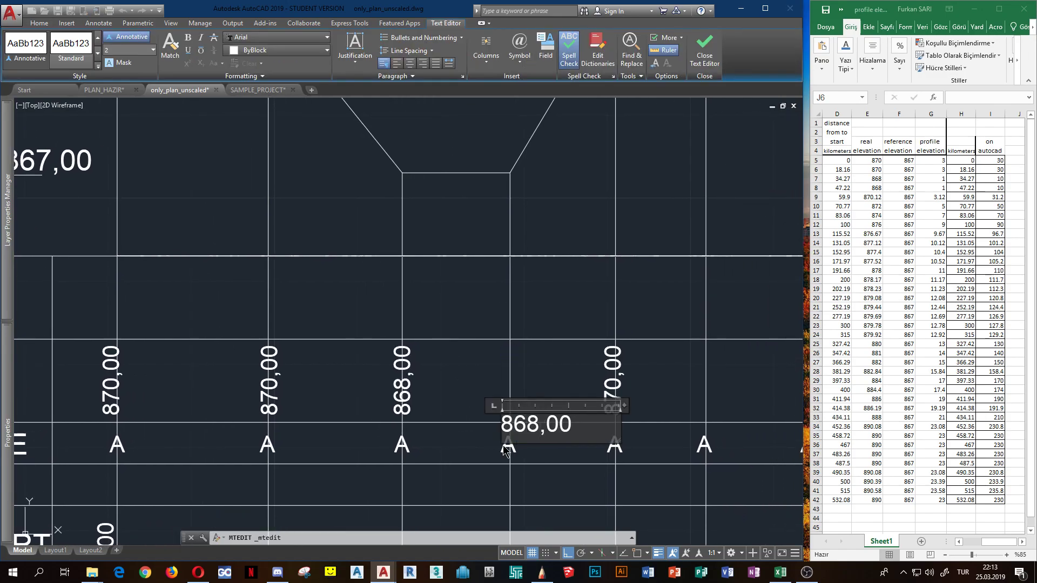
left_click(562, 397)
middle_click_drag(596, 375, 567, 381)
scroll(567, 394, "up", 1)
left_click(584, 390)
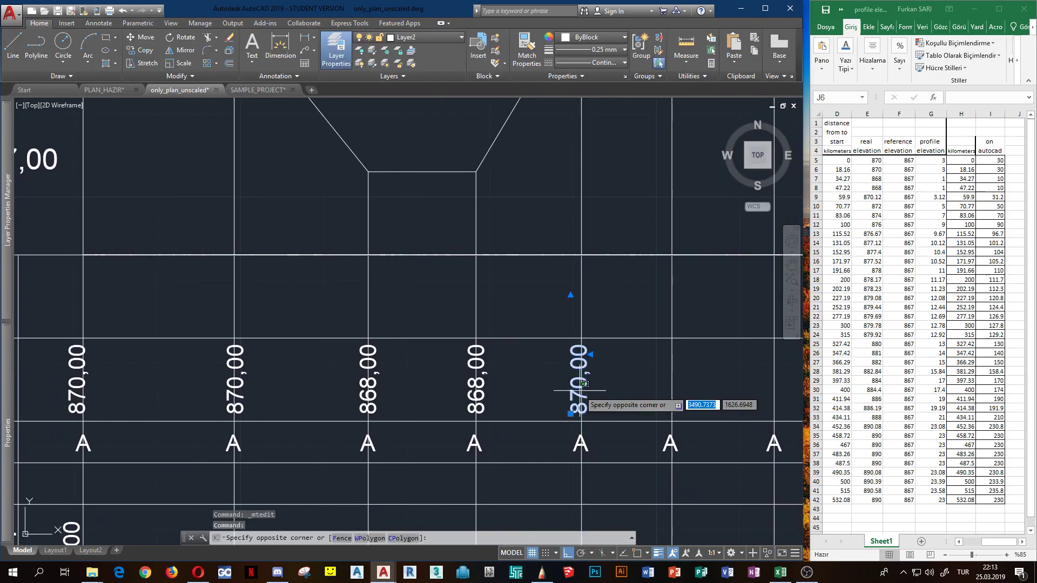
left_click(586, 388)
double_click(580, 381)
type("870,12")
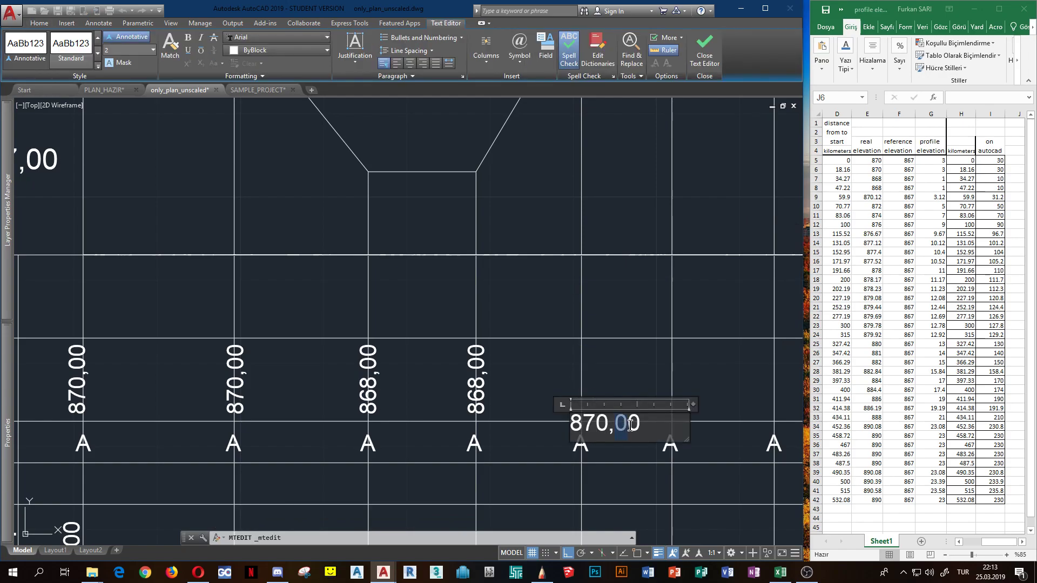
Commit 870,12 as the fifth elevation and pan around to review the profile table
left_click(735, 351)
scroll(535, 397, "down", 4)
scroll(505, 419, "down", 3)
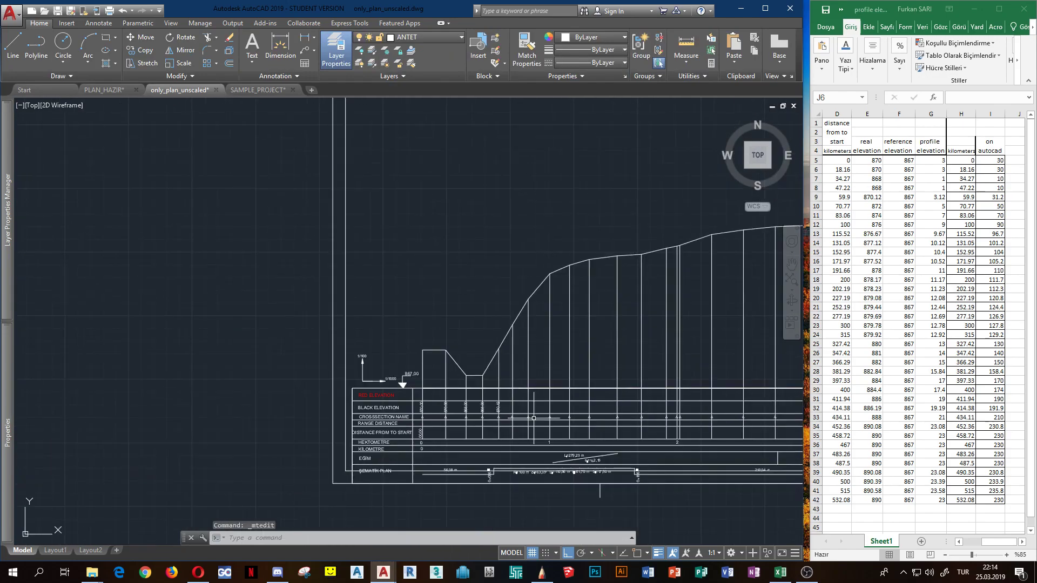
scroll(485, 431, "up", 4)
scroll(484, 431, "down", 4)
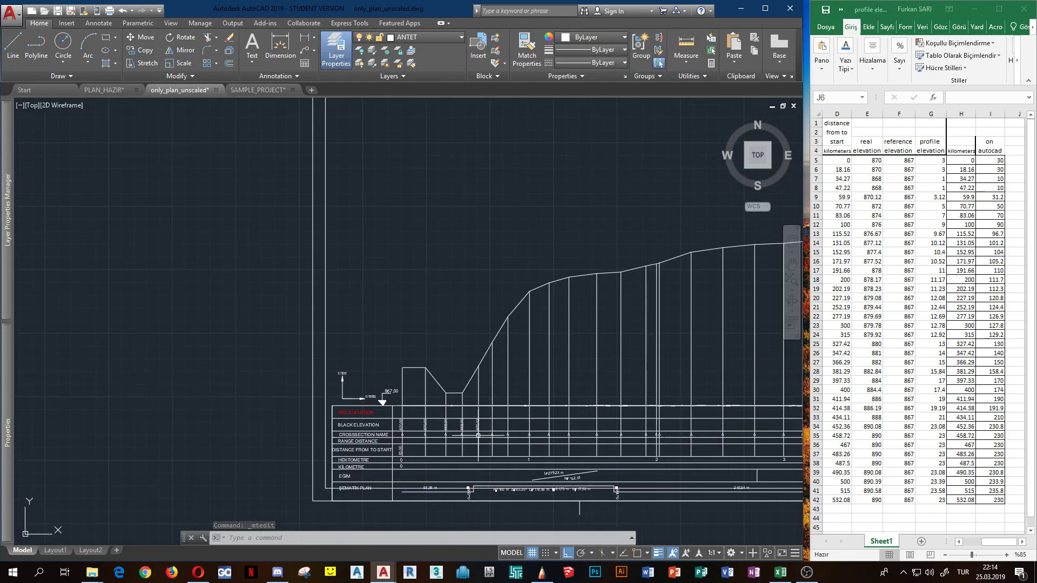
middle_click_drag(485, 431, 295, 444)
scroll(295, 444, "up", 1)
scroll(295, 445, "up", 3)
scroll(365, 450, "up", 3)
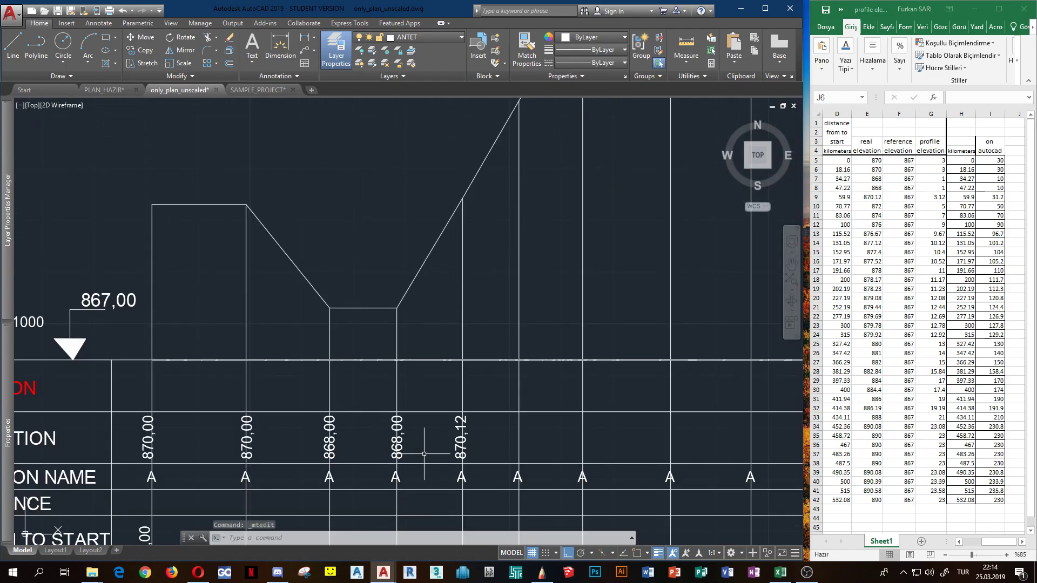
scroll(442, 455, "up", 2)
scroll(403, 420, "down", 5)
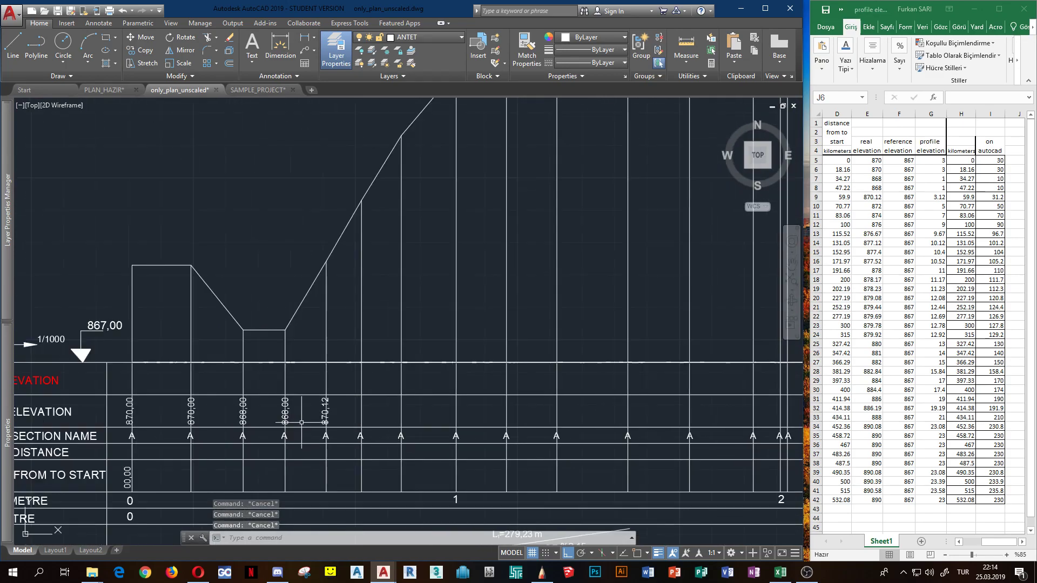
middle_click_drag(454, 405, 425, 444)
scroll(425, 445, "up", 1)
scroll(425, 444, "up", 3)
scroll(478, 430, "up", 3)
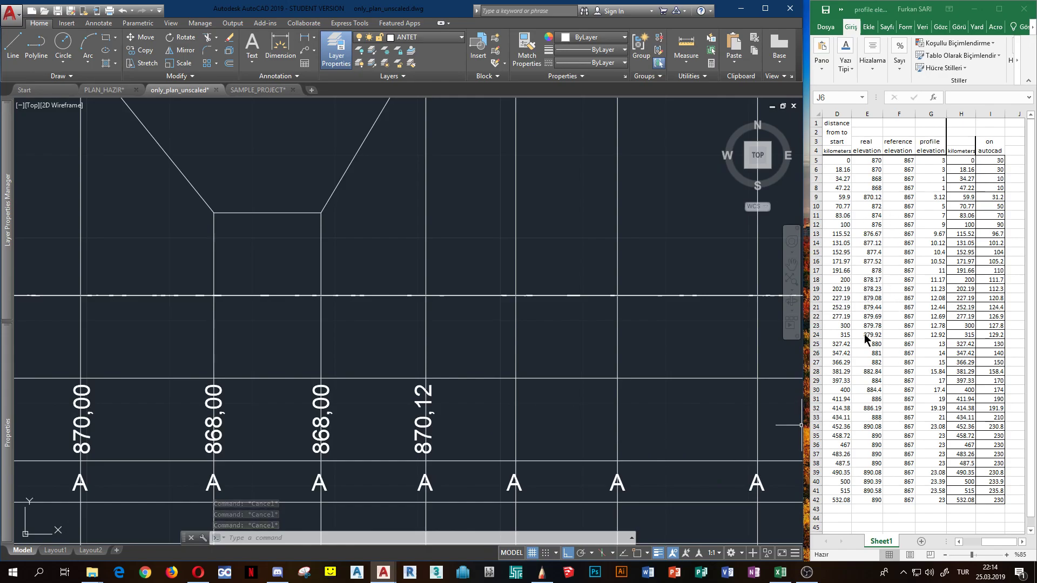
scroll(380, 381, "down", 2)
scroll(382, 381, "down", 2)
mouse_move(373, 389)
middle_mouse_down()
mouse_move(316, 366)
mouse_move(325, 325)
middle_mouse_up()
scroll(235, 401, "up", 3)
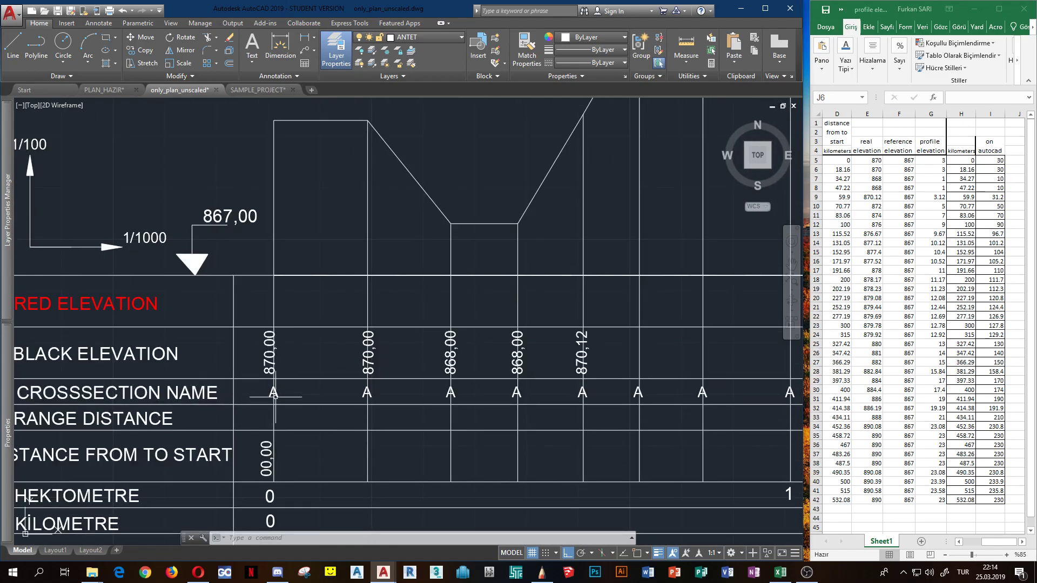
scroll(271, 393, "down", 3)
middle_click_drag(324, 348, 332, 345)
scroll(369, 413, "up", 3)
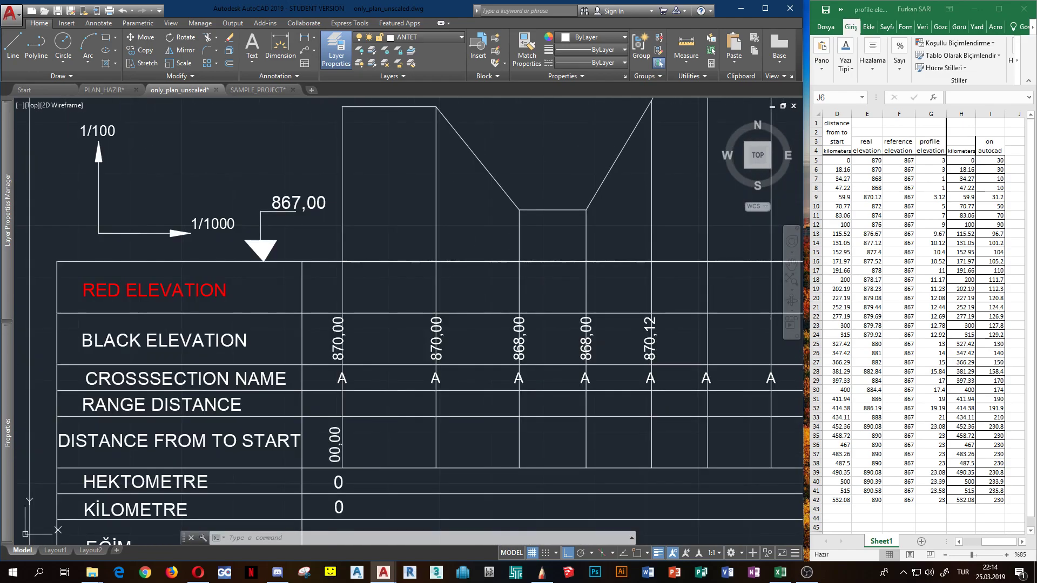
type("dadimal")
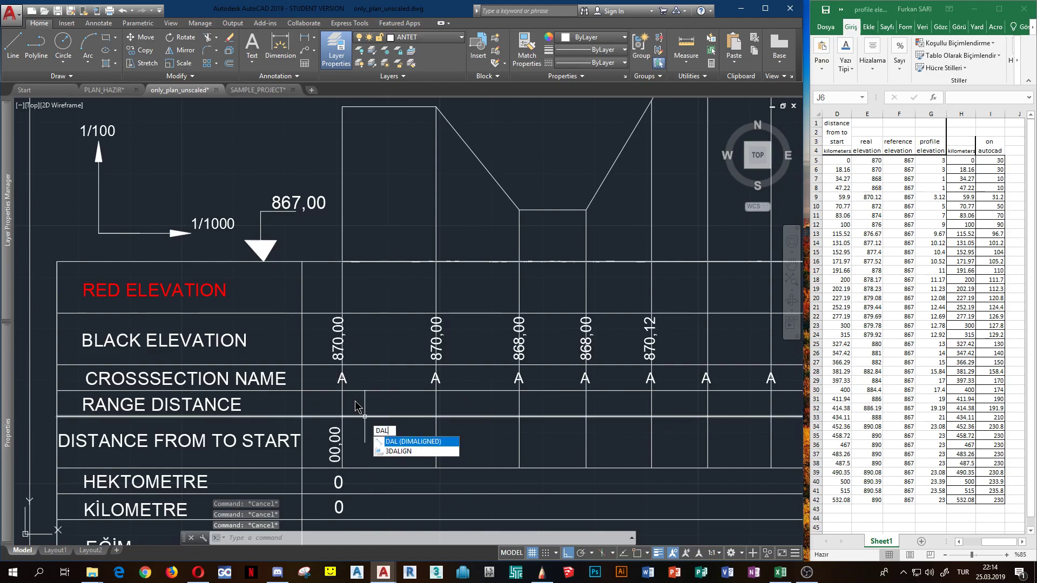
Enable the Tangent and Nearest object snap modes
key("Return")
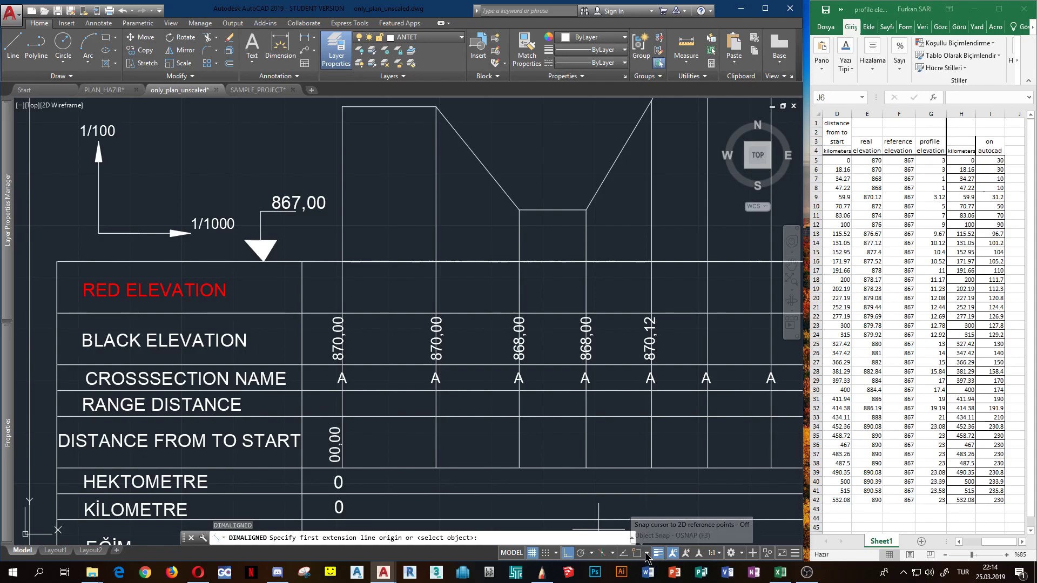
left_click(647, 554)
left_click(655, 483)
left_click(654, 497)
left_click(641, 512)
key("Escape")
Turn Osnap on and try an aligned measurement from the first section line
middle_click_drag(416, 423, 452, 466)
key("Escape")
key("Escape")
key("Return")
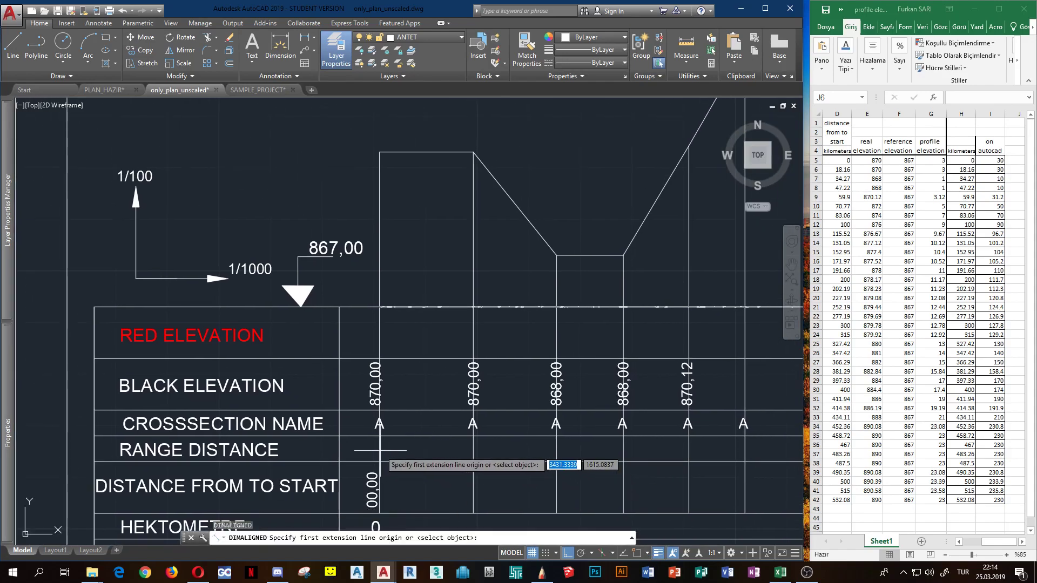
left_click(641, 555)
left_click(380, 452)
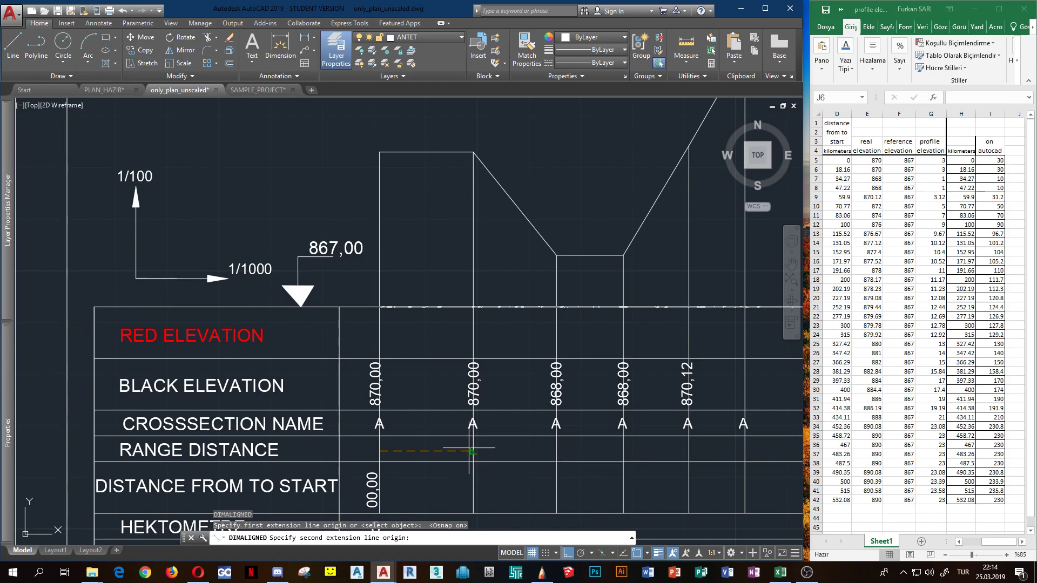
key("Escape")
key("Escape")
key("Escape")
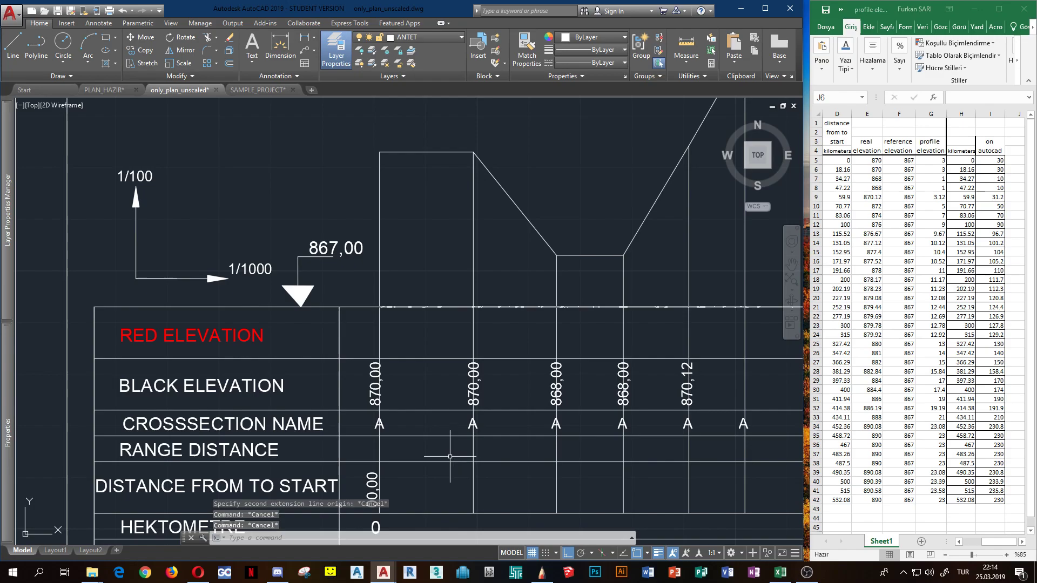
Copy the 00,00 distance label to the right, then abandon an attempted rotation
middle_click_drag(381, 487, 358, 438)
left_click(349, 440)
type("co")
key("Return")
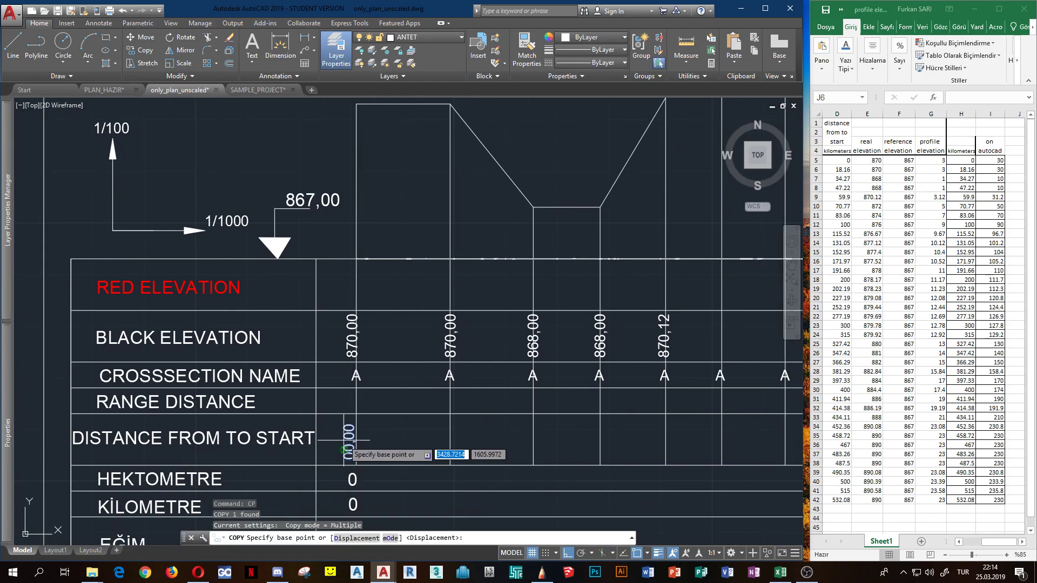
left_click(348, 439)
left_click(398, 440)
key("Escape")
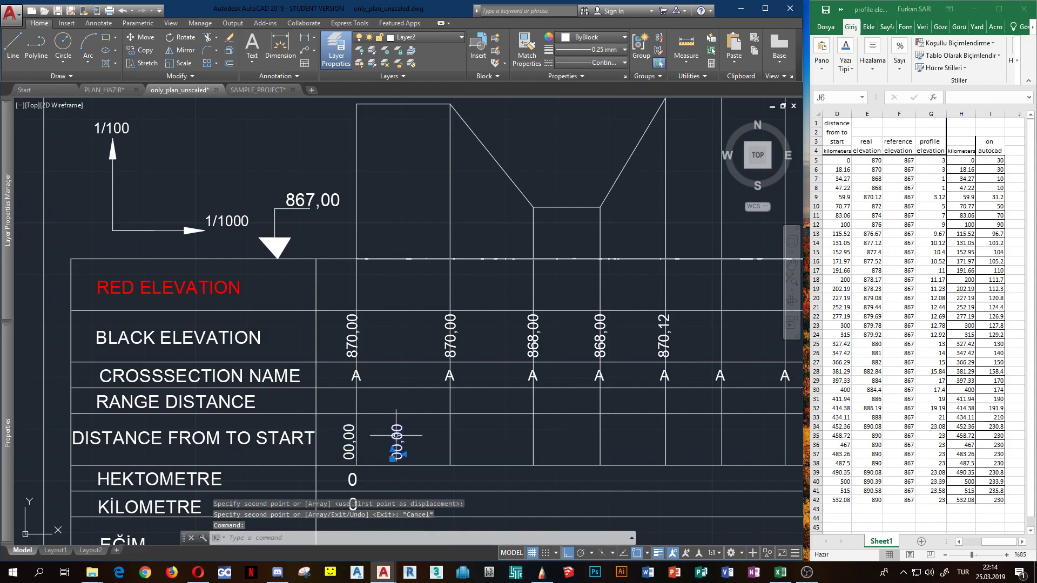
left_click(397, 440)
type("RO")
key("Return")
left_click(397, 449)
key("Escape")
scroll(414, 483, "up", 3)
Copy 00,00 up into the range distance row and delete the leftover copy
left_click(391, 445)
type("CO")
key("Return")
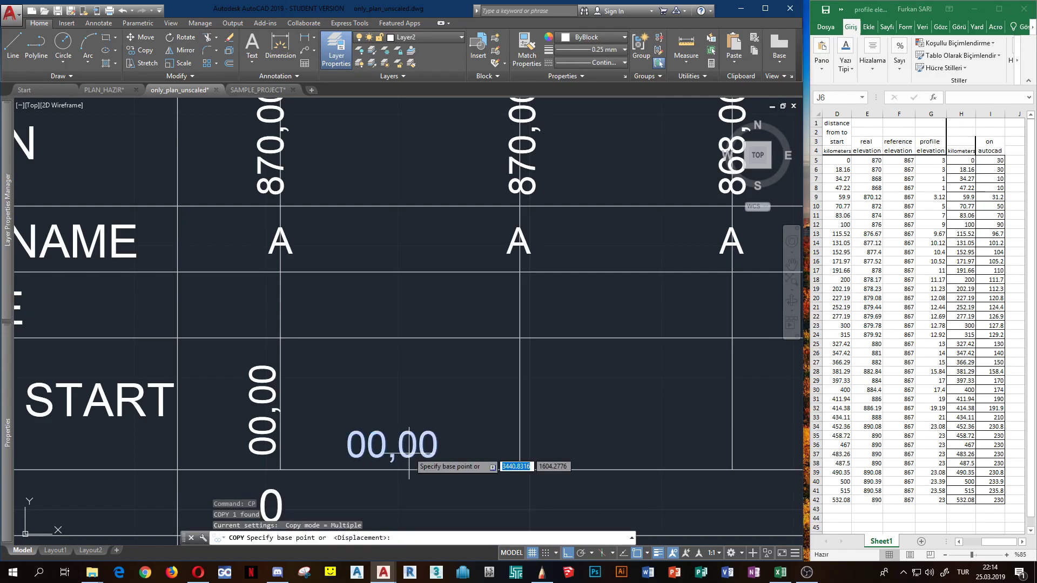
left_click(411, 470)
left_click(411, 306)
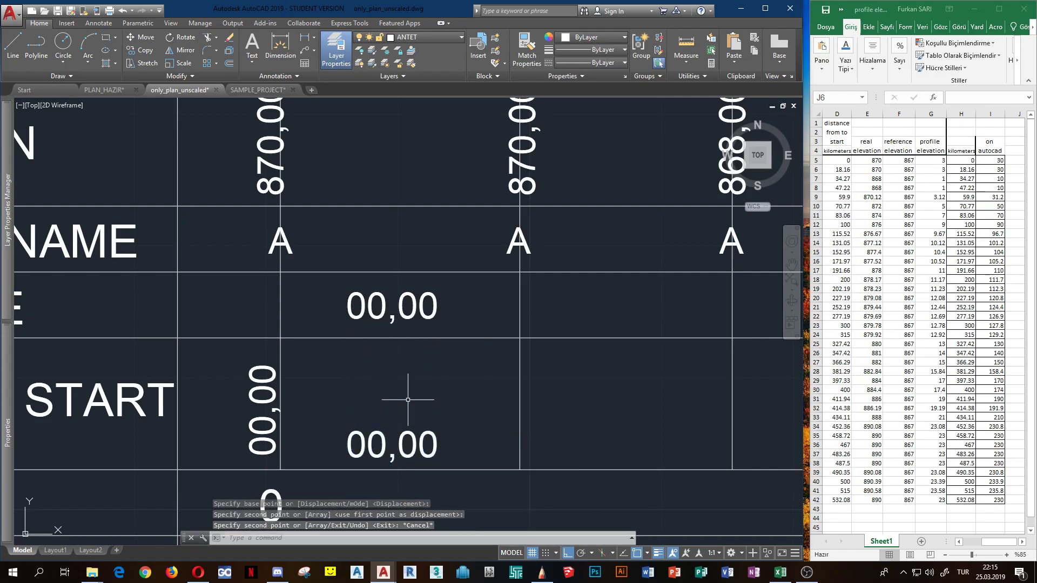
key("Escape")
left_click(391, 445)
key("Delete")
scroll(419, 444, "down", 2)
scroll(419, 445, "down", 2)
scroll(406, 373, "up", 2)
key("Escape")
key("Escape")
type("da")
Measure the first range with an aligned dimension and edit its label to 18,16
key("Return")
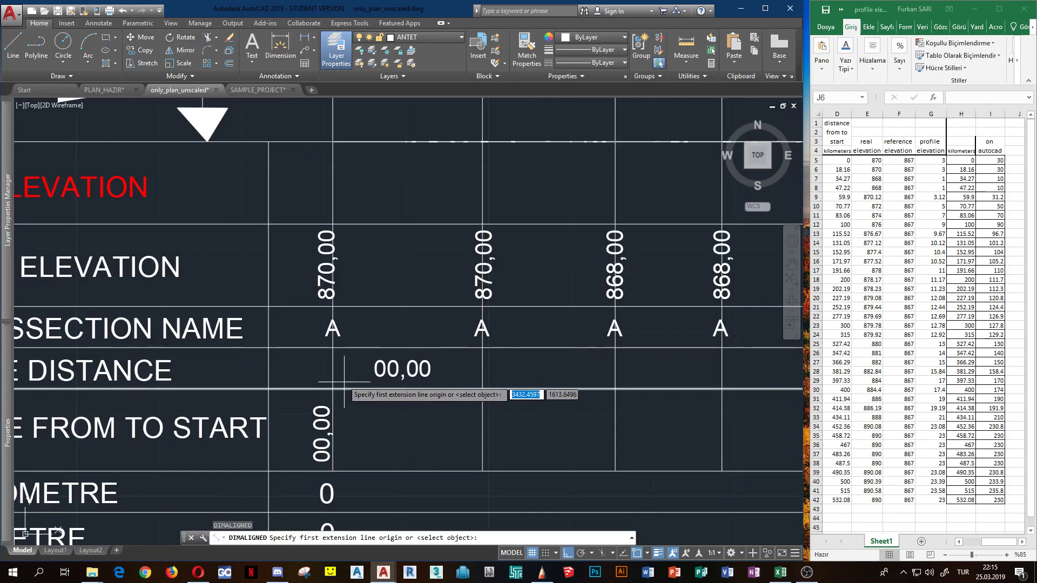
left_click(335, 368)
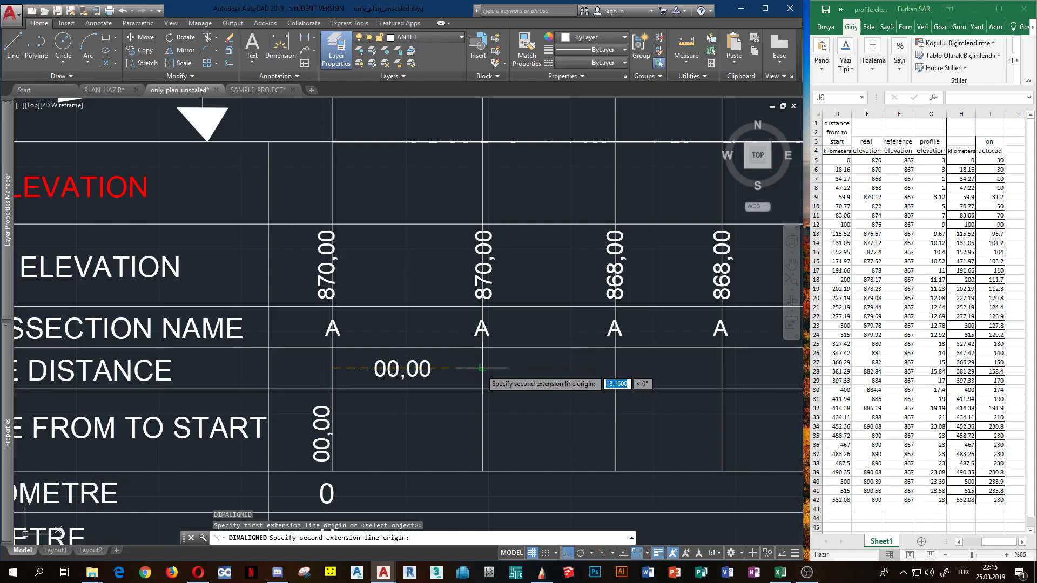
key("Escape")
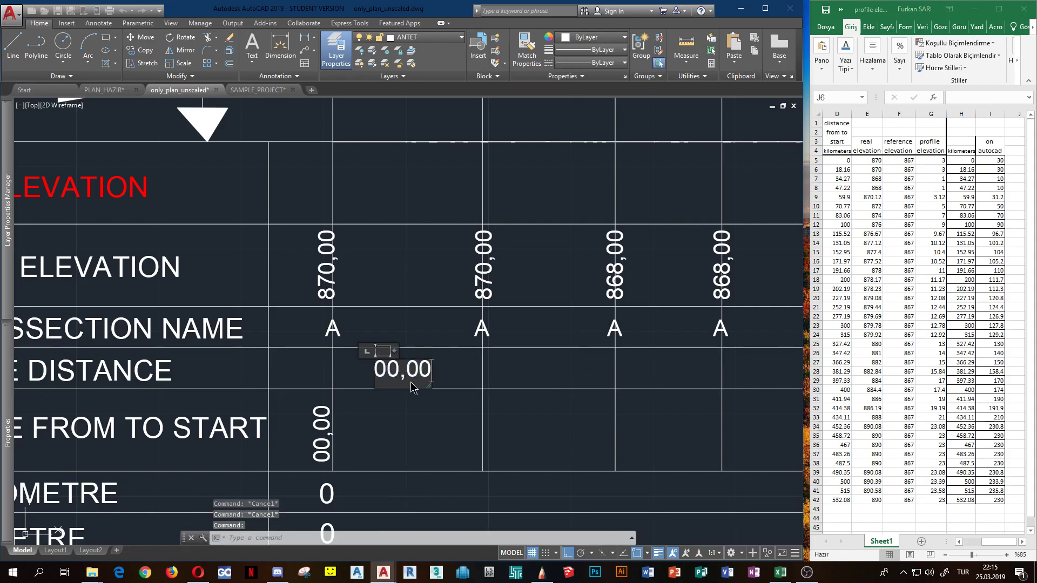
double_click(403, 370)
type("18,")
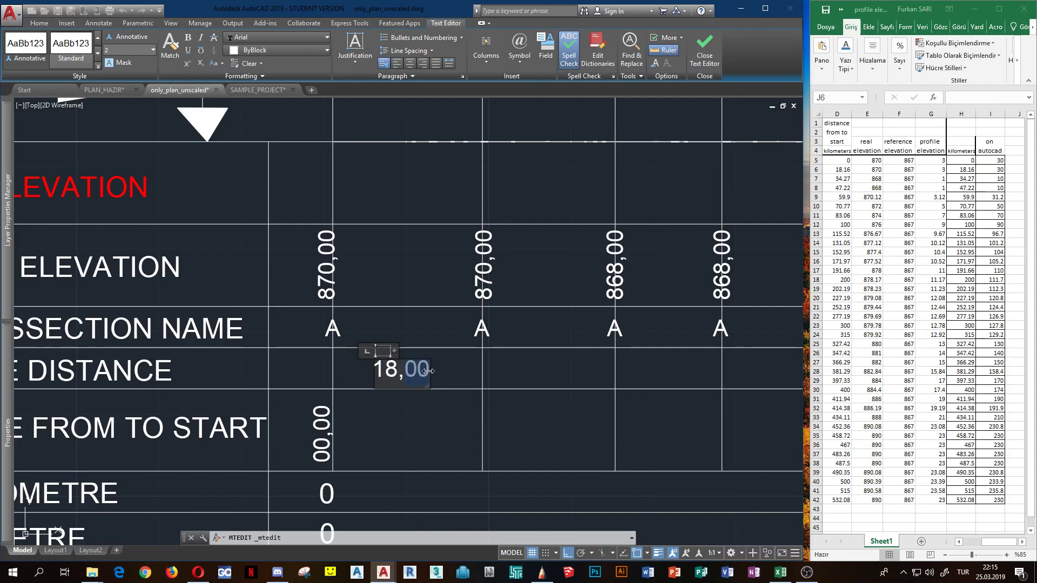
type("18")
key("BackSpace")
type("6")
left_click(434, 397)
scroll(434, 398, "down", 2)
scroll(348, 414, "down", 2)
left_click(267, 420)
type("cp")
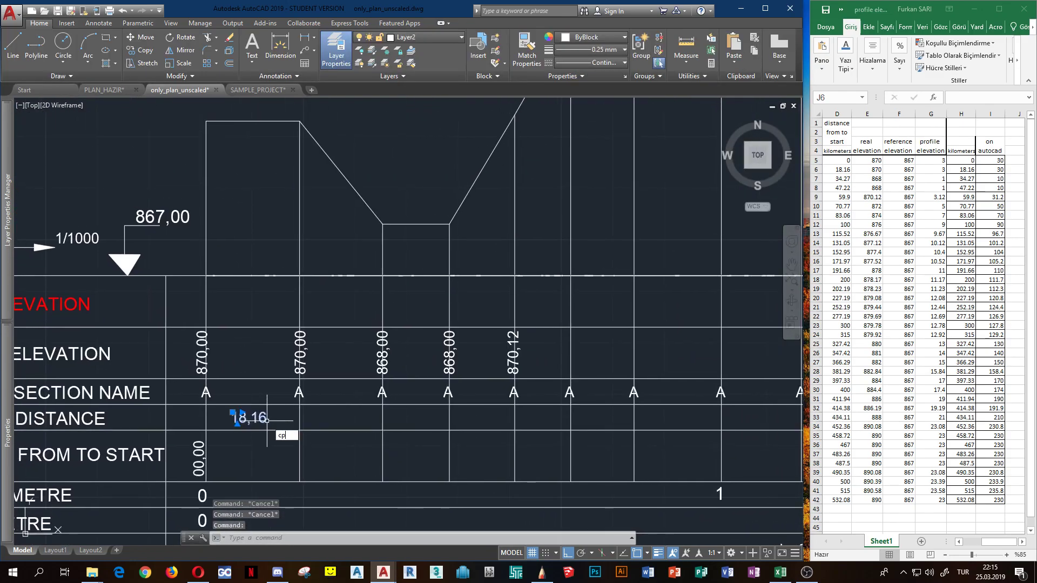
Copy the 18,16 label into the five following range distance cells
key("Return")
left_click(267, 420)
scroll(267, 420, "up", 3)
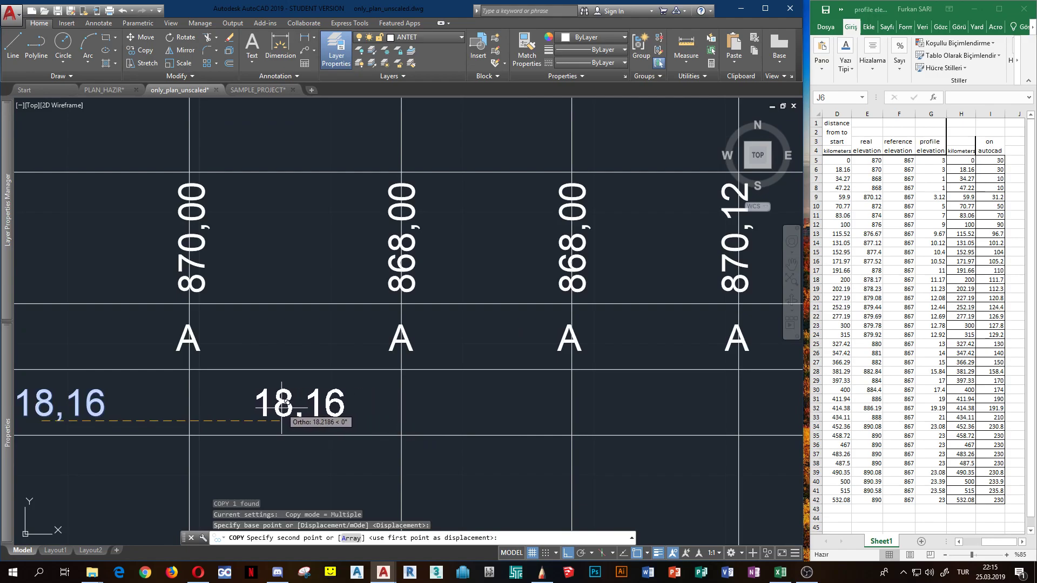
left_click(320, 413)
left_click(486, 413)
scroll(632, 413, "down", 1)
left_click(520, 397)
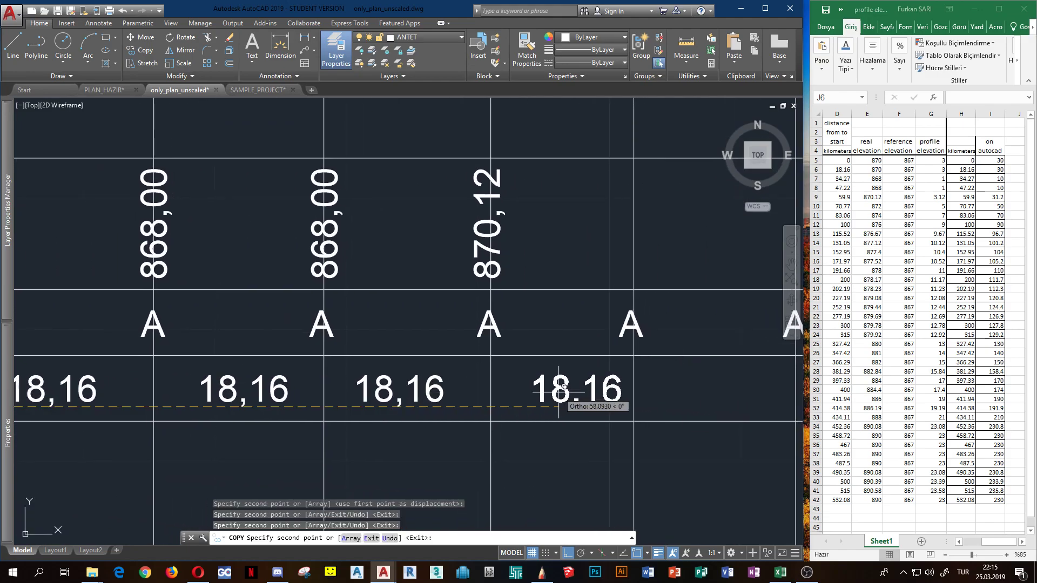
left_click(559, 401)
left_click(648, 397)
key("Escape")
scroll(486, 405, "down", 2)
middle_click_drag(302, 415, 454, 418)
type("dimali")
Measure the second range and edit its distance label to 16,11
key("Return")
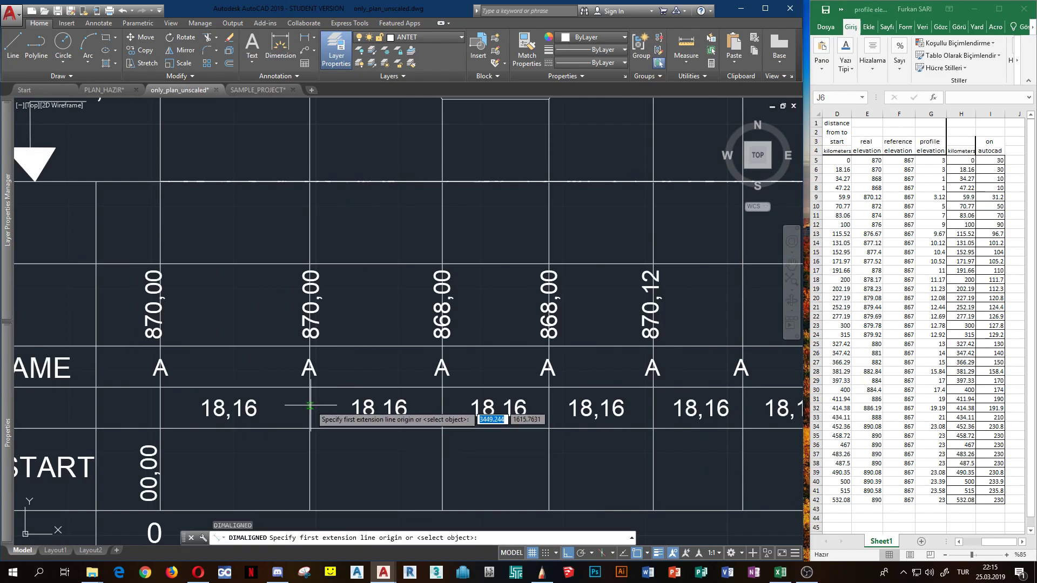
left_click(311, 406)
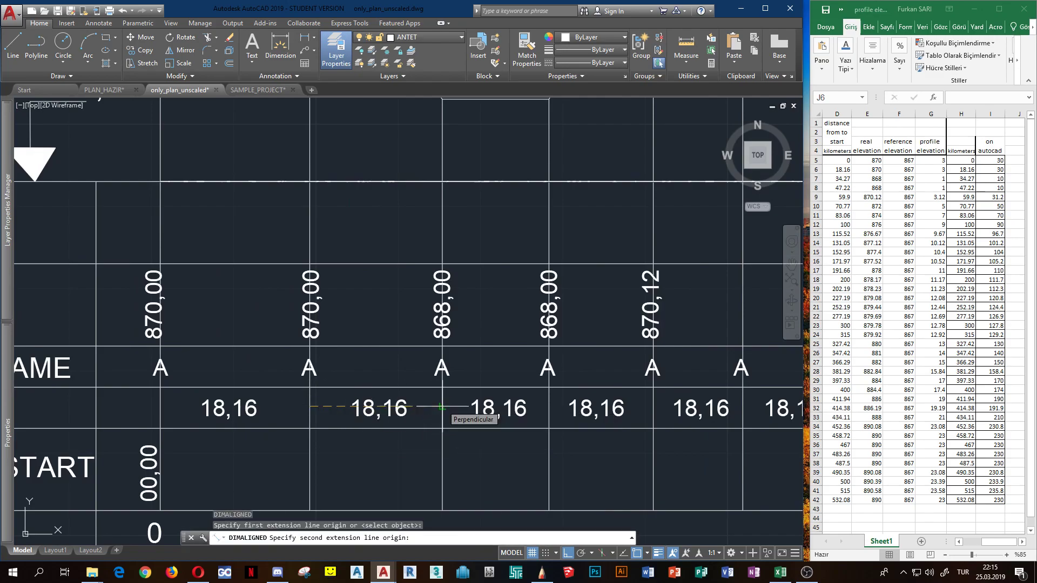
key("Escape")
key("Escape")
left_click(398, 409)
double_click(381, 409)
left_click_drag(364, 414, 376, 417)
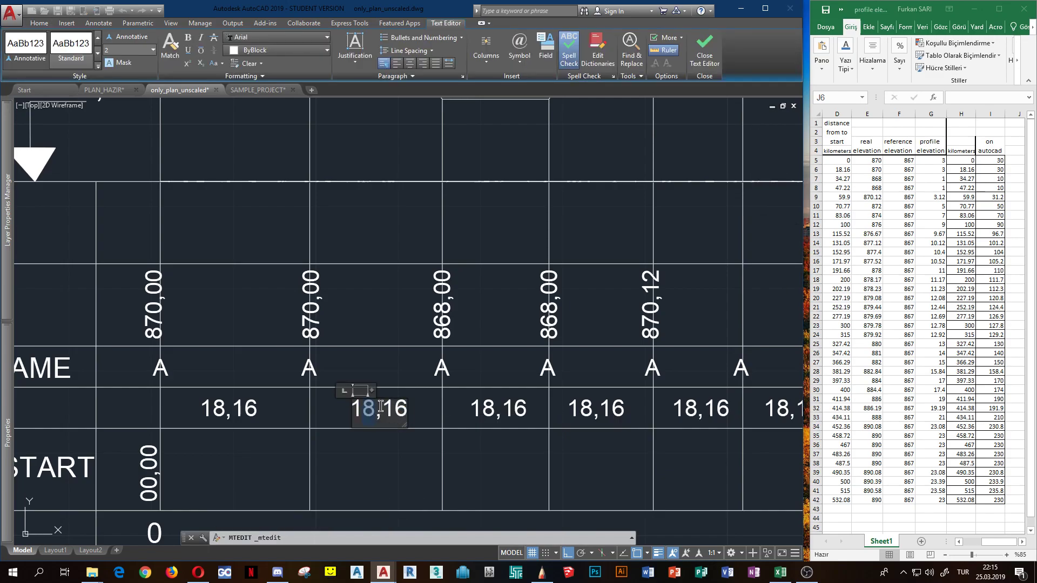
type("6")
key("BackSpace")
type("1")
left_click(418, 446)
key("Escape")
key("Escape")
key("Escape")
type("da")
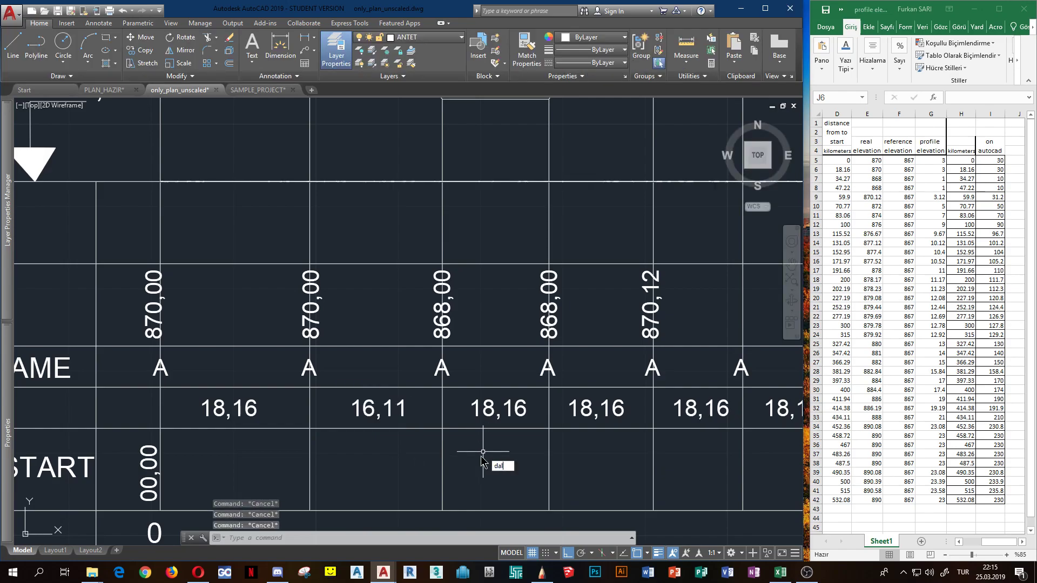
type("l")
Measure the third range and edit its distance label to 12,95
key("Return")
left_click(444, 408)
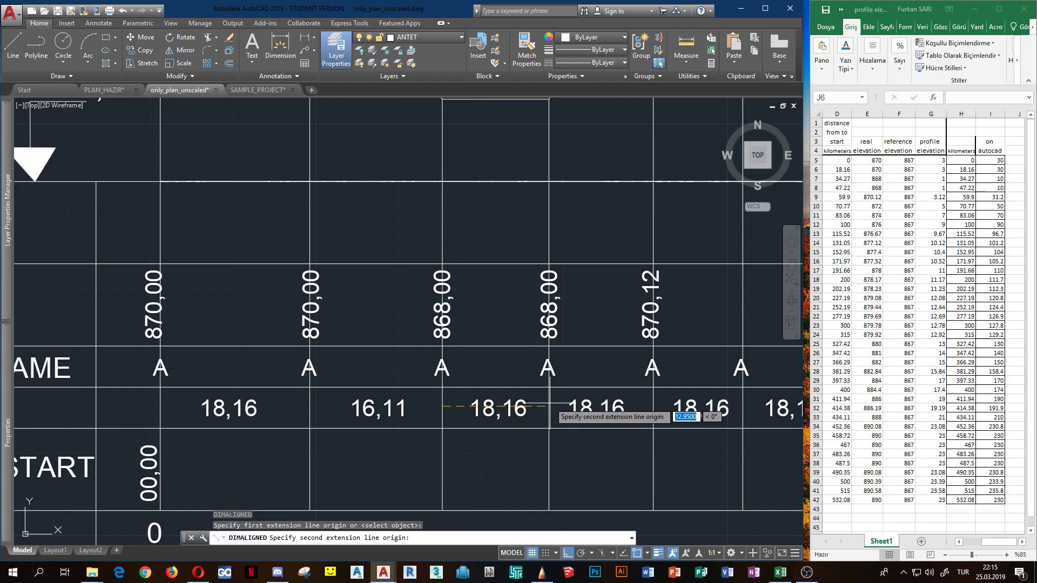
key("Escape")
double_click(496, 409)
type("12,16")
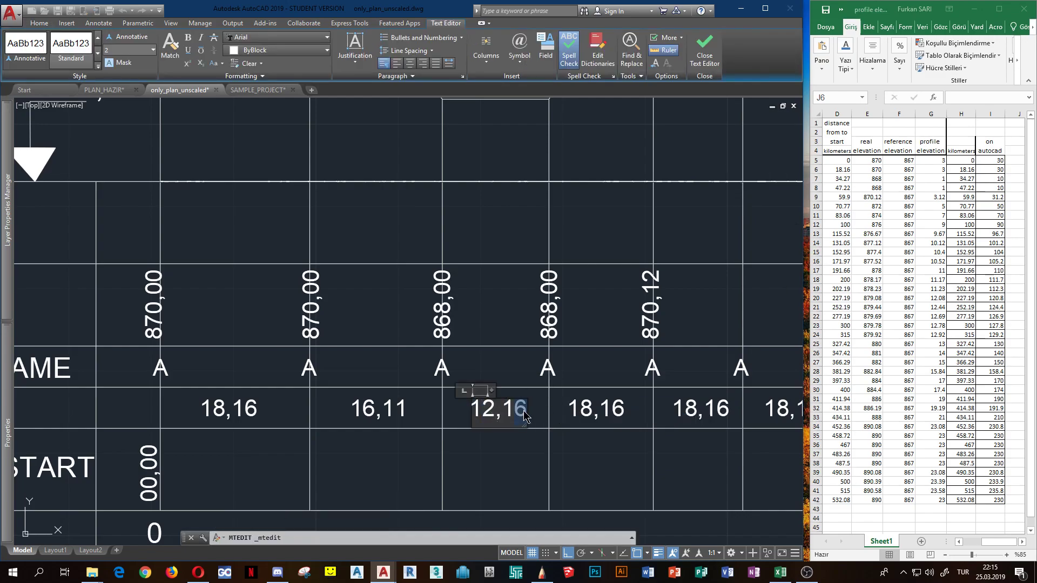
key("Delete")
type("95")
left_click(511, 454)
scroll(511, 454, "down", 3)
left_click(494, 401)
scroll(495, 401, "down", 2)
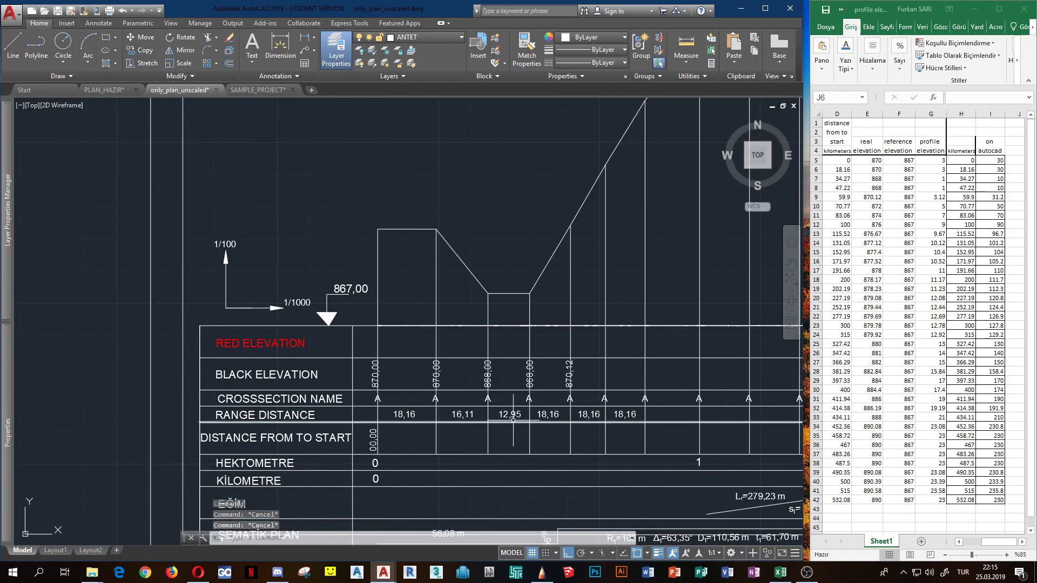
scroll(441, 422, "up", 1)
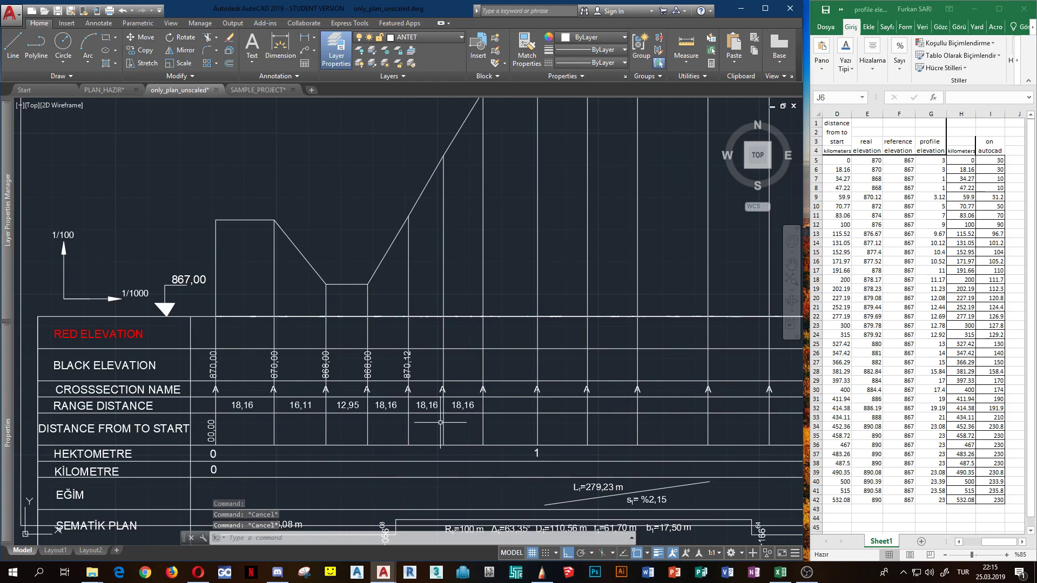
scroll(442, 422, "down", 2)
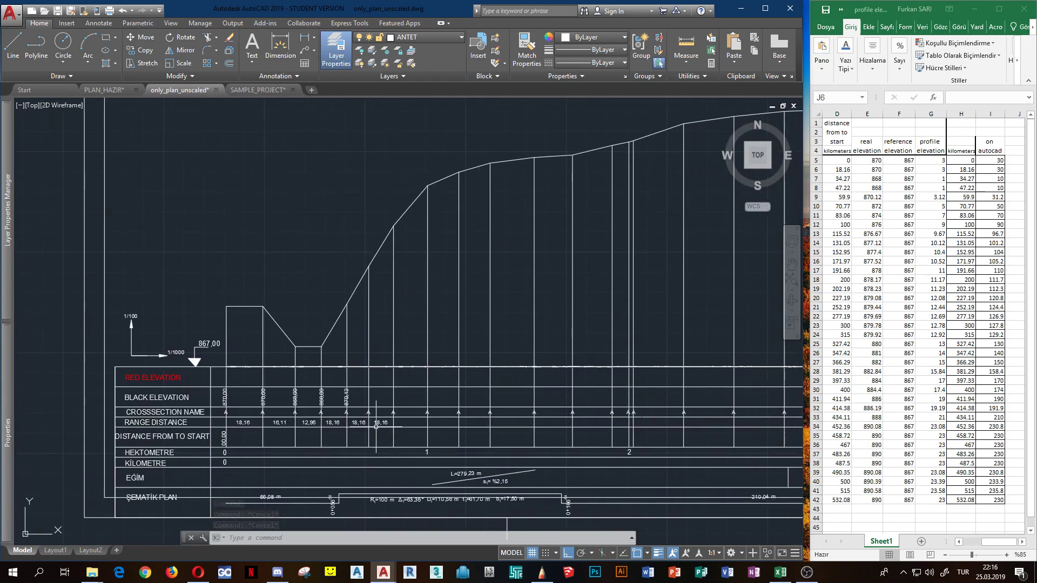
scroll(324, 430, "up", 2)
Pan over the filled distances and scroll the Excel sheet to its cross-section names column
middle_click_drag(244, 429, 274, 442)
scroll(273, 442, "up", 1)
scroll(299, 434, "down", 1)
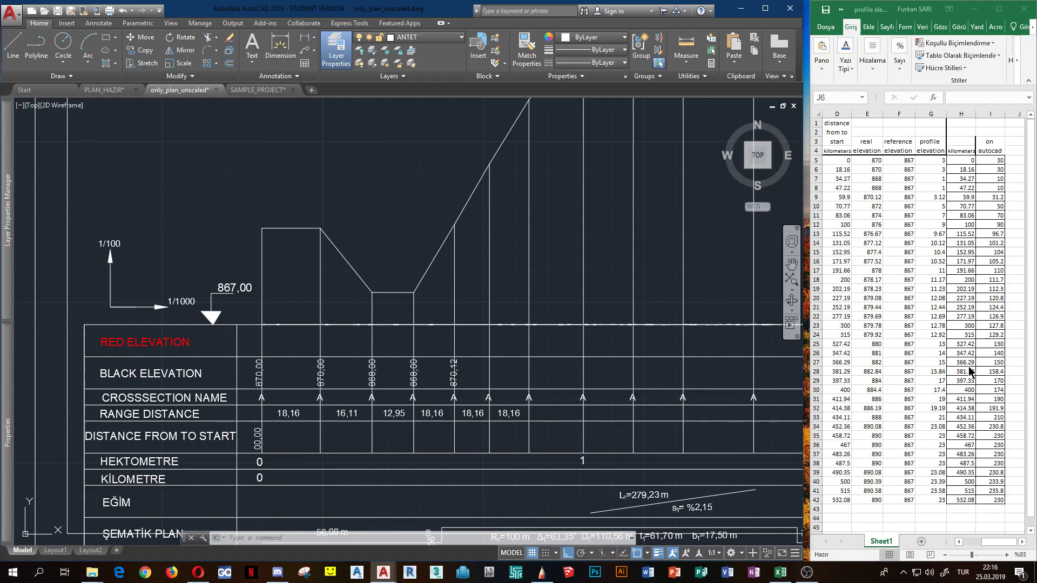
middle_click_drag(486, 446, 252, 458)
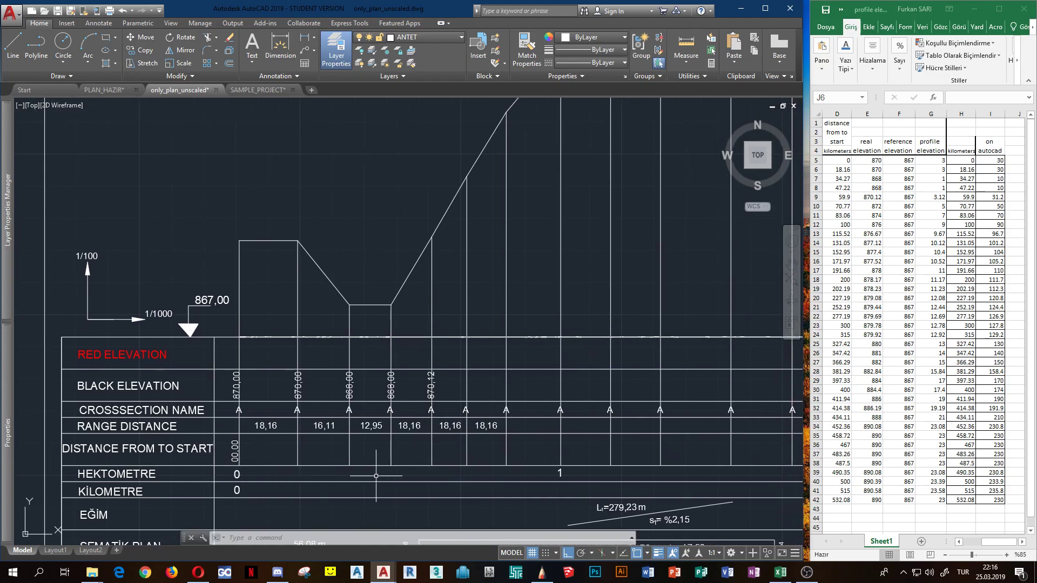
middle_click_drag(392, 475, 359, 471)
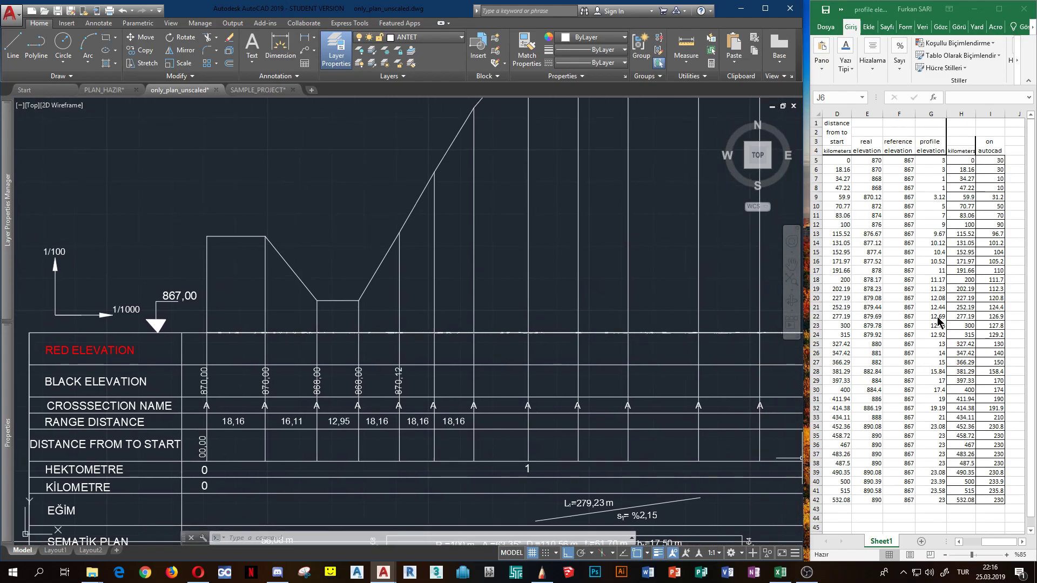
left_click(991, 546)
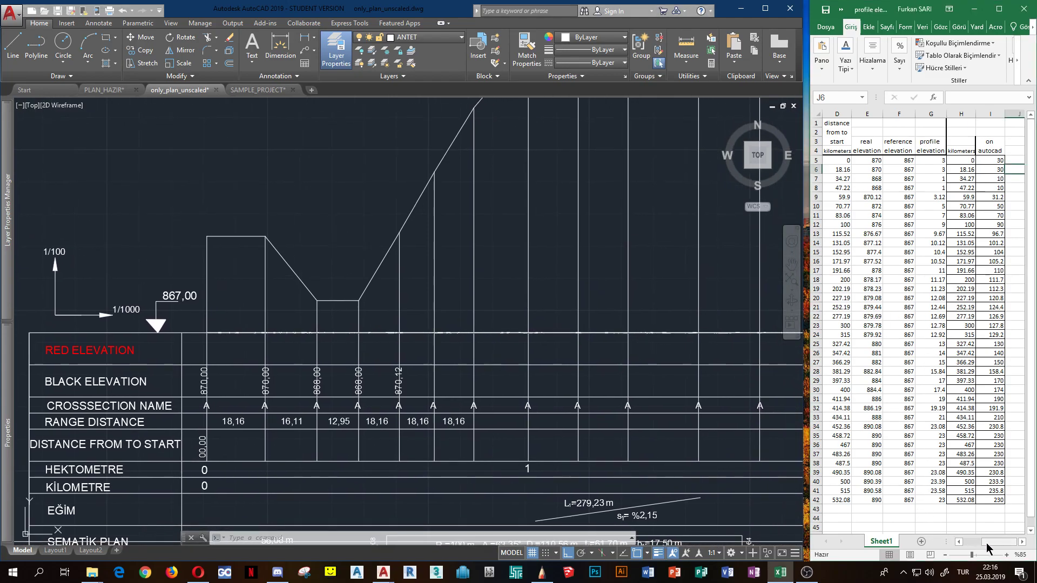
left_click_drag(991, 548, 981, 549)
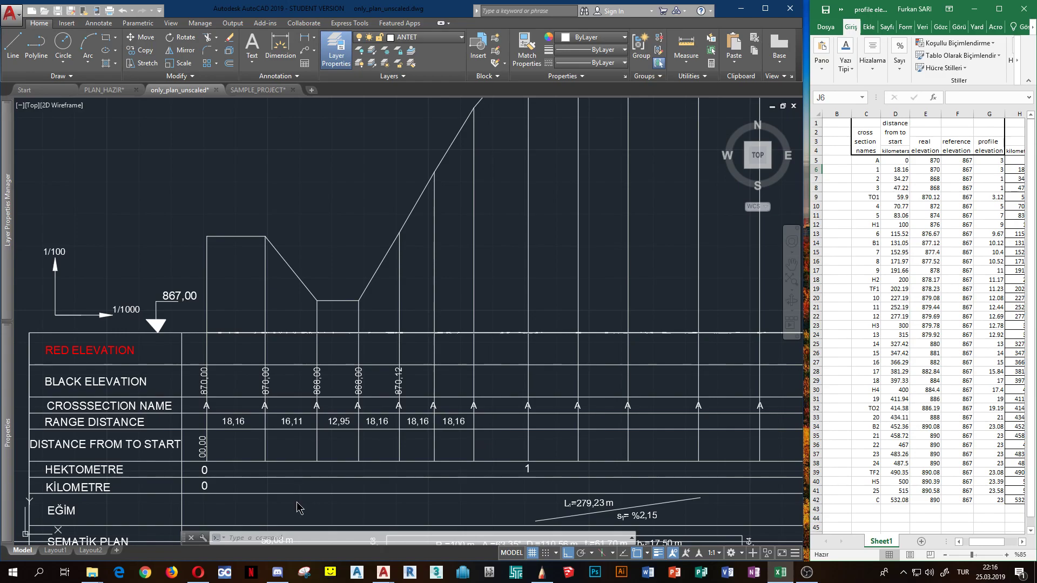
scroll(254, 507, "down", 1)
scroll(244, 487, "down", 1)
scroll(78, 426, "down", 1)
scroll(399, 492, "up", 2)
scroll(379, 458, "up", 1)
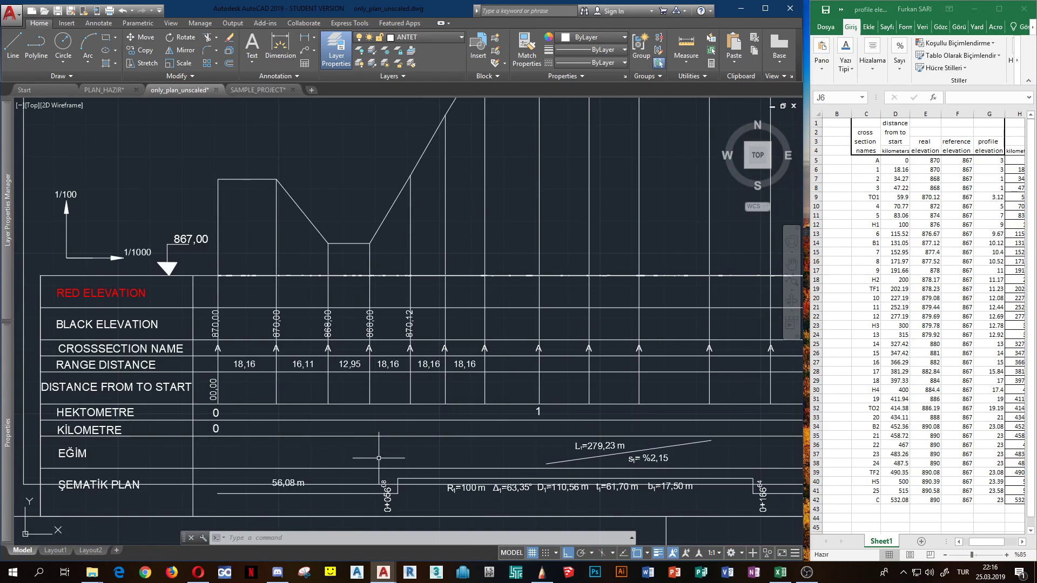
Bring the table's row labels into view and open the EĞİM label for retyping as GRADE
middle_click_drag(423, 451, 335, 431)
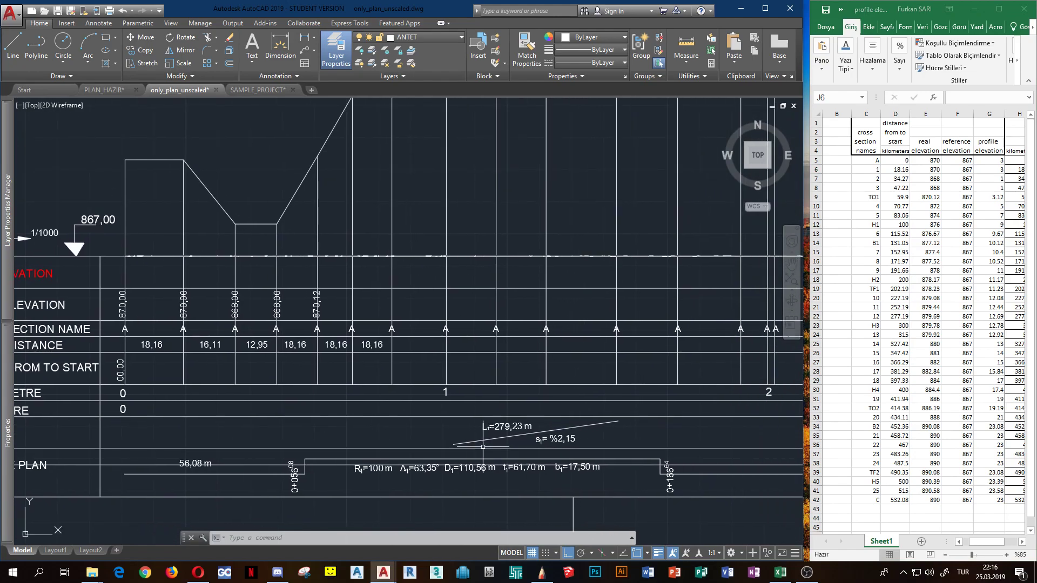
scroll(483, 444, "down", 1)
scroll(425, 454, "up", 1)
middle_click_drag(186, 462, 355, 451)
double_click(168, 443)
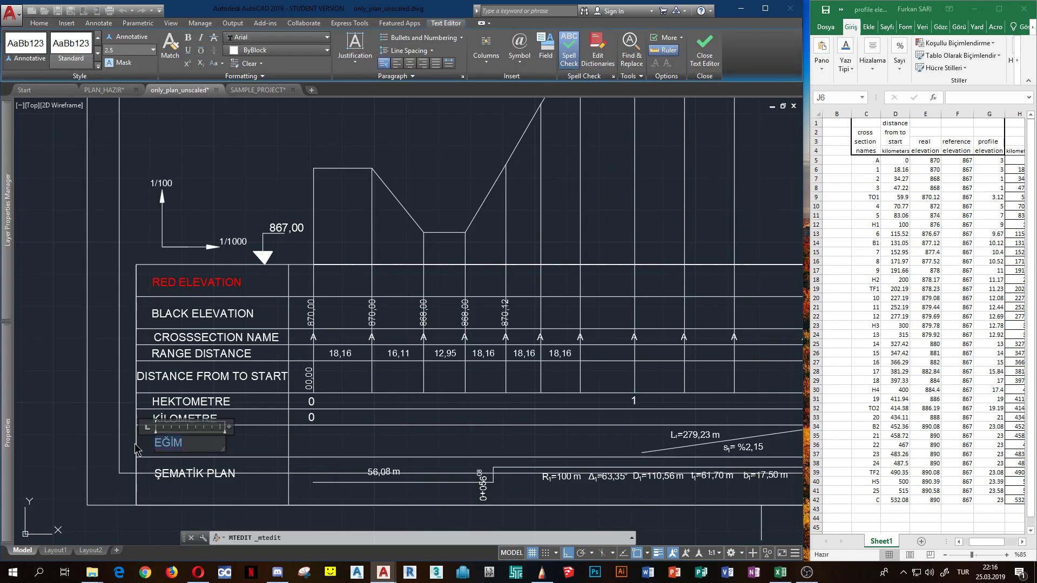
type("gra")
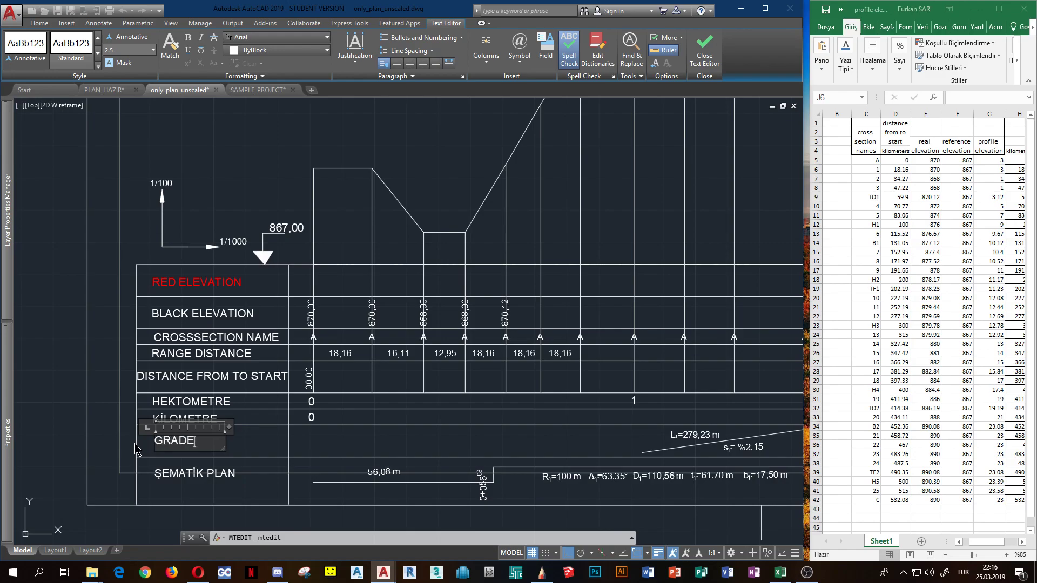
left_click(295, 477)
scroll(295, 476, "down", 1)
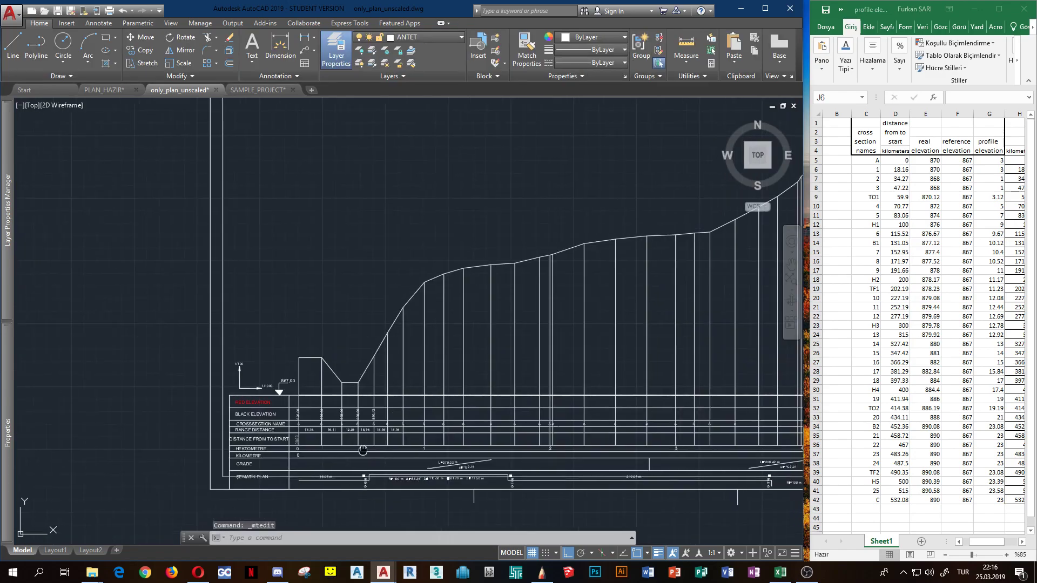
scroll(295, 477, "down", 1)
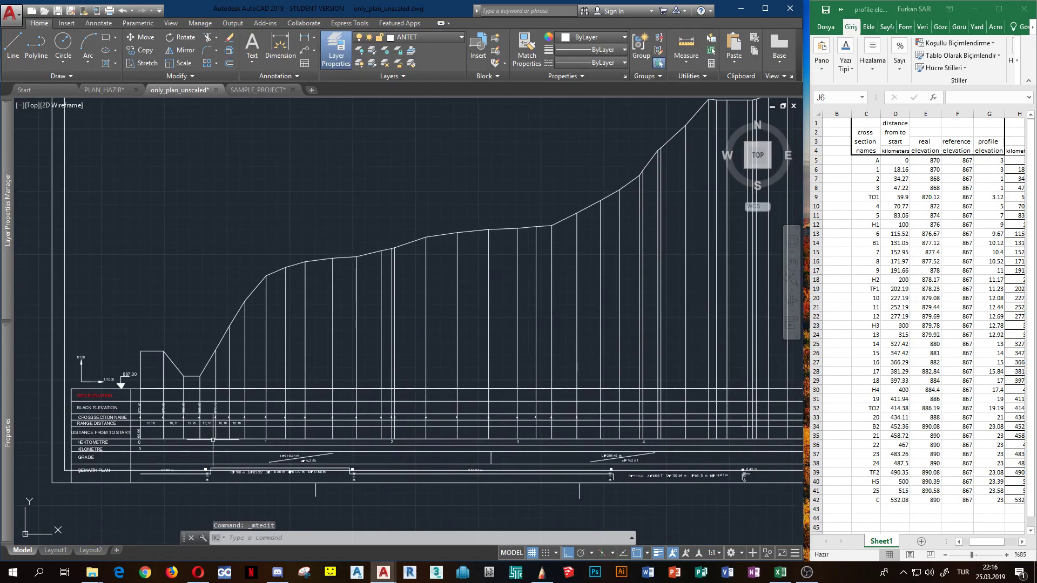
scroll(328, 406, "down", 1)
scroll(328, 406, "down", 1)
scroll(366, 364, "down", 1)
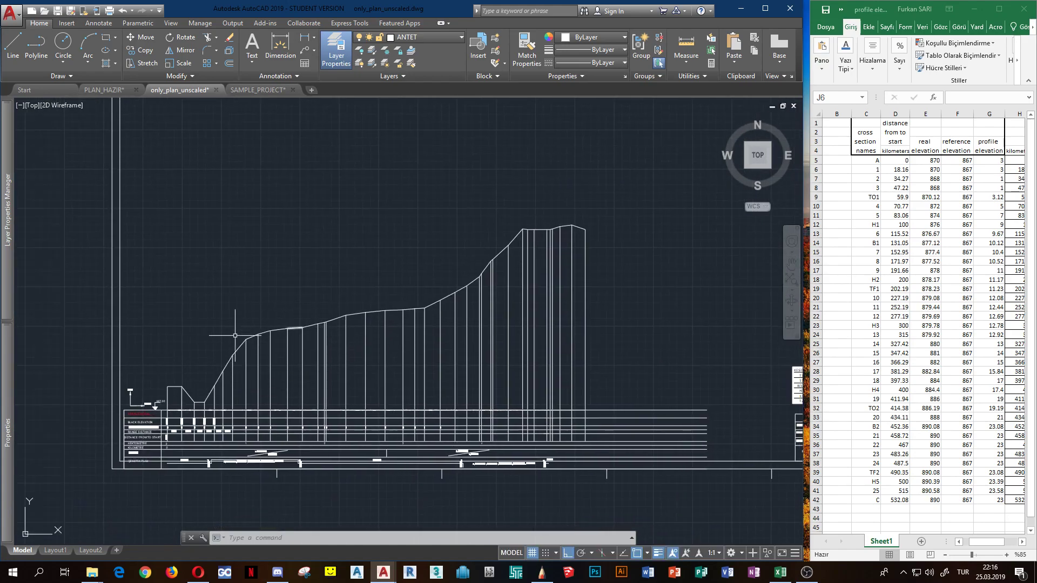
middle_click_drag(460, 294, 469, 346)
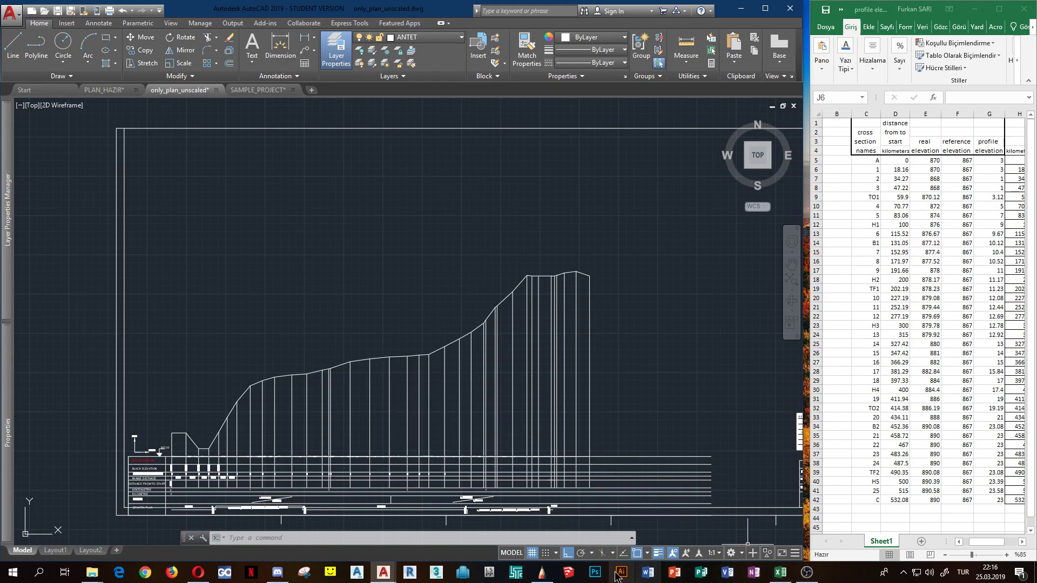
middle_click_drag(543, 404, 604, 380)
scroll(260, 422, "up", 3)
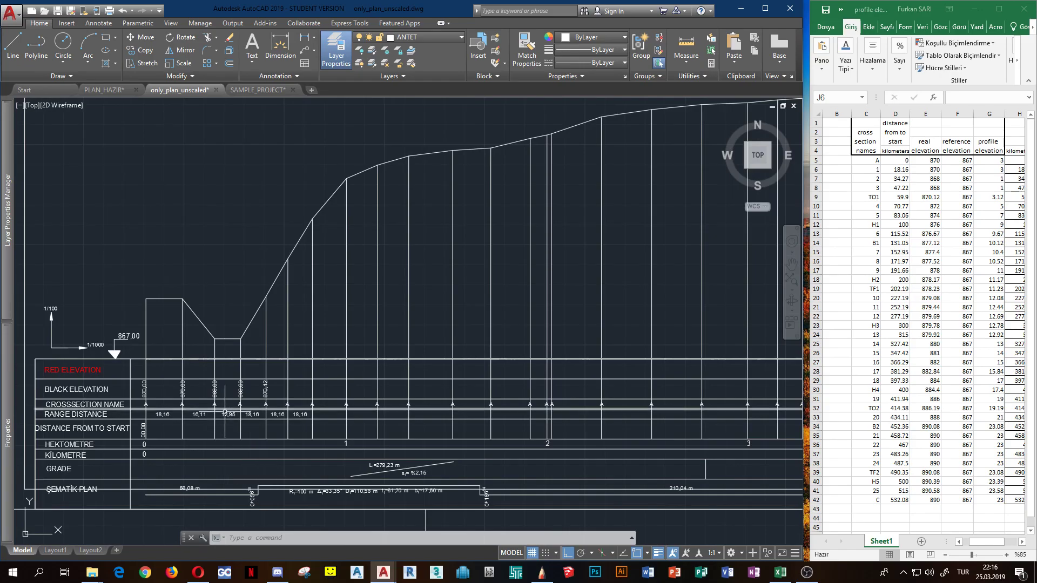